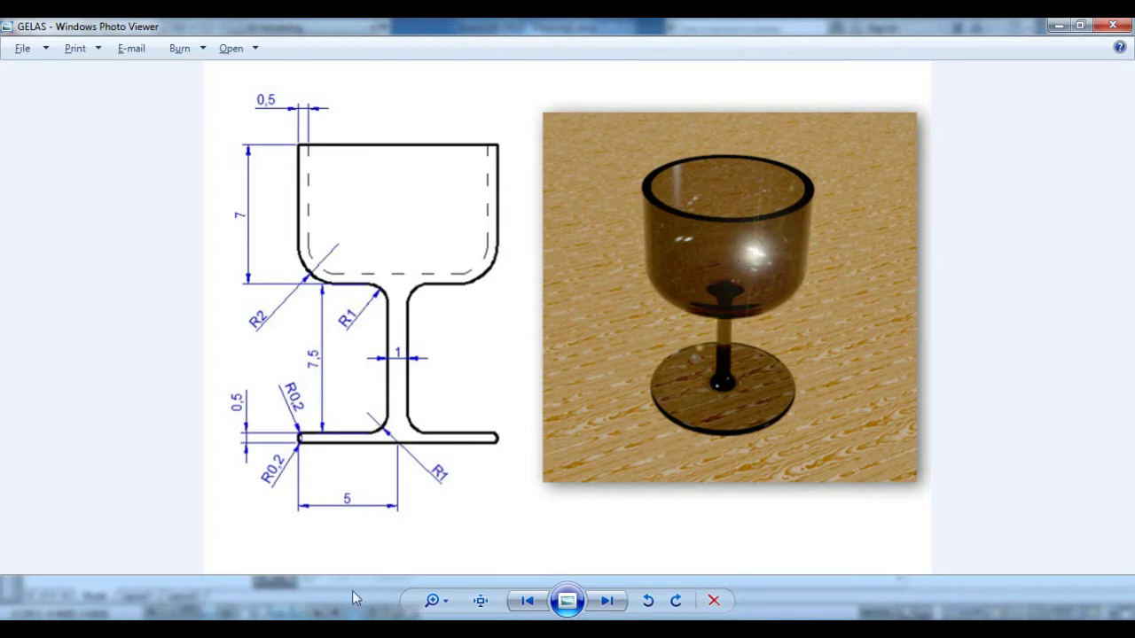
# Switch from Windows Photo Viewer to the empty AutoCAD 2013 Drawing1
pyautogui.click(465, 578)
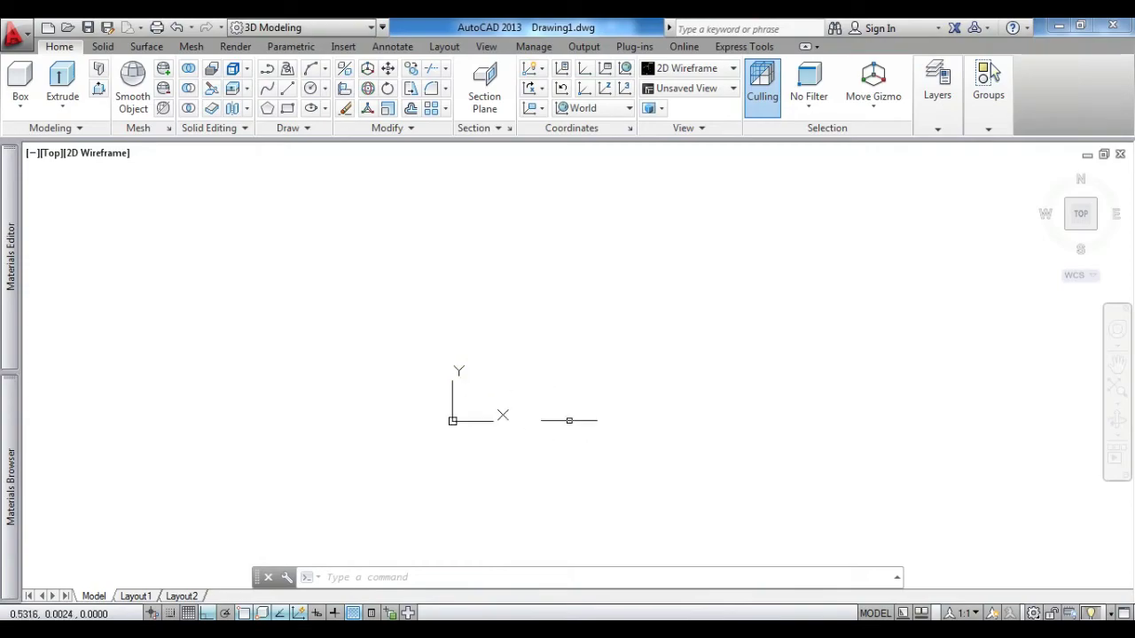
# Set the drawing limits to 0,0 lower-left and 20,20 upper-right
pyautogui.hotkey('alt', 'Tab')
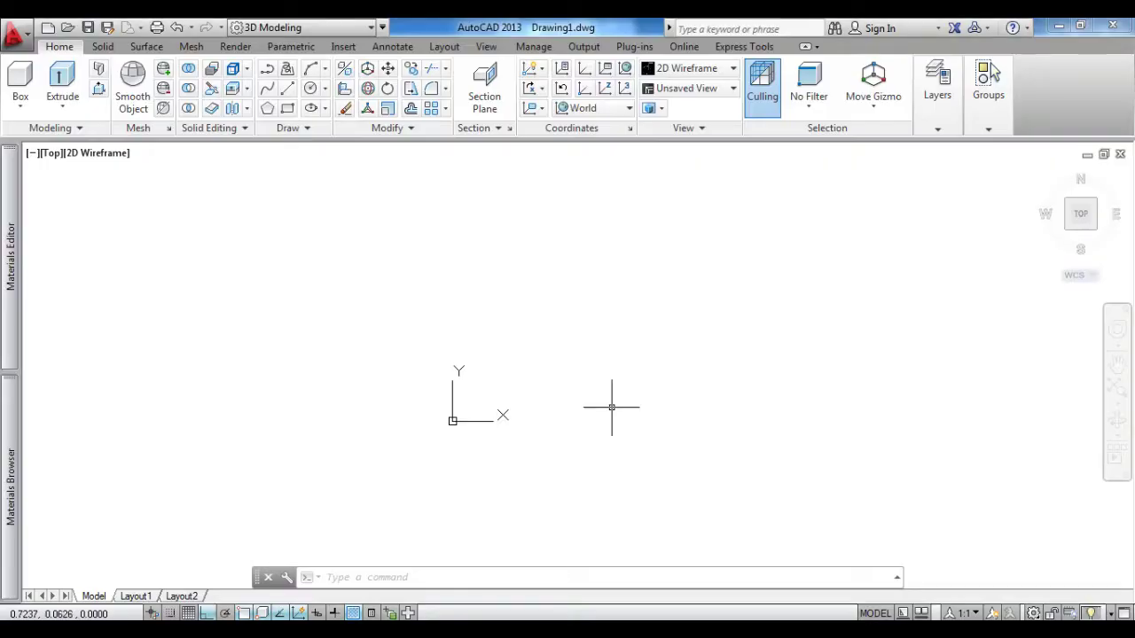
pyautogui.write('l')
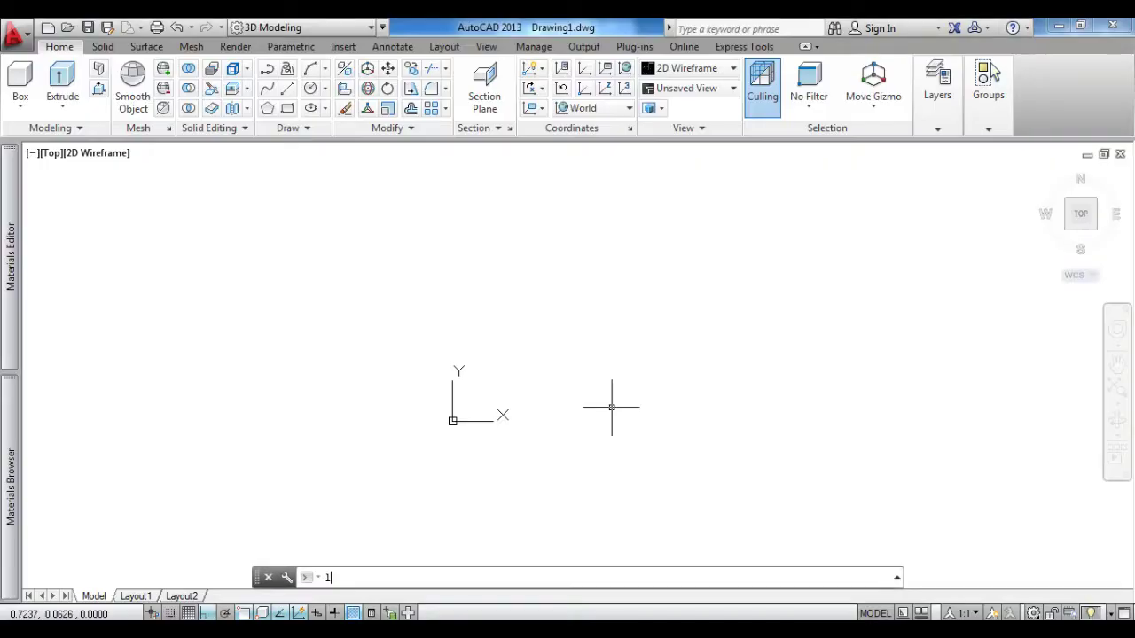
pyautogui.write('its')
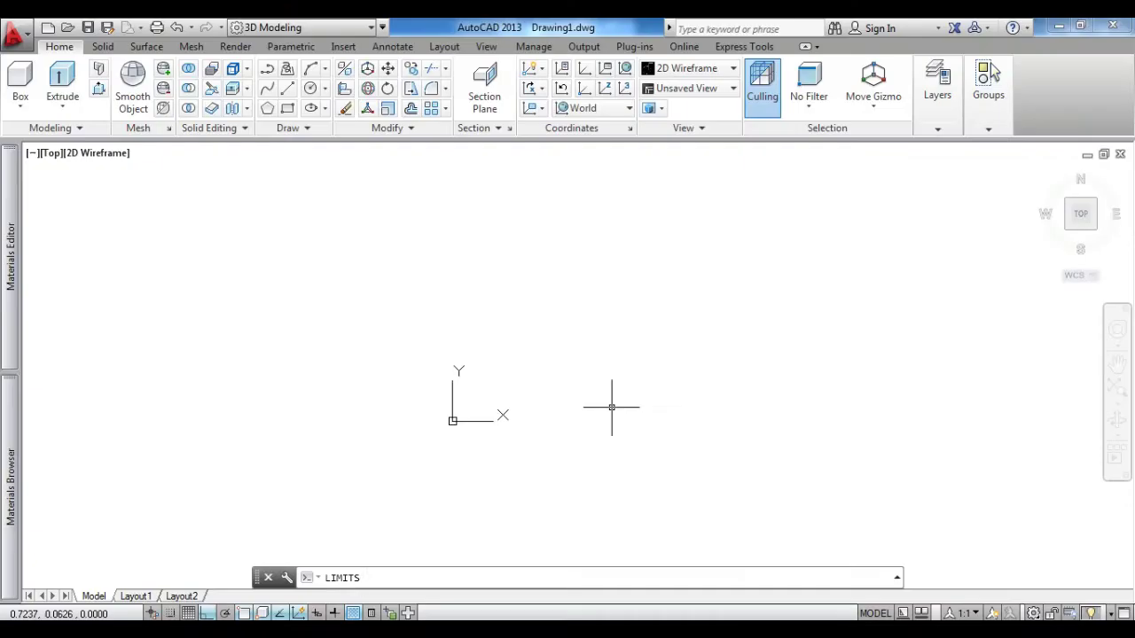
pyautogui.press('Return')
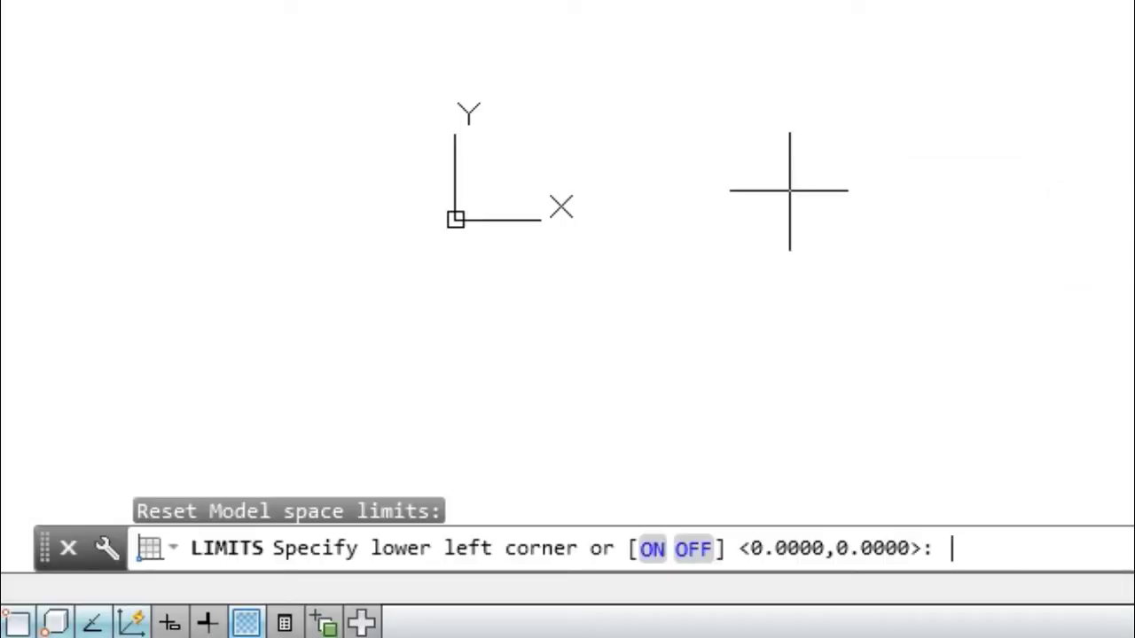
pyautogui.press('Return')
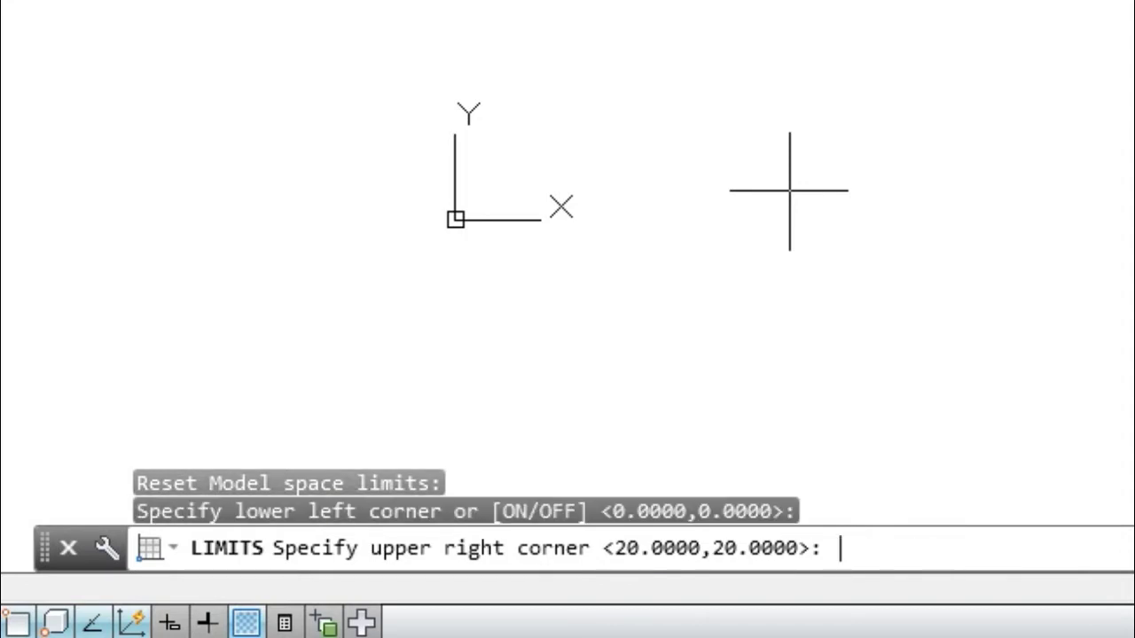
pyautogui.write('20')
pyautogui.write(',20')
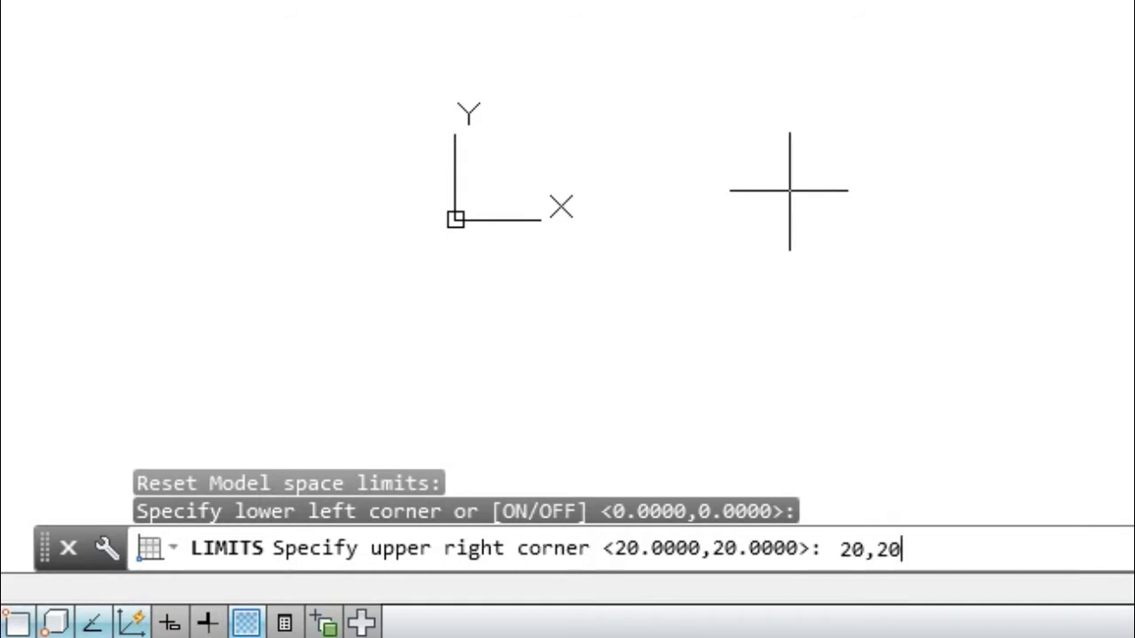
pyautogui.press('Return')
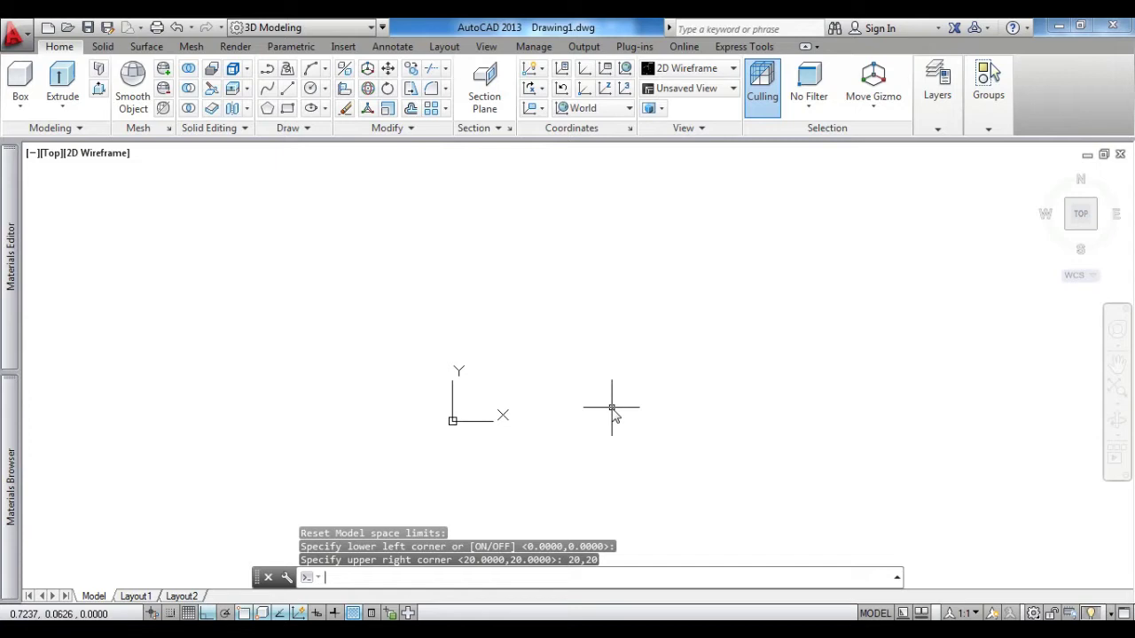
pyautogui.write('Z')
# Zoom All to show the entire 20 by 20 limits area
pyautogui.press('Return')
pyautogui.write('all')
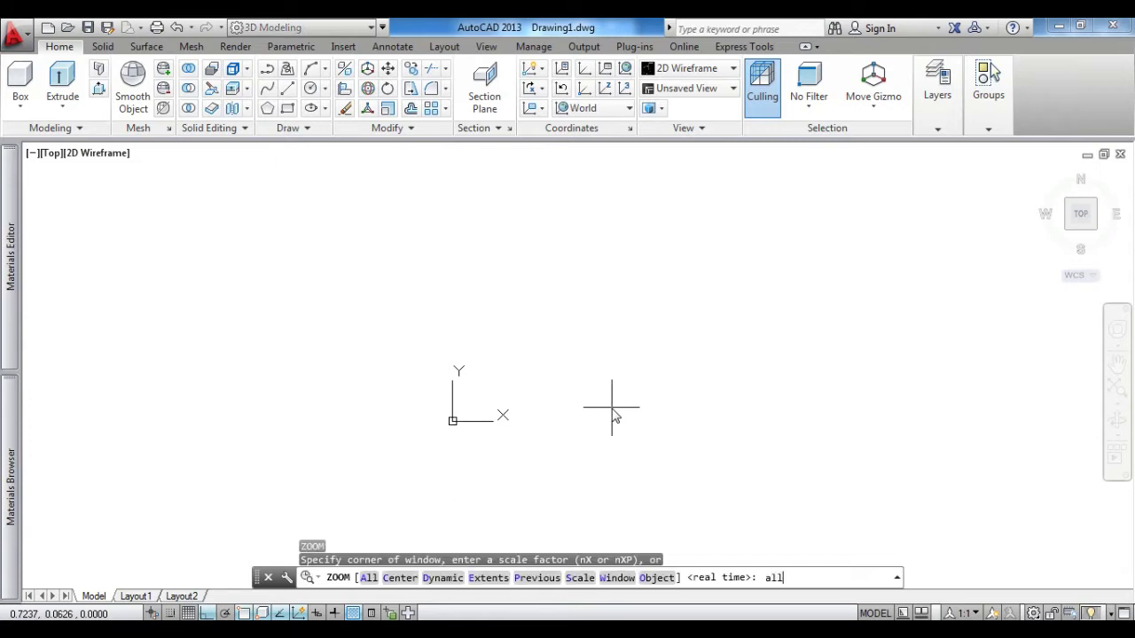
pyautogui.press('Return')
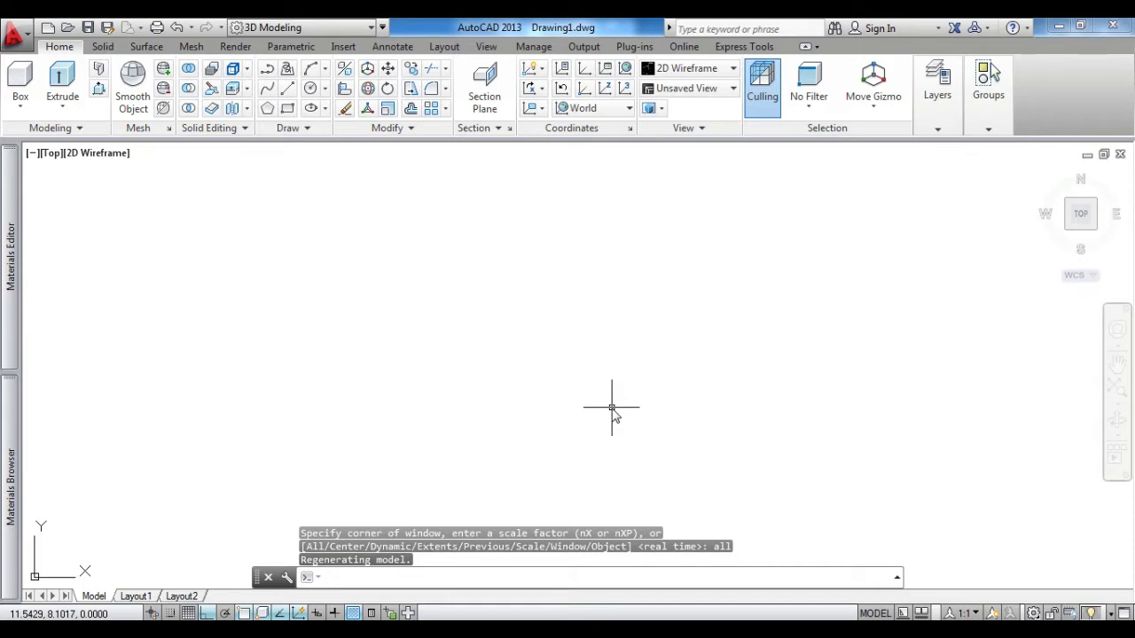
pyautogui.write('l')
pyautogui.press('Return')
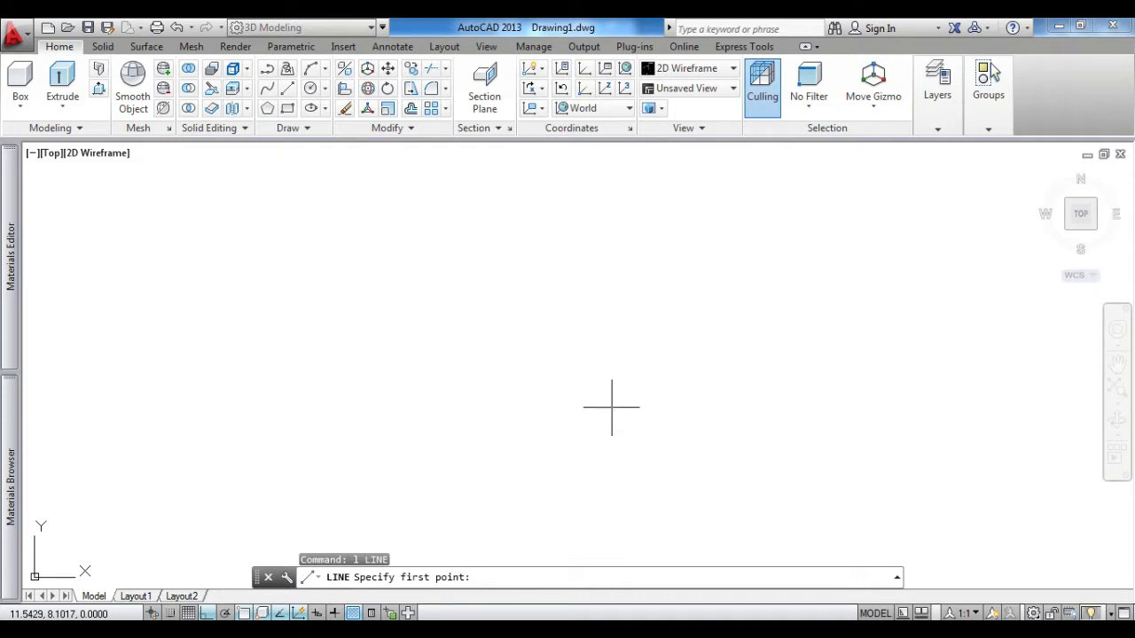
# Draw the 5, 15 and 5 outline lines, then a 7-unit bowl side ending in a crossbar
pyautogui.click(427, 464)
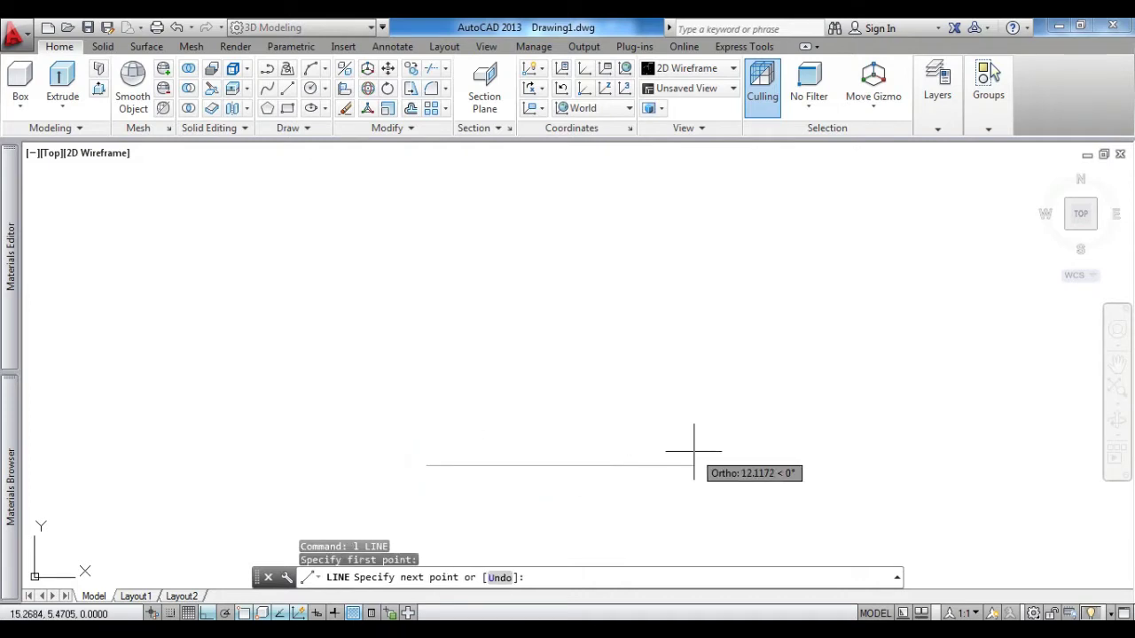
pyautogui.write('5')
pyautogui.press('Return')
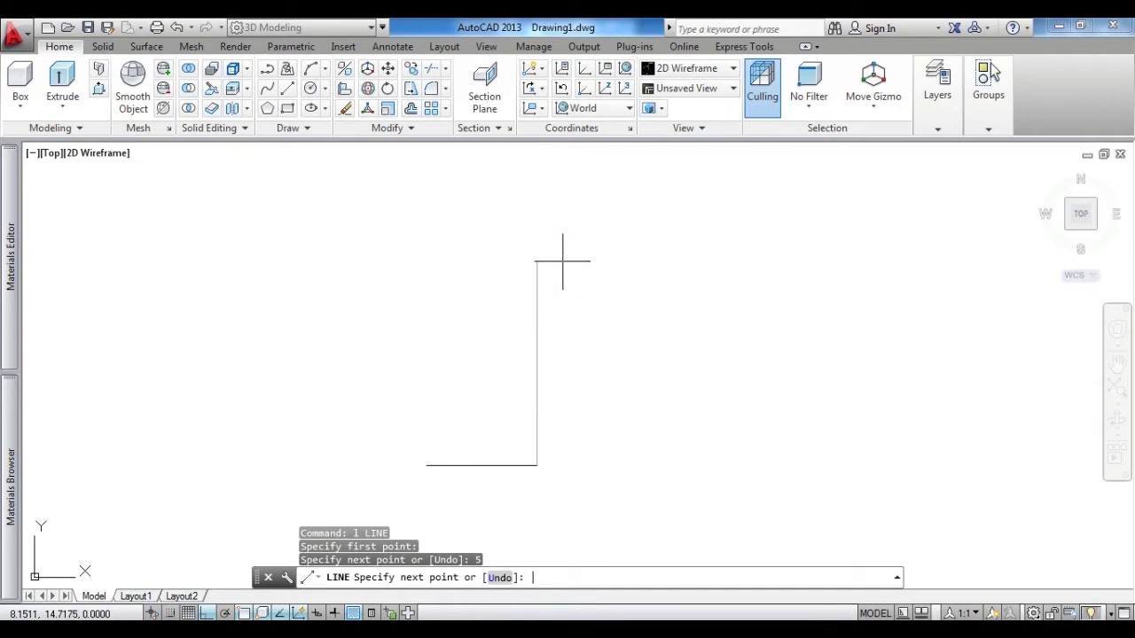
pyautogui.write('15')
pyautogui.press('Return')
pyautogui.moveTo(540, 285); pyautogui.dragTo(547, 339, button='middle')
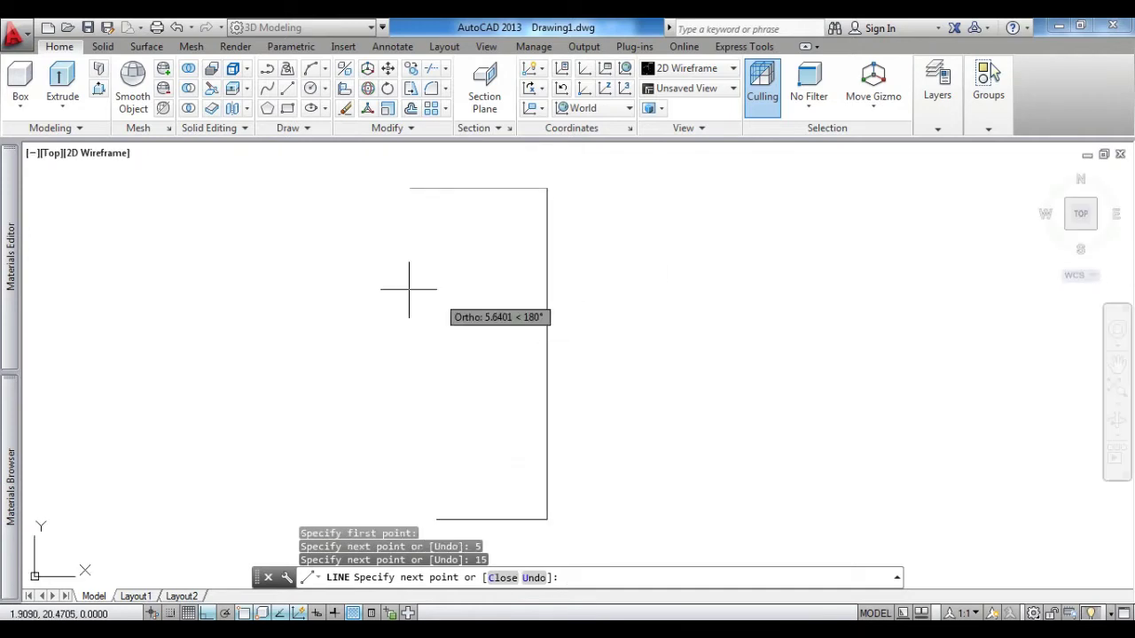
pyautogui.write('5')
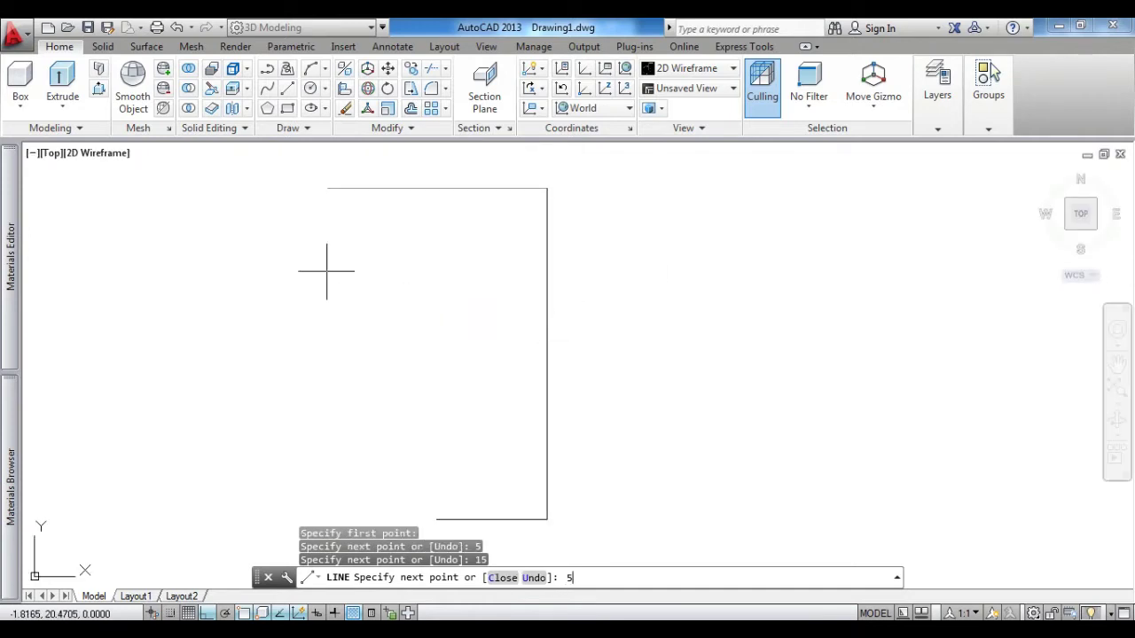
pyautogui.press('Return')
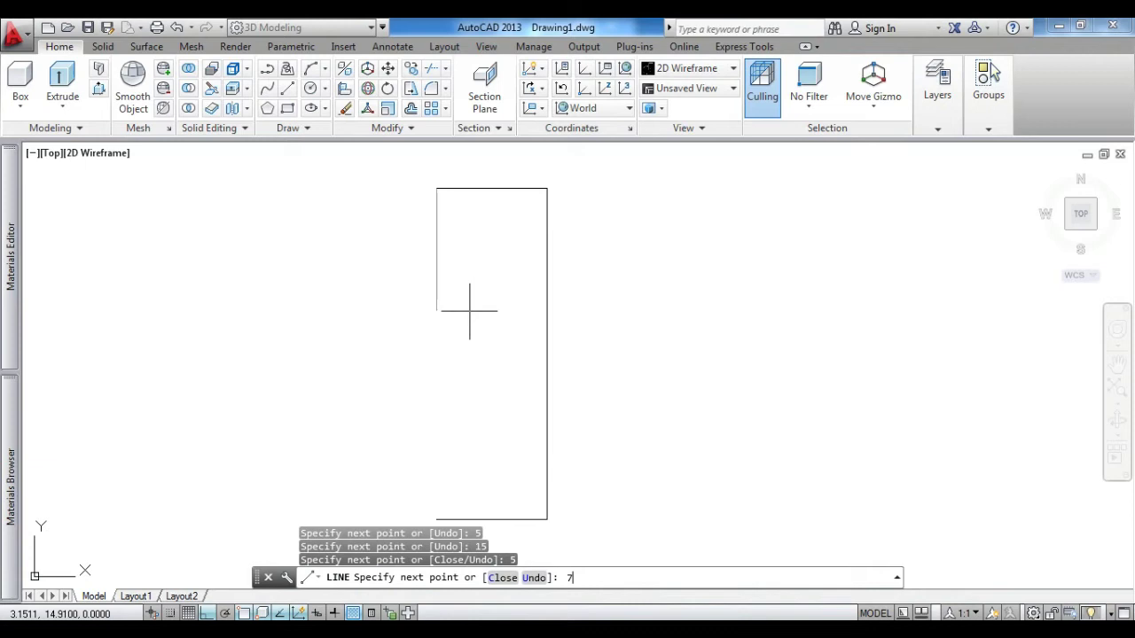
pyautogui.press('Return')
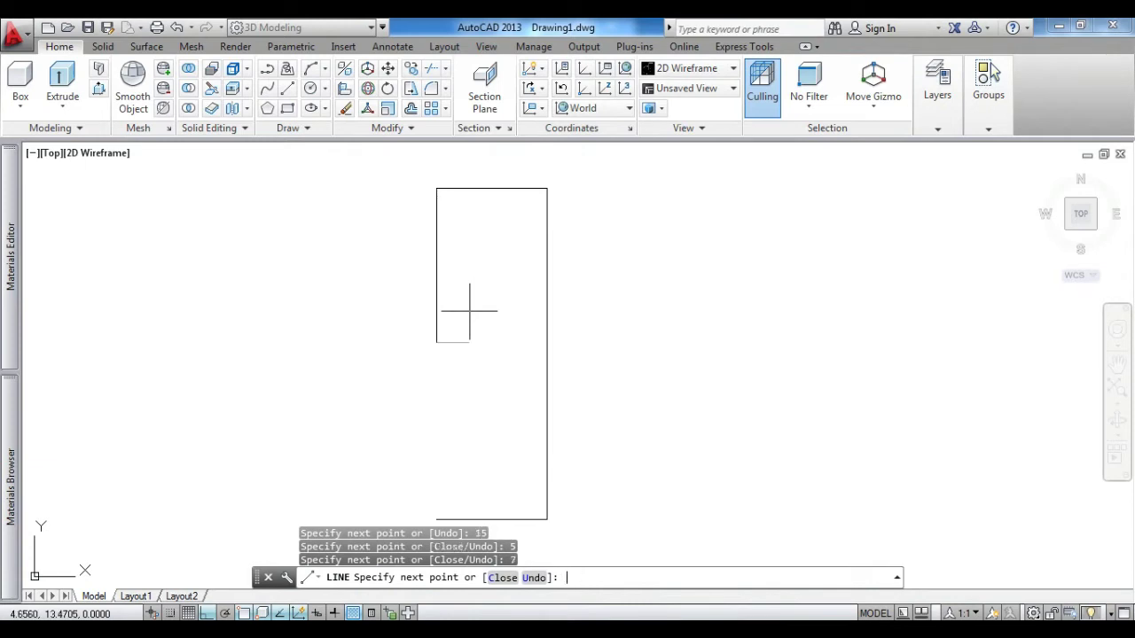
pyautogui.click(727, 308)
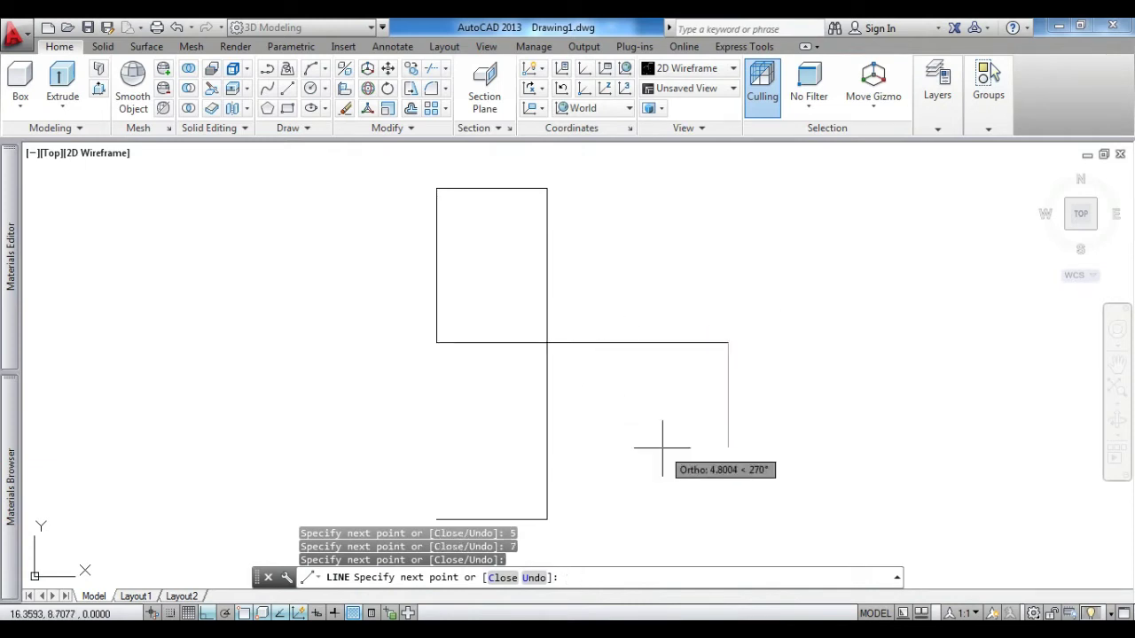
pyautogui.press('Return')
pyautogui.press('Return')
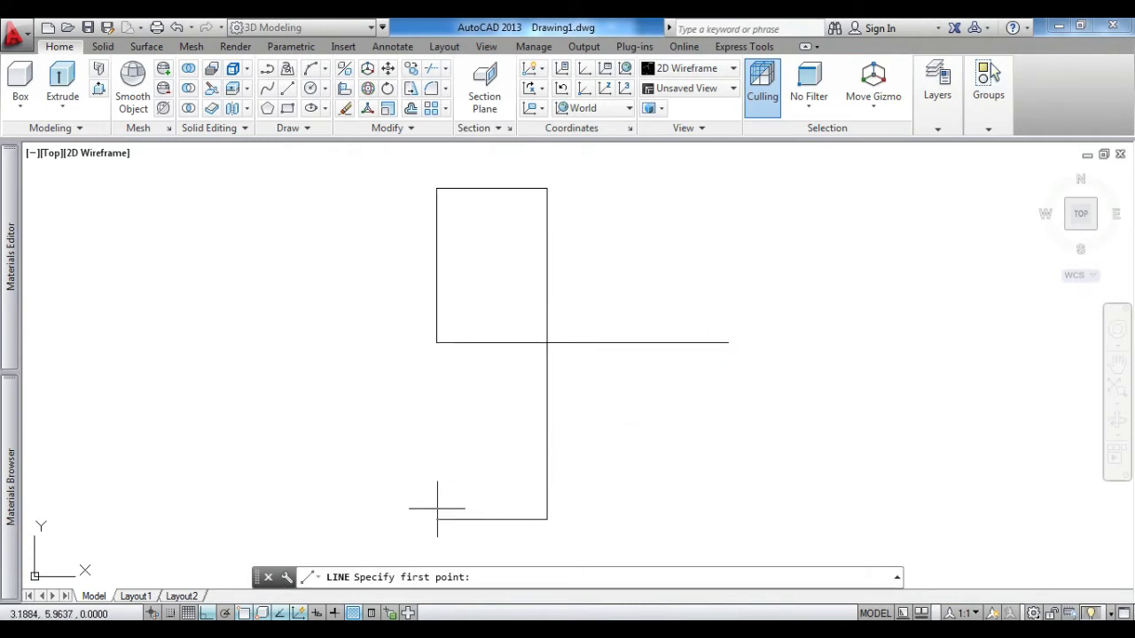
# Draw a 0.5-unit foot edge up from the bottom-left corner and extend it right
pyautogui.click(436, 519)
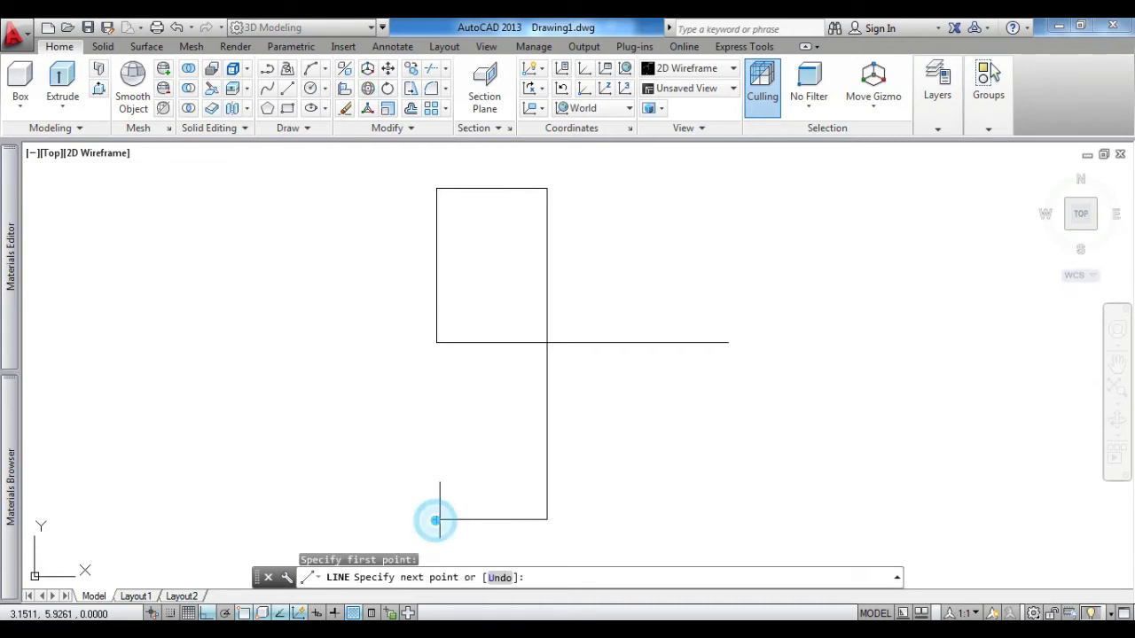
pyautogui.write('0.5')
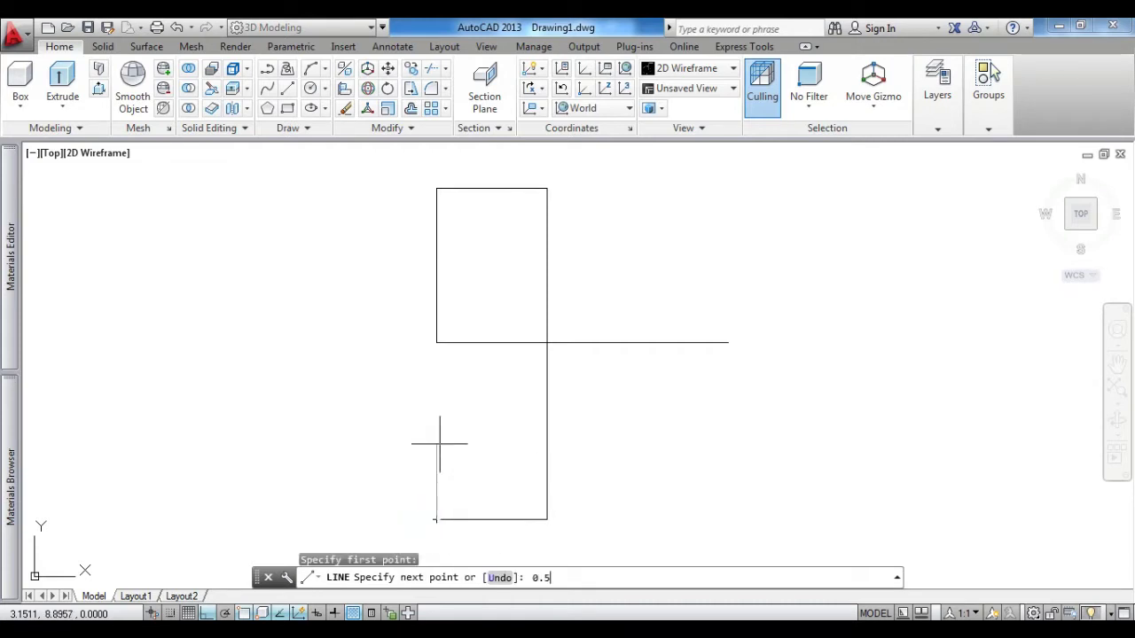
pyautogui.press('Return')
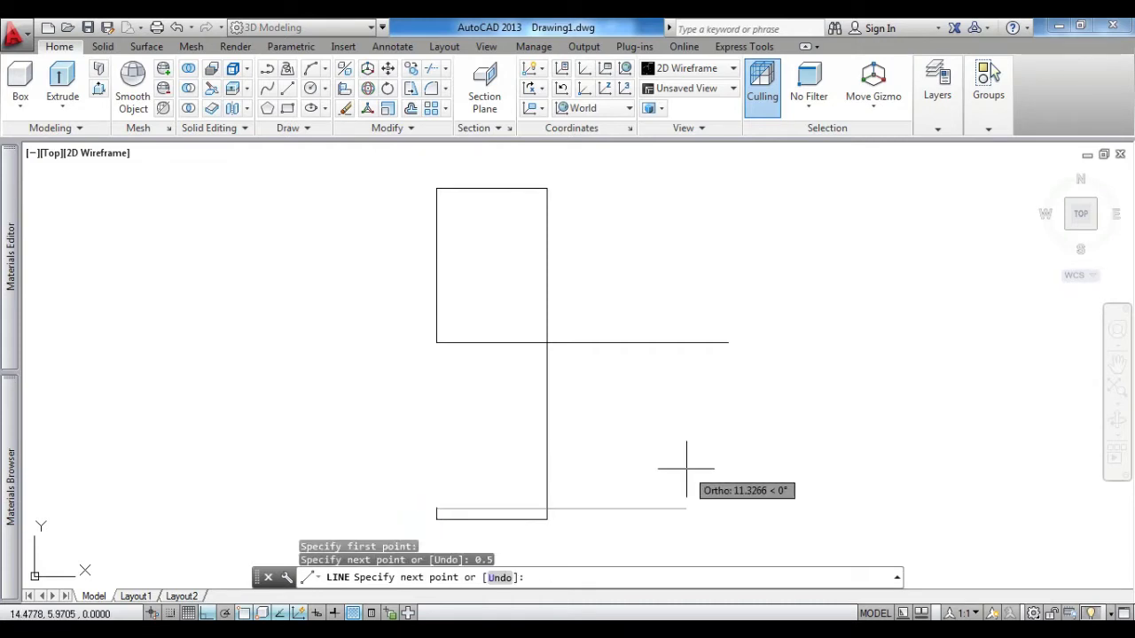
pyautogui.click(687, 469)
pyautogui.press('Escape')
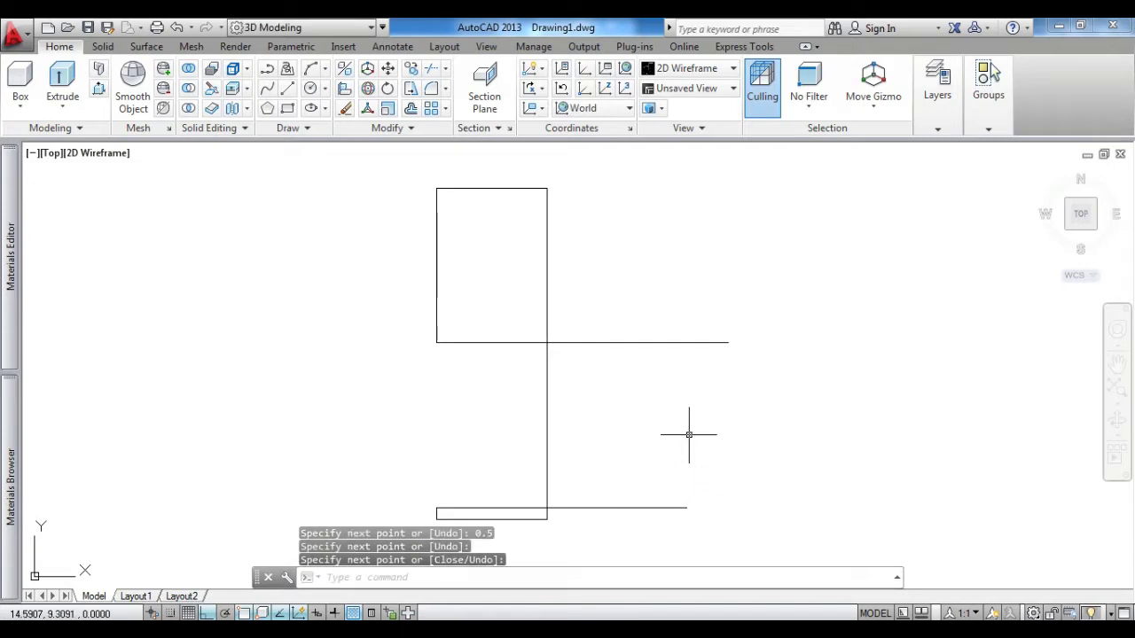
pyautogui.write('o')
pyautogui.press('Return')
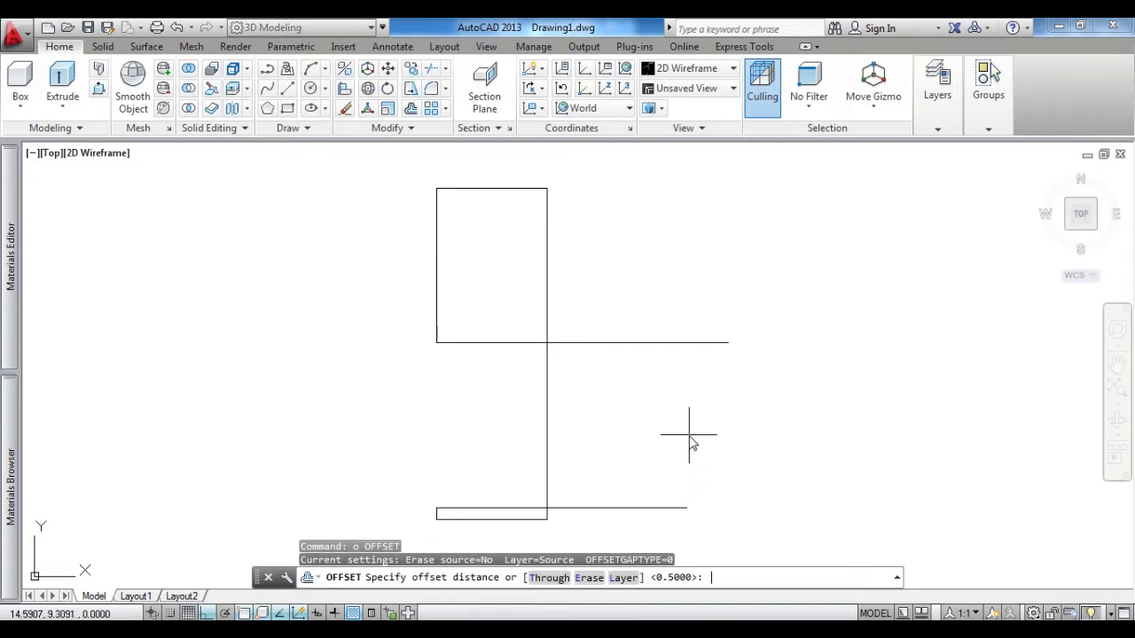
# Offset the vertical stem line 0.5 units to the left
pyautogui.write('0.5')
pyautogui.press('Return')
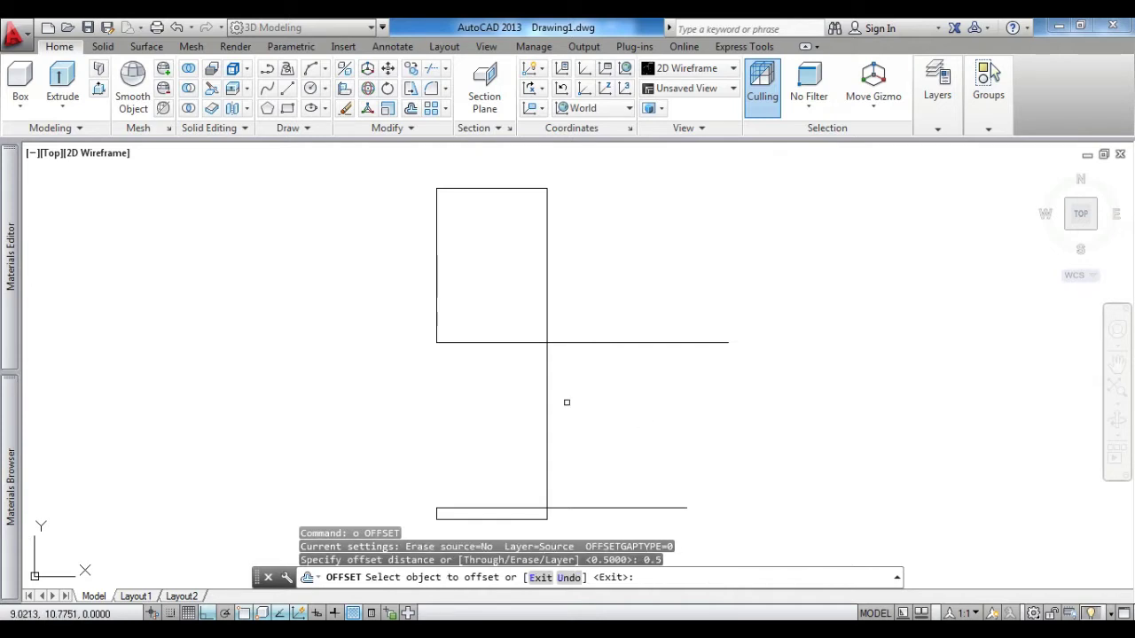
pyautogui.click(546, 365)
pyautogui.click(483, 368)
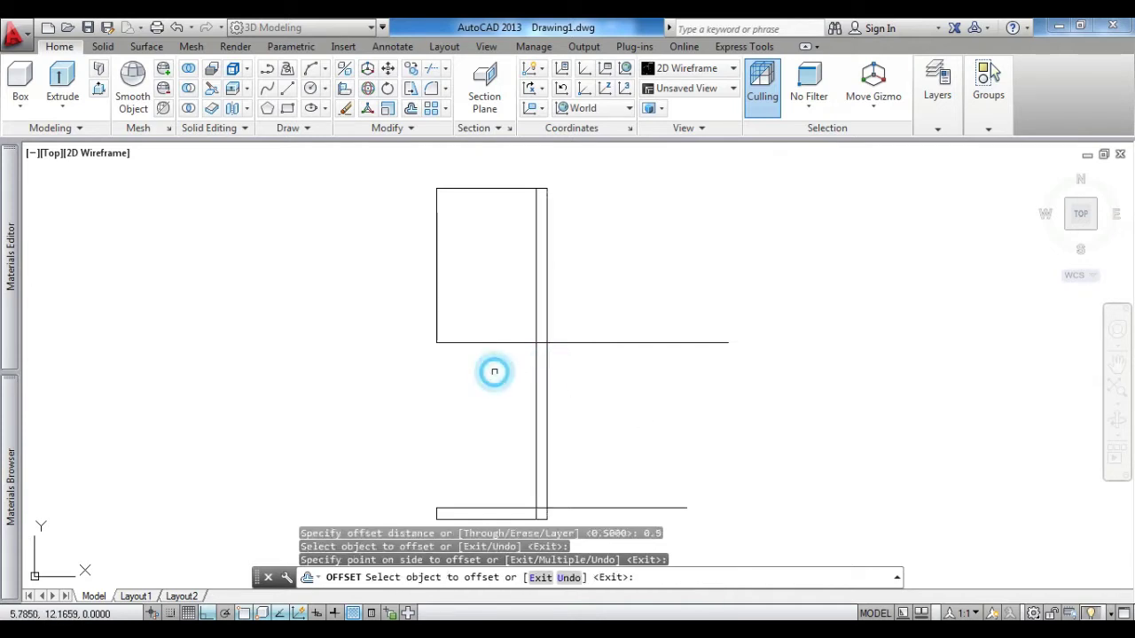
pyautogui.press('Escape')
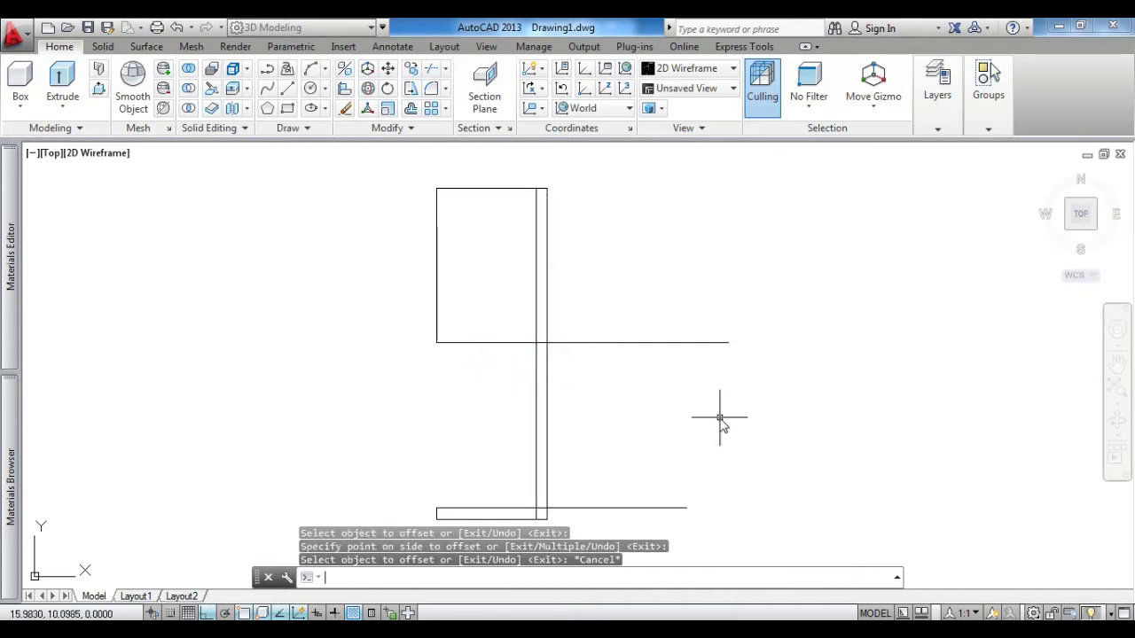
# Trim away the crossbar, the foot line's right part, the inner stem line and the stub
pyautogui.write('tTR')
pyautogui.press('Return')
pyautogui.press('Return')
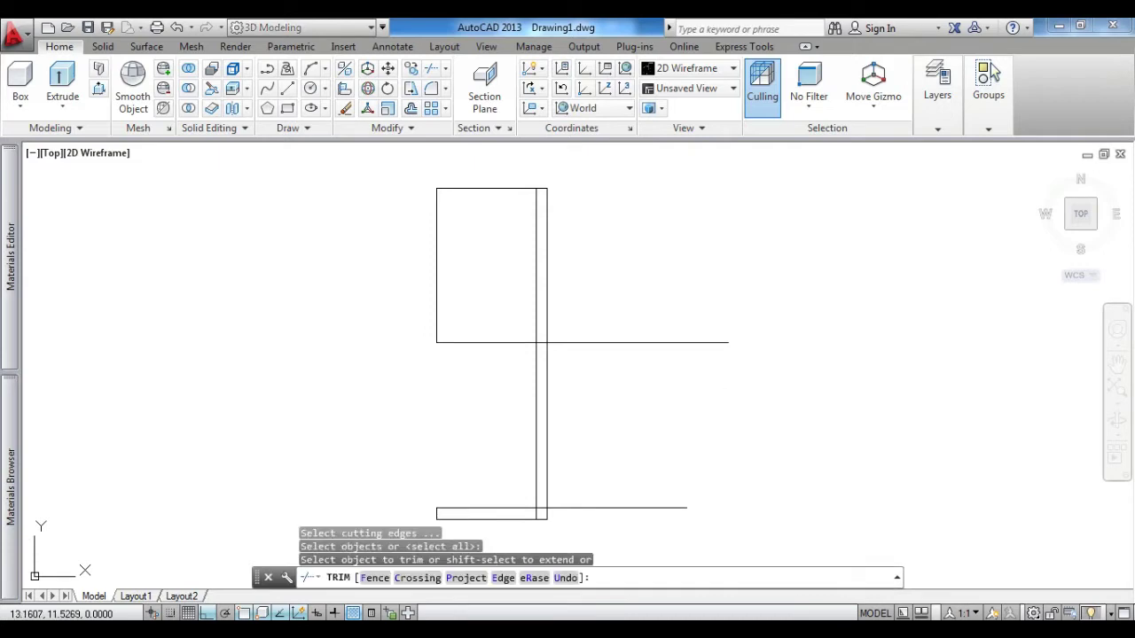
pyautogui.click(674, 383)
pyautogui.click(636, 302)
pyautogui.click(667, 539)
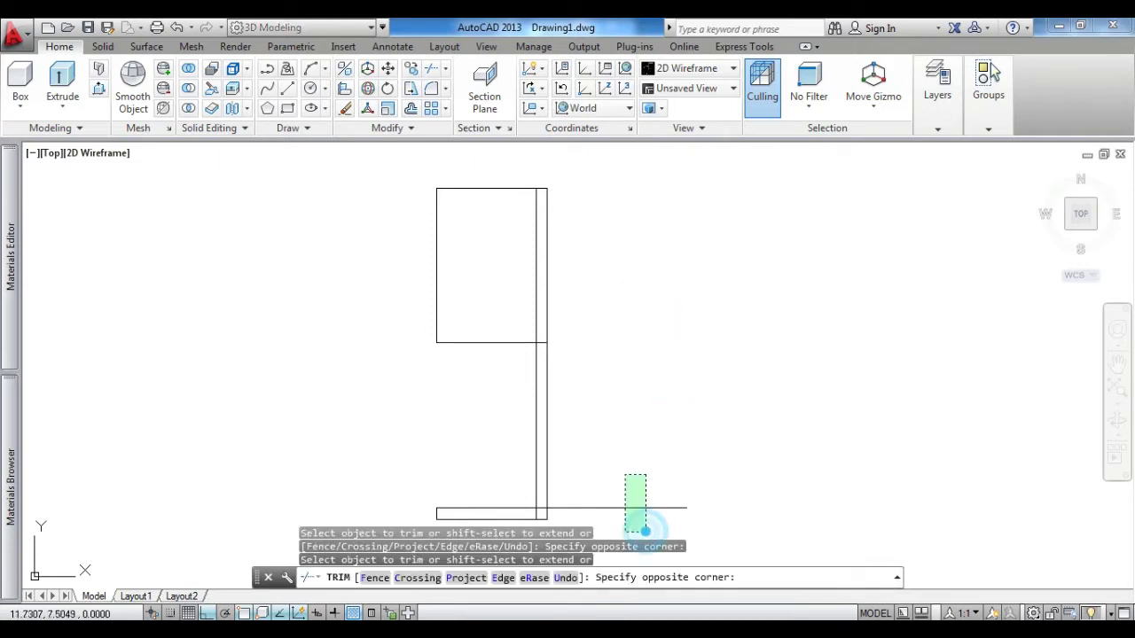
pyautogui.click(624, 475)
pyautogui.click(542, 508)
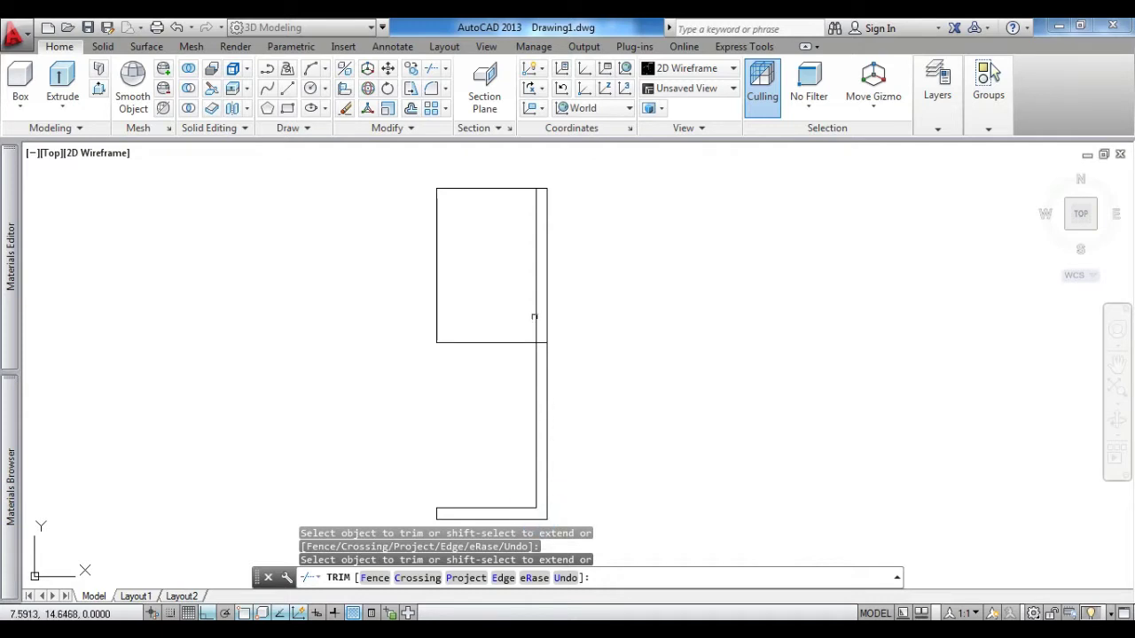
pyautogui.click(536, 317)
pyautogui.click(541, 342)
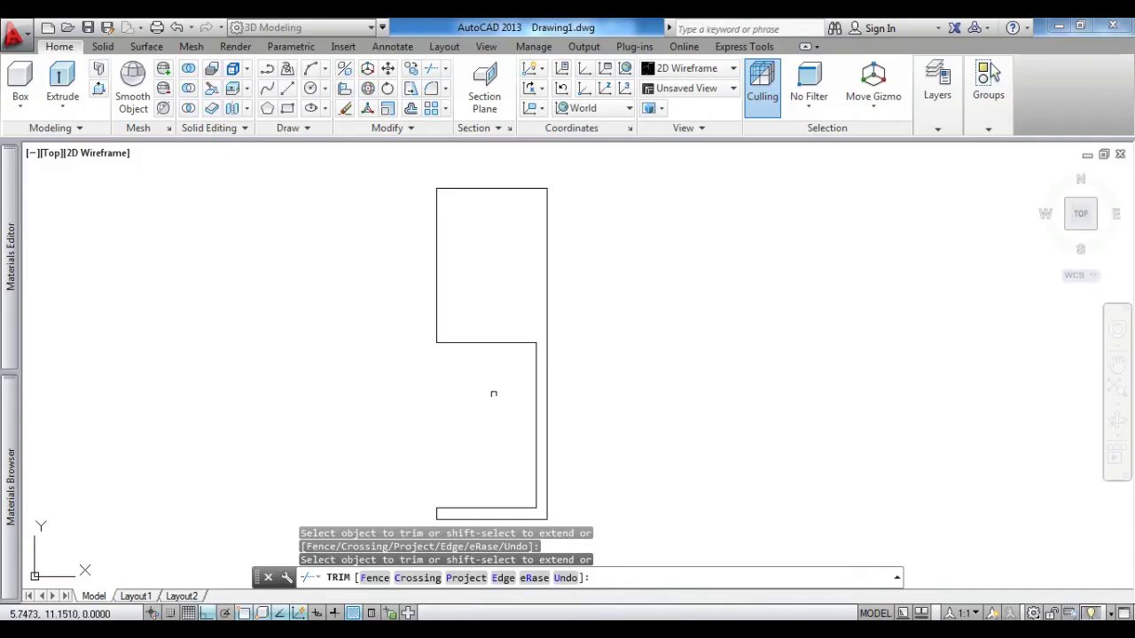
pyautogui.press('Escape')
pyautogui.press('Escape')
pyautogui.press('Escape')
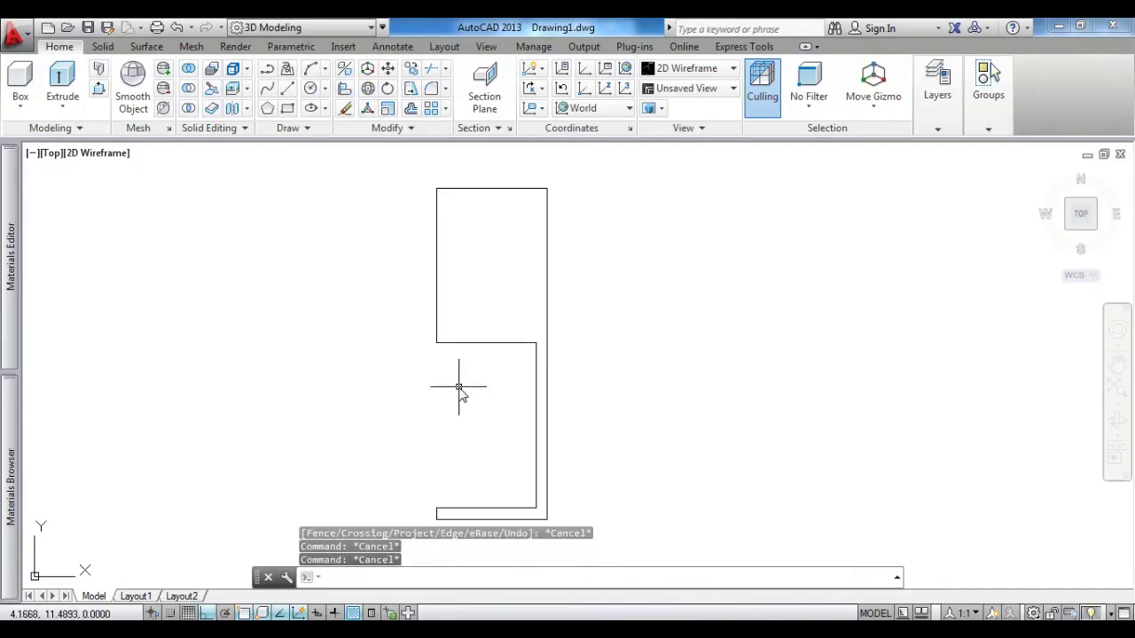
pyautogui.write('f')
# Fillet the corner under the bowl with radius 2
pyautogui.press('Return')
pyautogui.write('r')
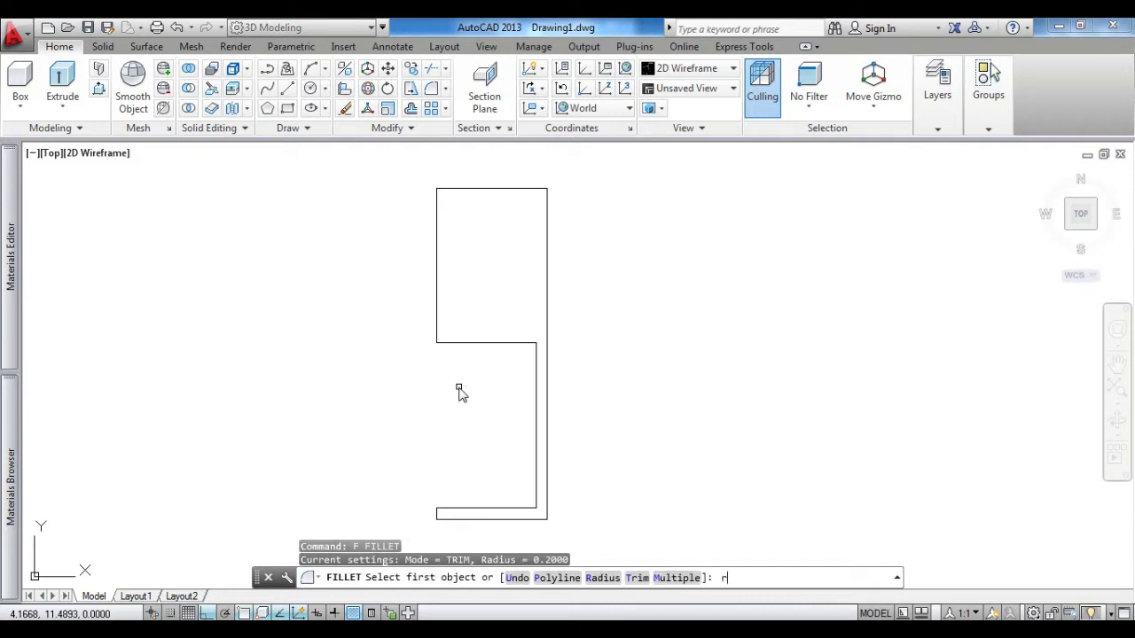
pyautogui.press('Return')
pyautogui.write('2')
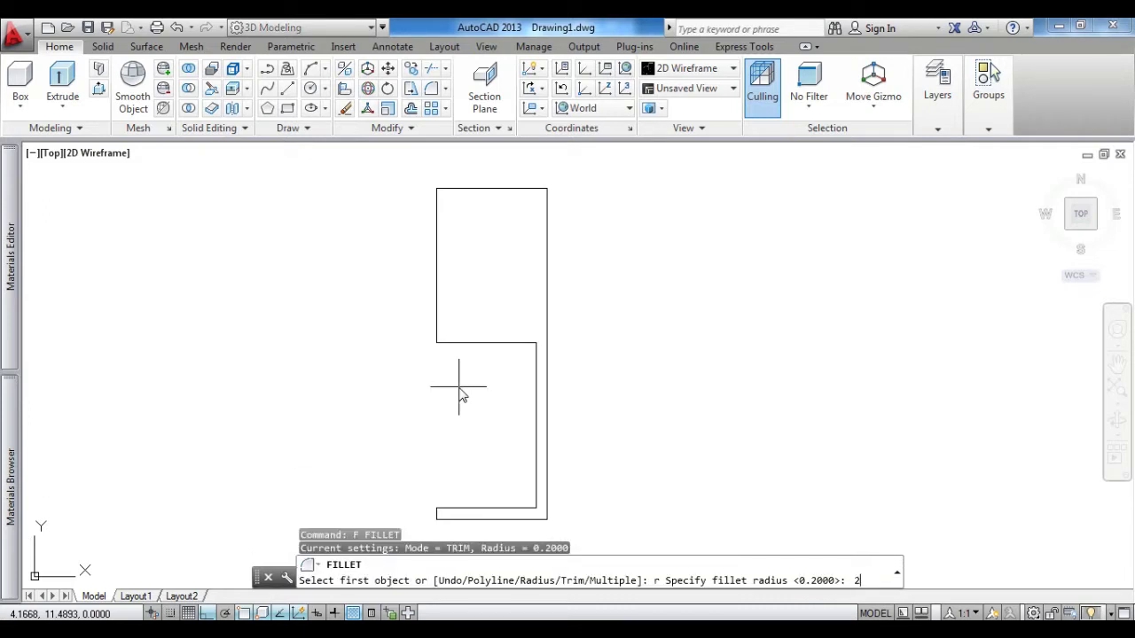
pyautogui.press('Return')
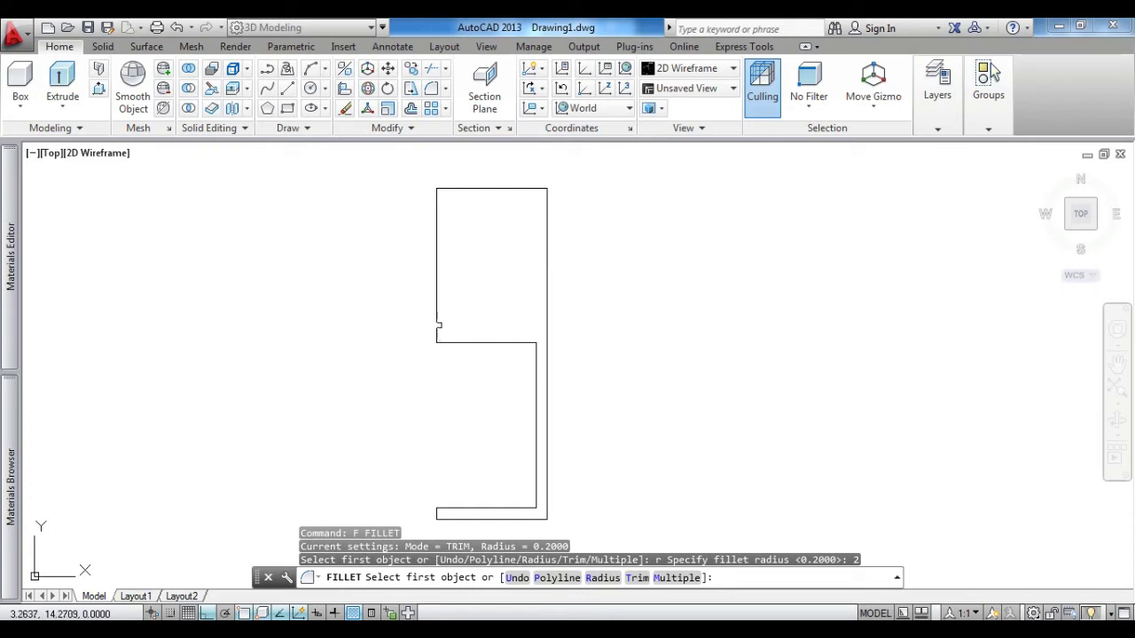
pyautogui.click(436, 324)
pyautogui.click(451, 342)
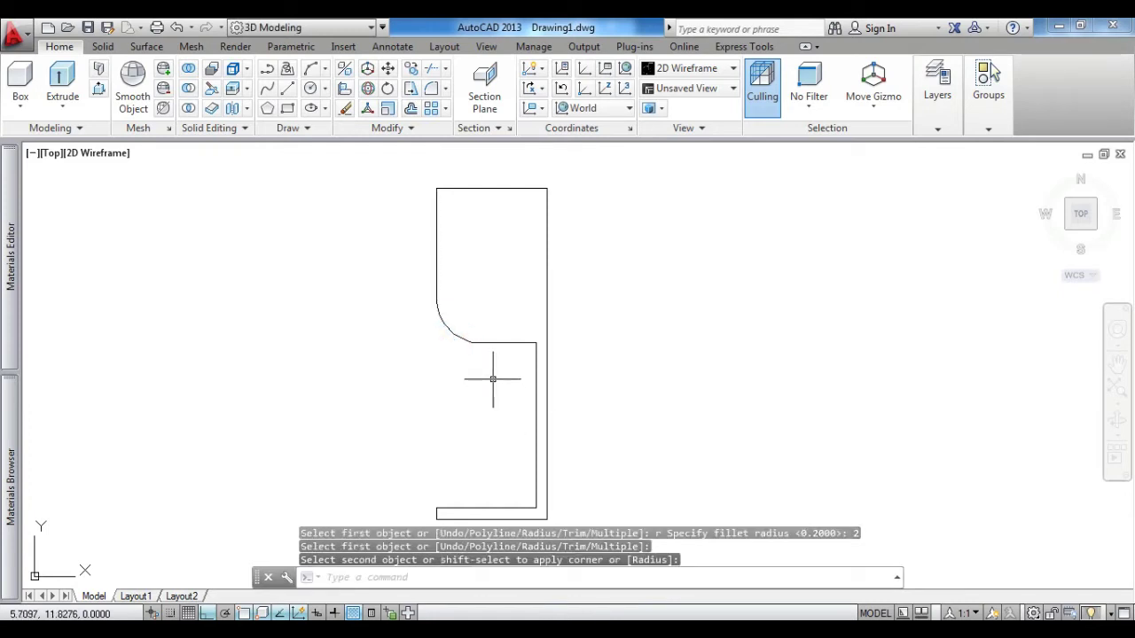
# Fillet both stem joints, at the bowl and at the foot, with radius 1
pyautogui.press('Return')
pyautogui.press('Return')
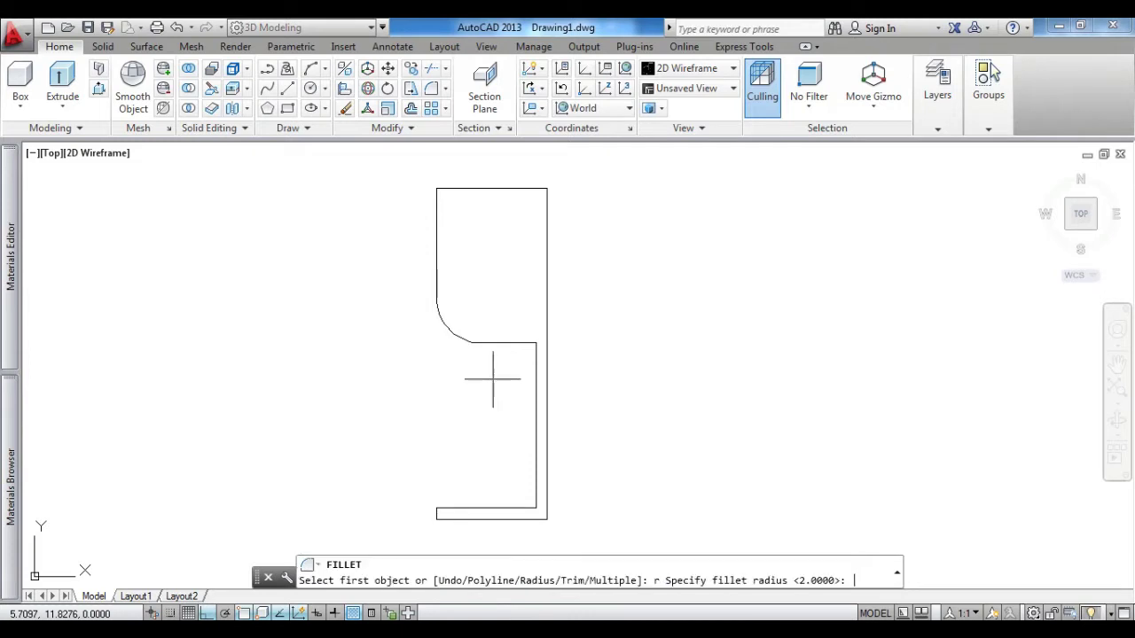
pyautogui.write('1')
pyautogui.press('Return')
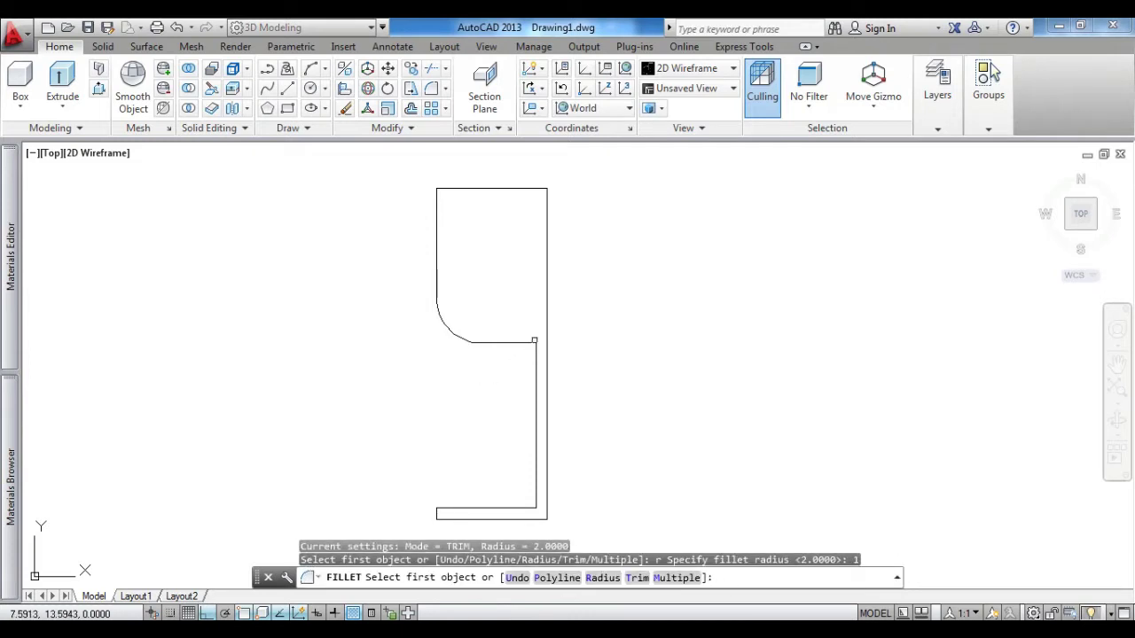
pyautogui.click(536, 355)
pyautogui.click(520, 341)
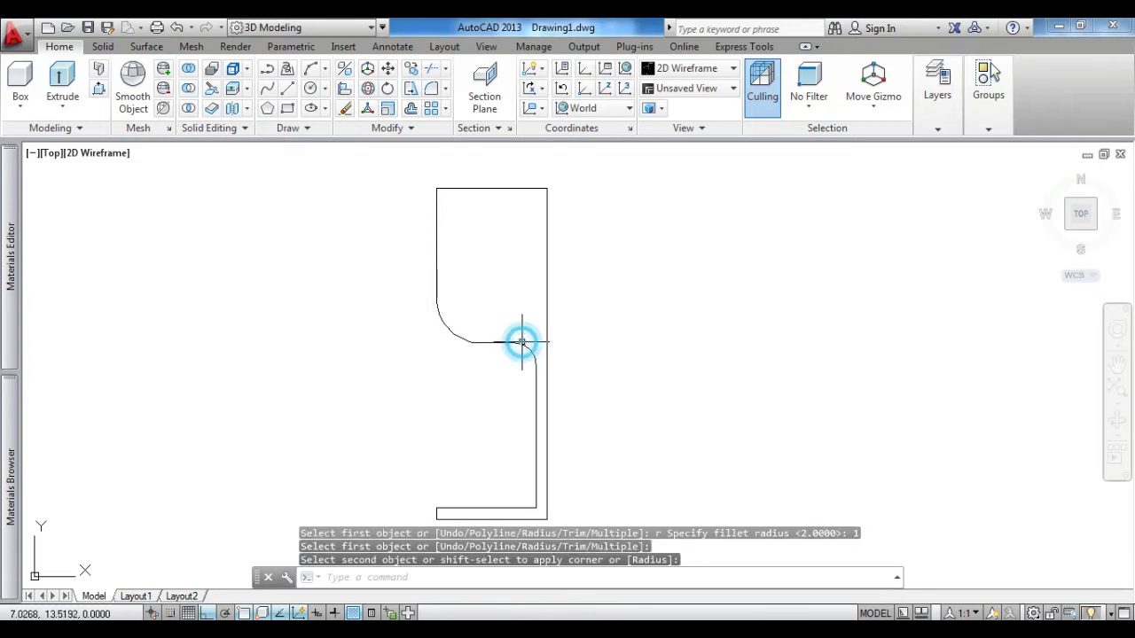
pyautogui.write('f')
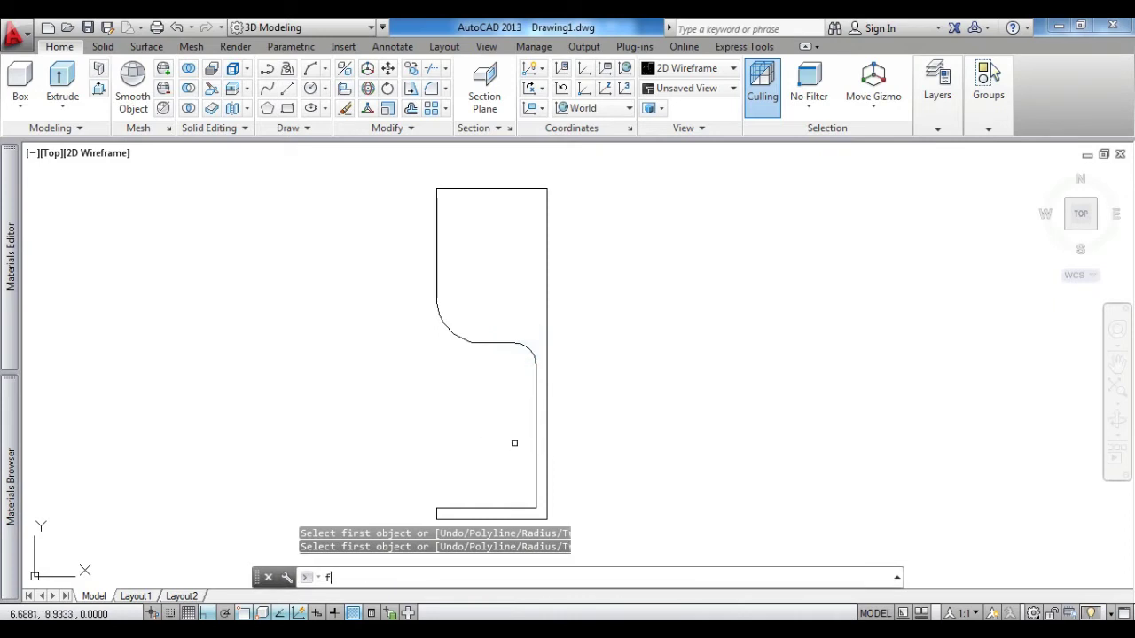
pyautogui.press('Return')
pyautogui.write('r')
pyautogui.press('Return')
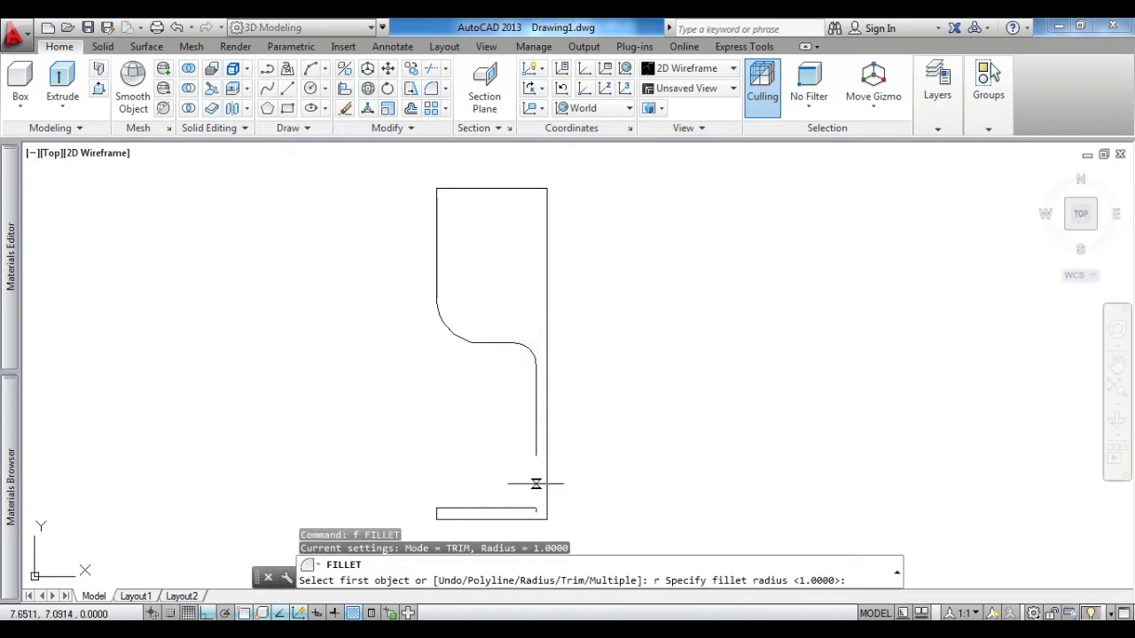
pyautogui.press('Return')
pyautogui.click(535, 503)
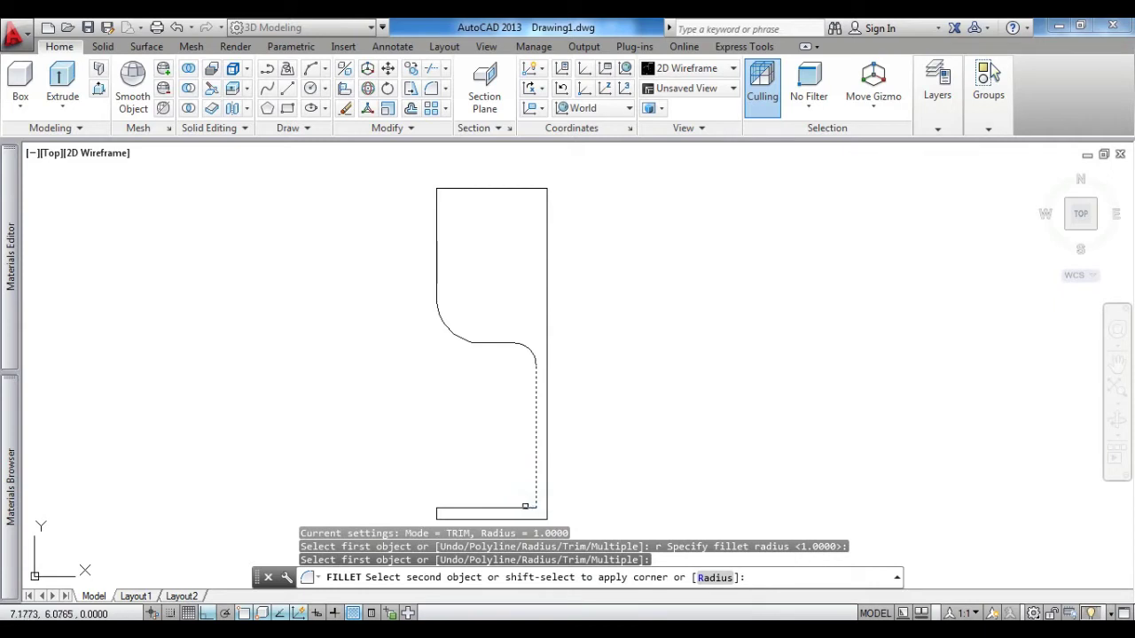
pyautogui.click(523, 507)
# Fillet the foot's top-left corner with radius 0.2
pyautogui.write('f')
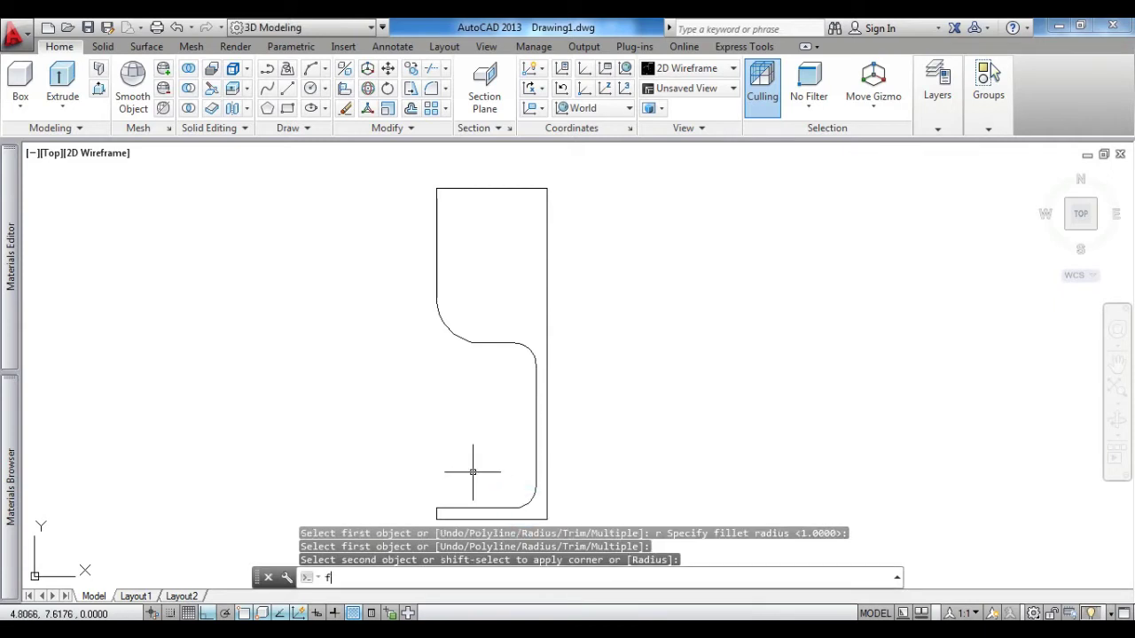
pyautogui.press('Return')
pyautogui.press('Return')
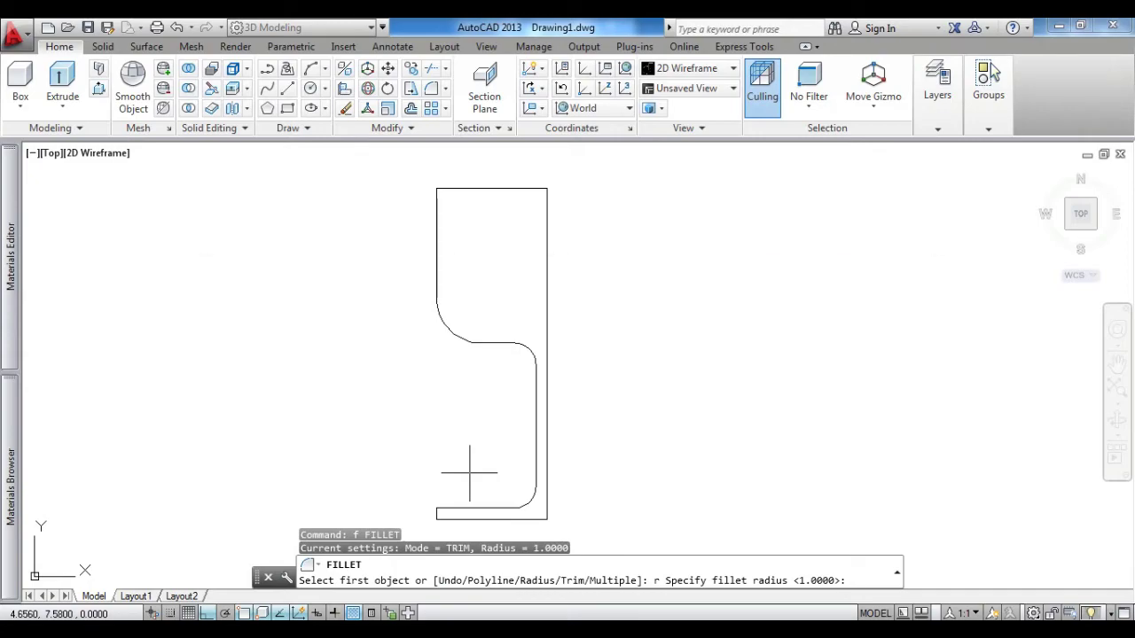
pyautogui.hotkey('alt', 'Tab')
pyautogui.hotkey('alt', 'Tab')
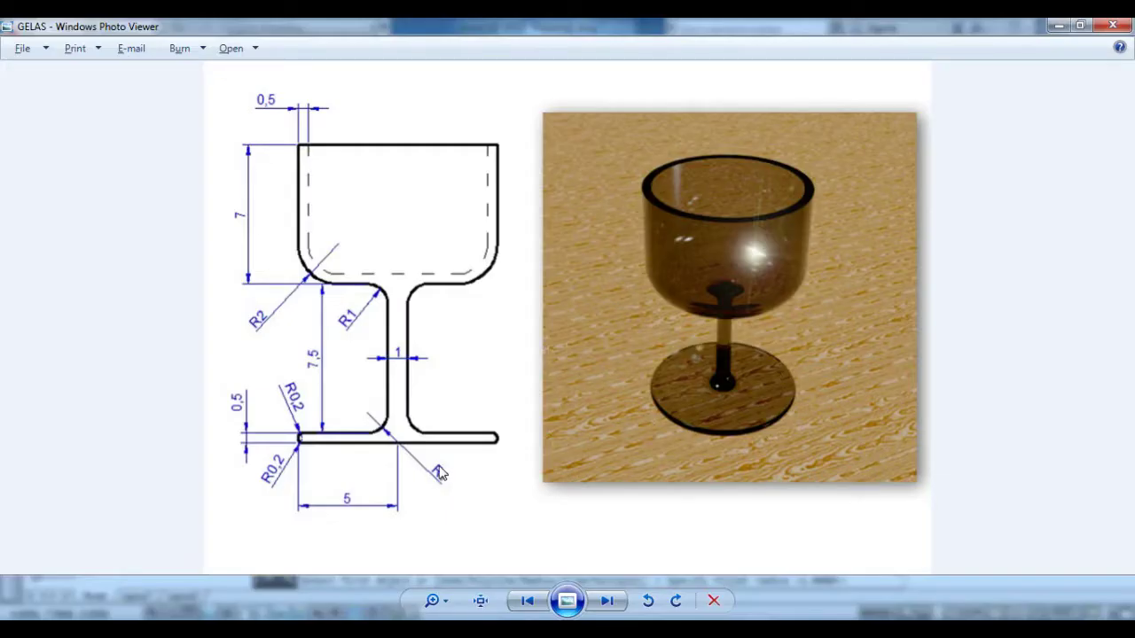
pyautogui.hotkey('alt', 'Tab')
pyautogui.write('0.')
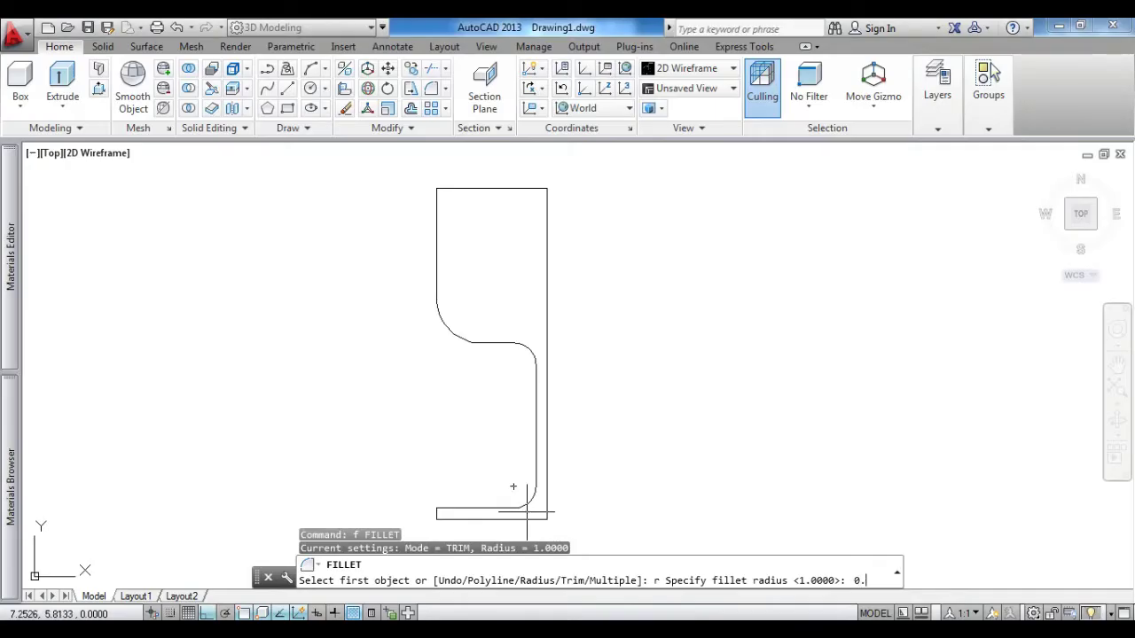
pyautogui.press('Return')
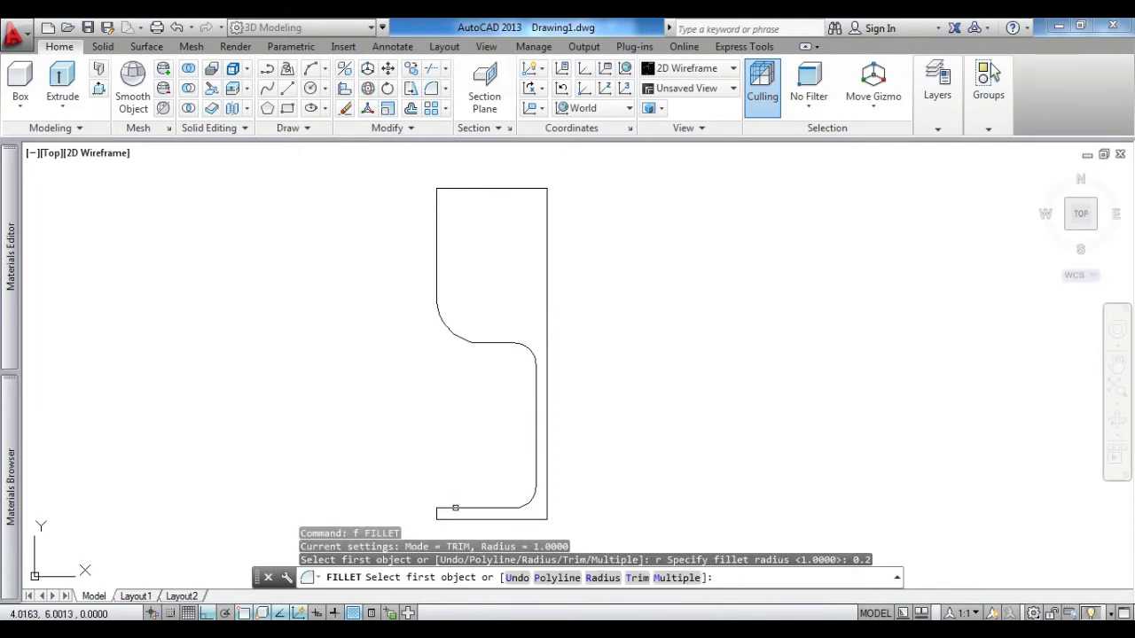
pyautogui.click(453, 507)
pyautogui.click(438, 513)
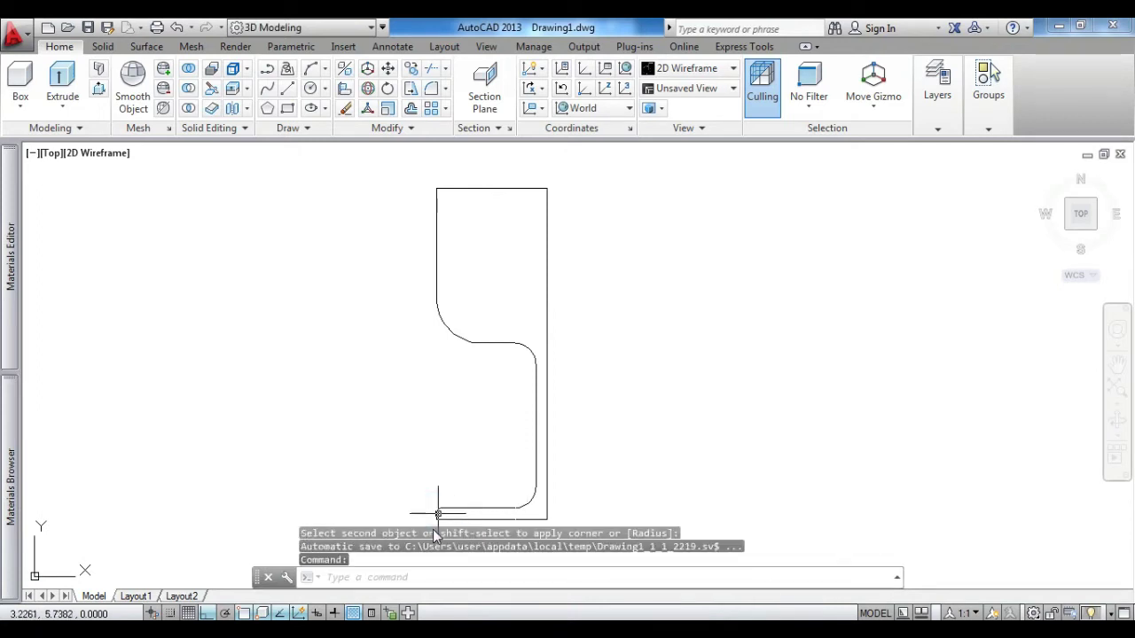
# Fillet the foot's bottom-left corner with the same 0.2 radius
pyautogui.press('Return')
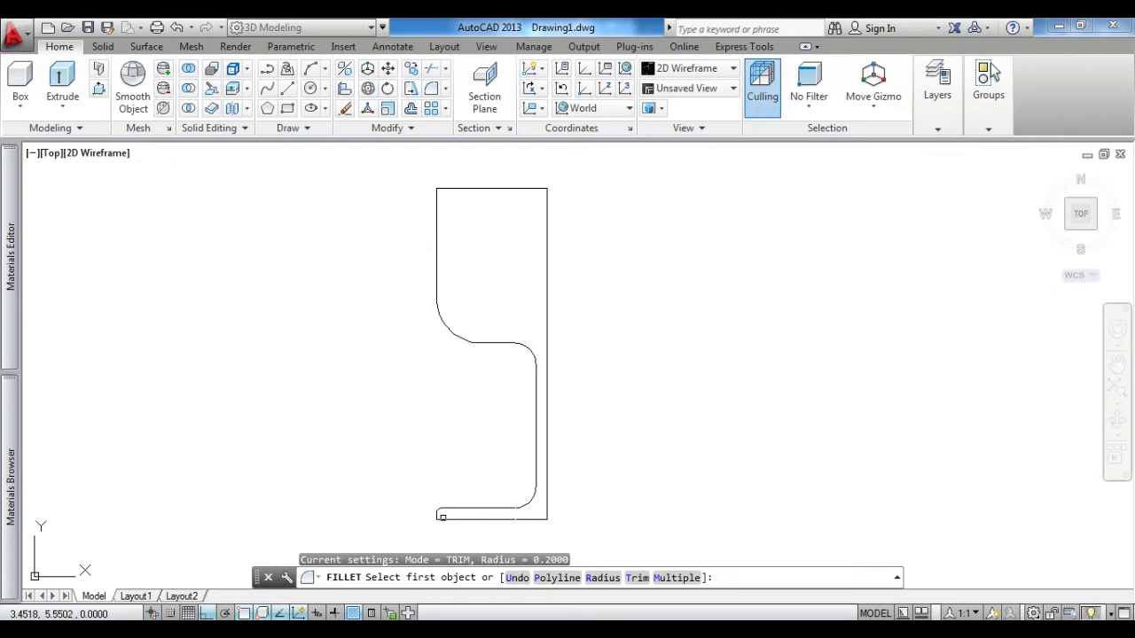
pyautogui.write('r')
pyautogui.press('Return')
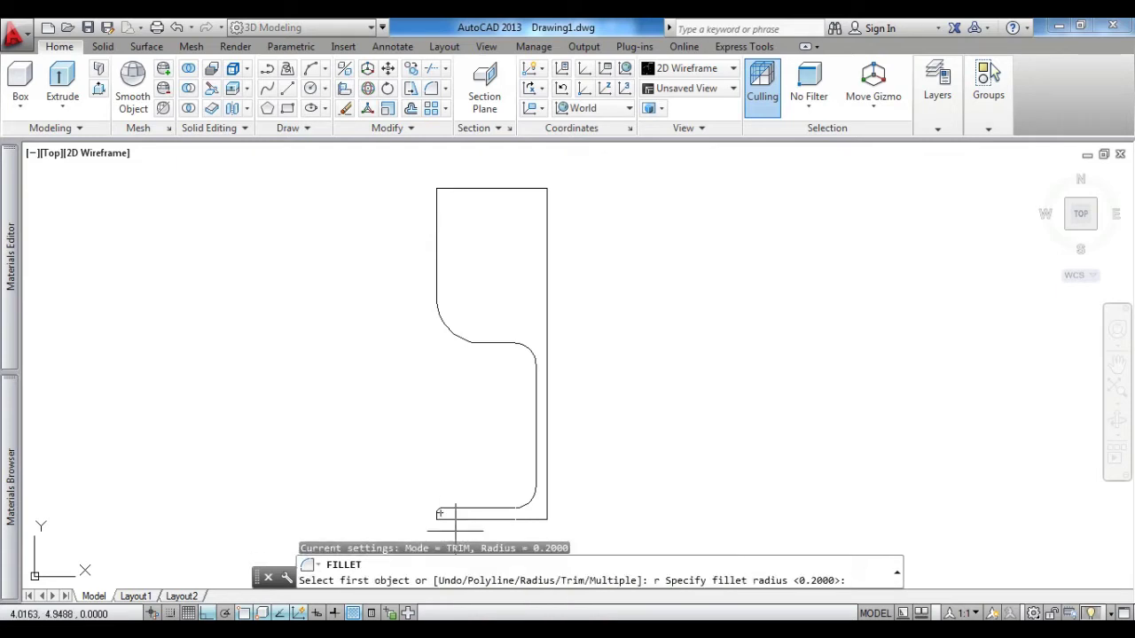
pyautogui.press('Return')
pyautogui.click(448, 519)
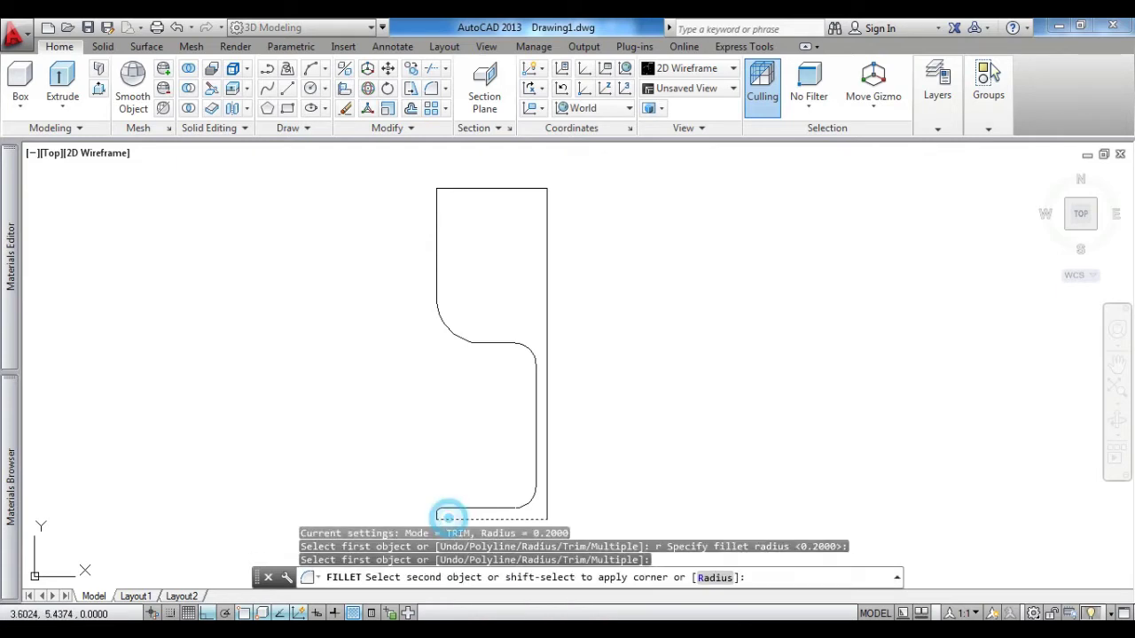
pyautogui.click(438, 512)
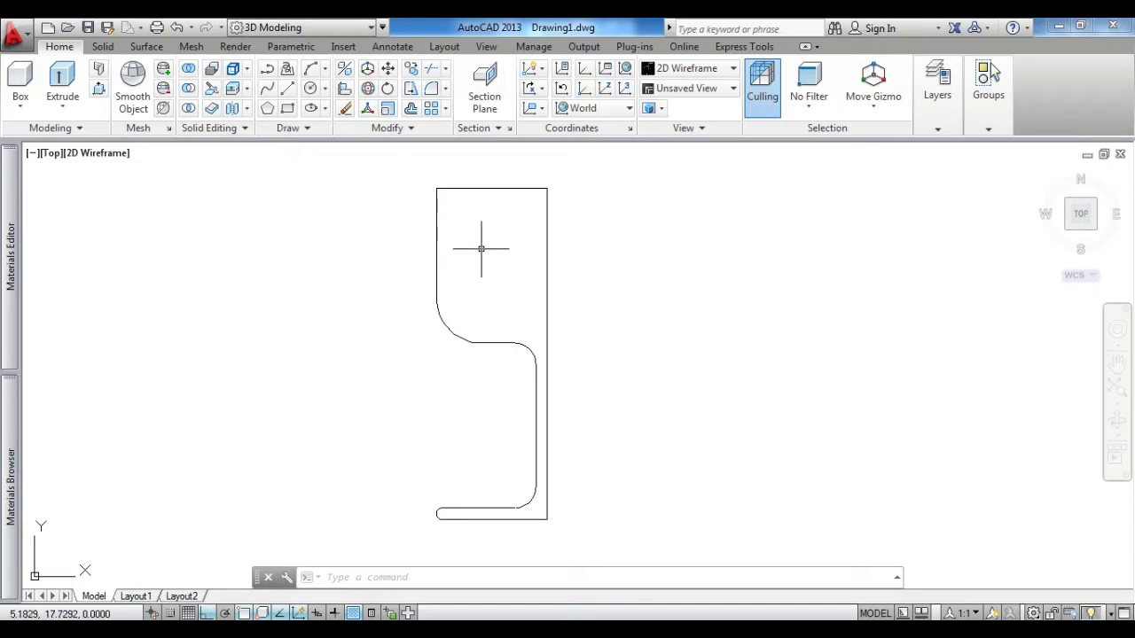
# Offset the bowl's left side, curved bottom and bottom line 0.5 inward
pyautogui.write('o')
pyautogui.press('Return')
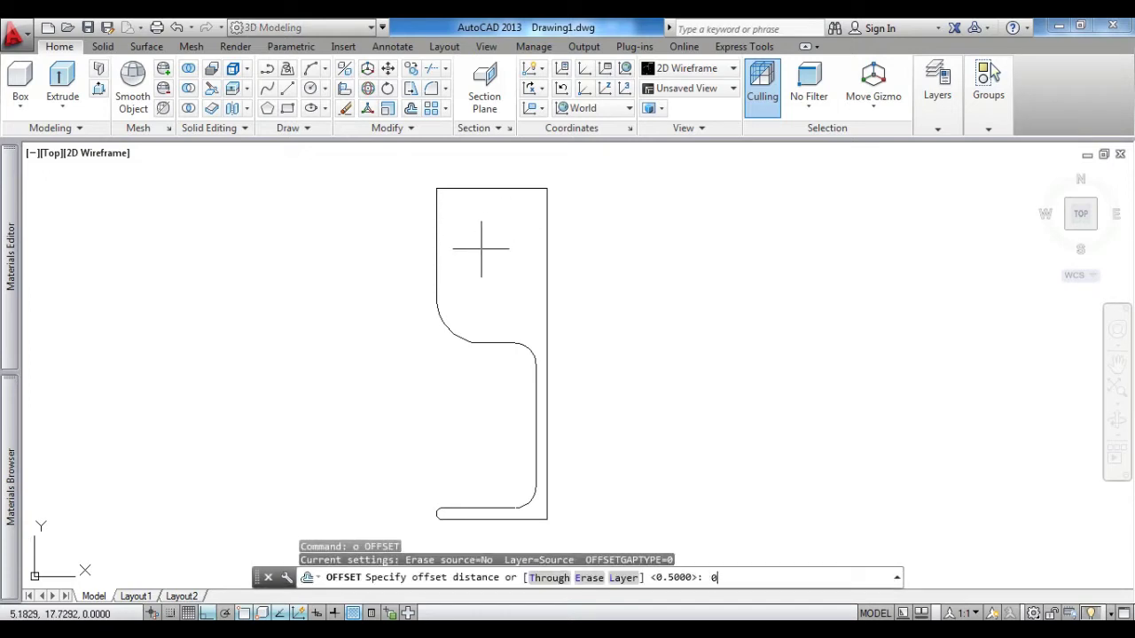
pyautogui.write('.5')
pyautogui.press('Return')
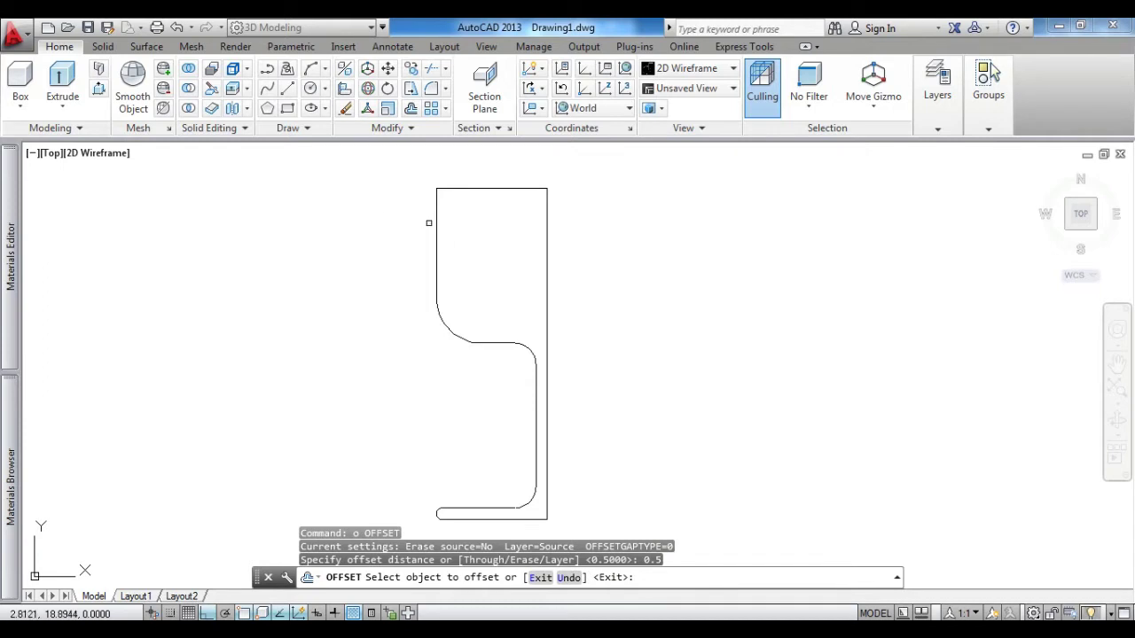
pyautogui.click(436, 225)
pyautogui.click(471, 228)
pyautogui.click(448, 326)
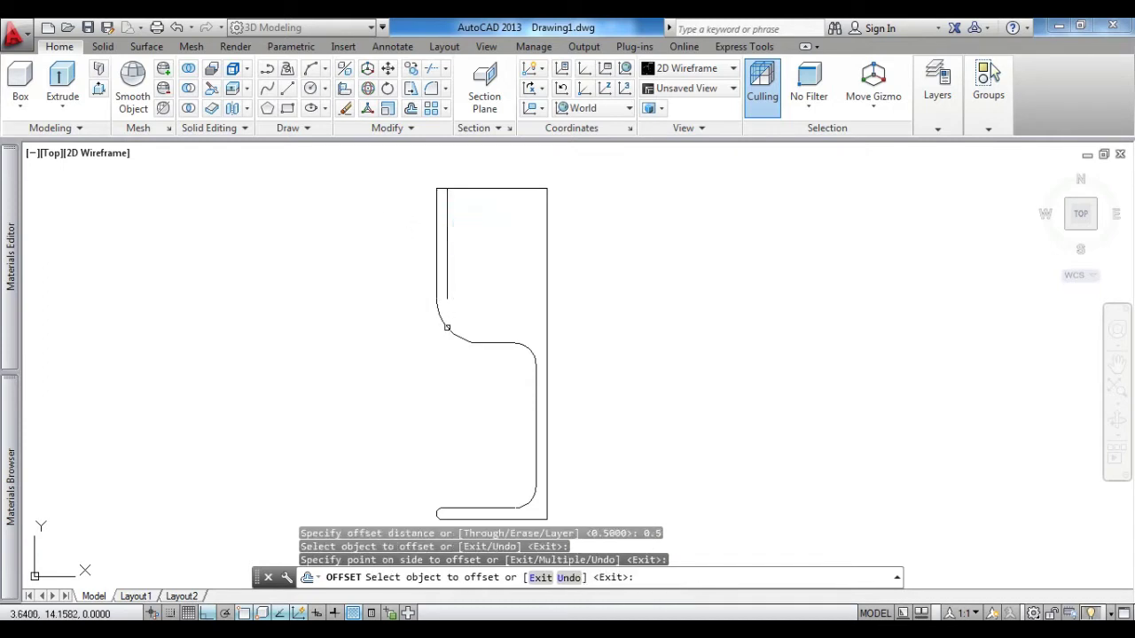
pyautogui.click(471, 306)
pyautogui.click(494, 344)
pyautogui.click(504, 311)
pyautogui.press('Escape')
pyautogui.press('Escape')
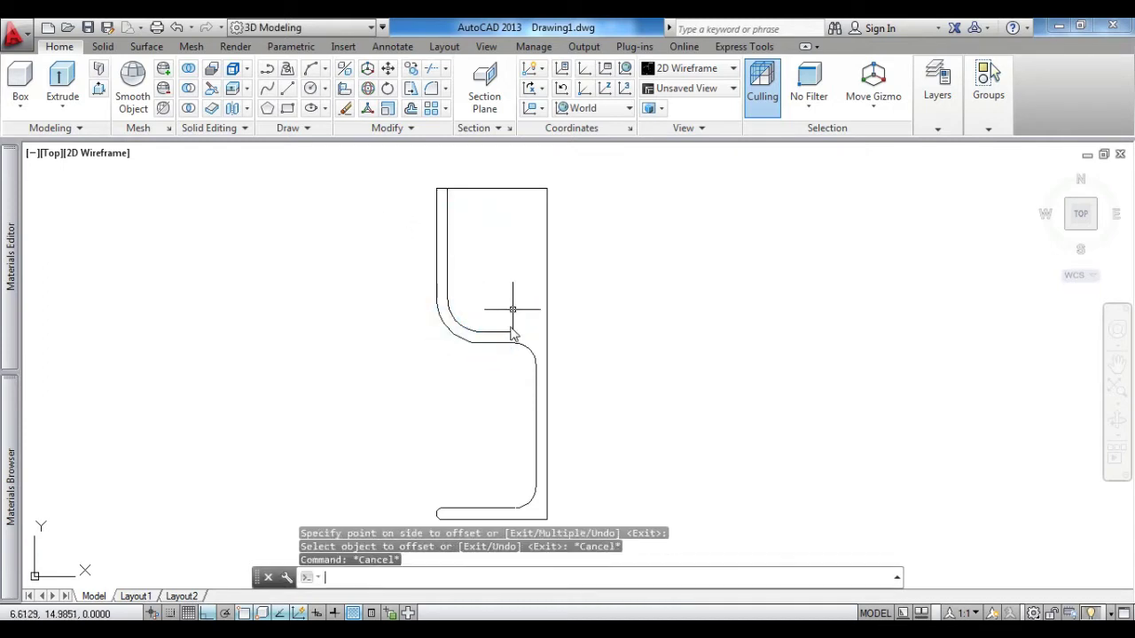
pyautogui.press('Escape')
# Extend the inner bowl-bottom line and trim off the outer right side and top edge
pyautogui.write('ex')
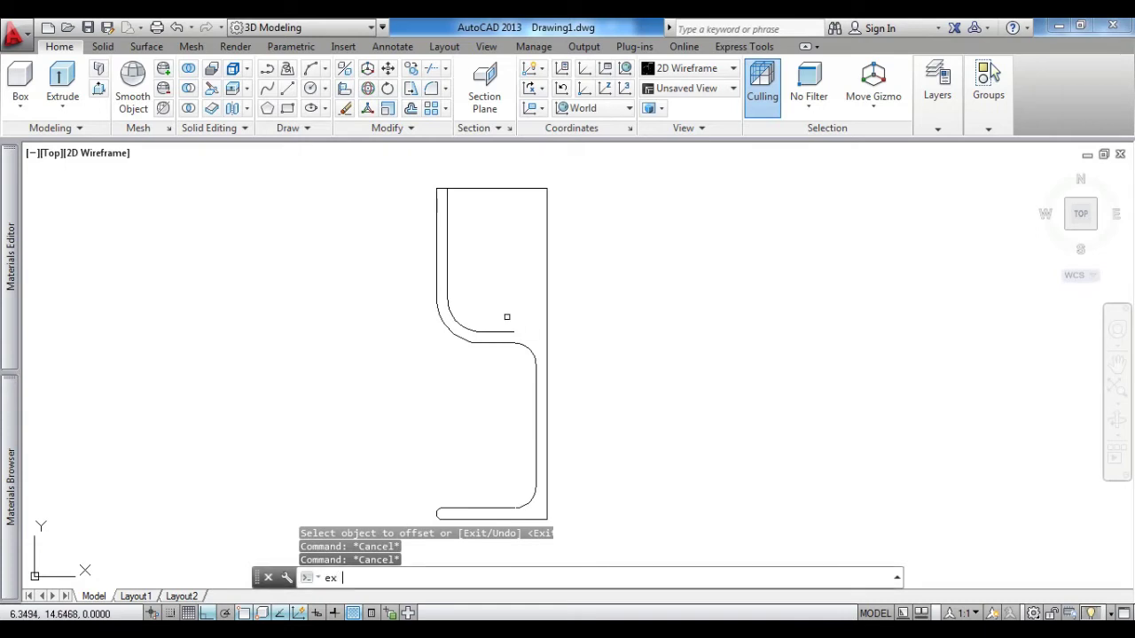
pyautogui.press('Return')
pyautogui.press('Return')
pyautogui.click(507, 331)
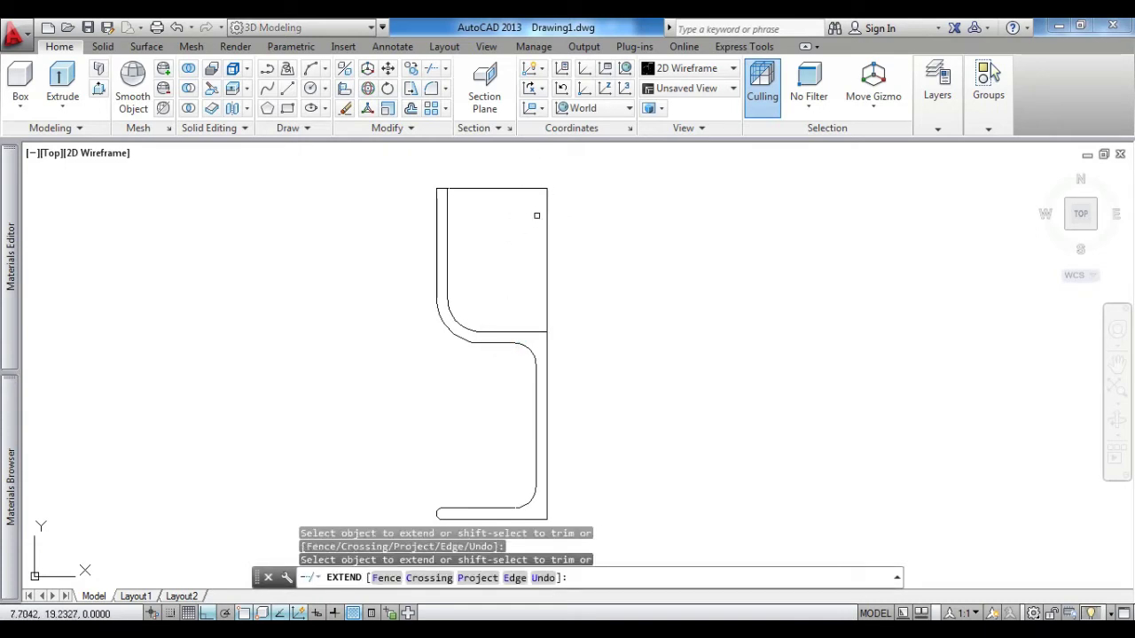
pyautogui.keyDown('shift'); pyautogui.click(569, 263); pyautogui.keyUp('shift')
pyautogui.keyDown('shift'); pyautogui.click(521, 236); pyautogui.keyUp('shift')
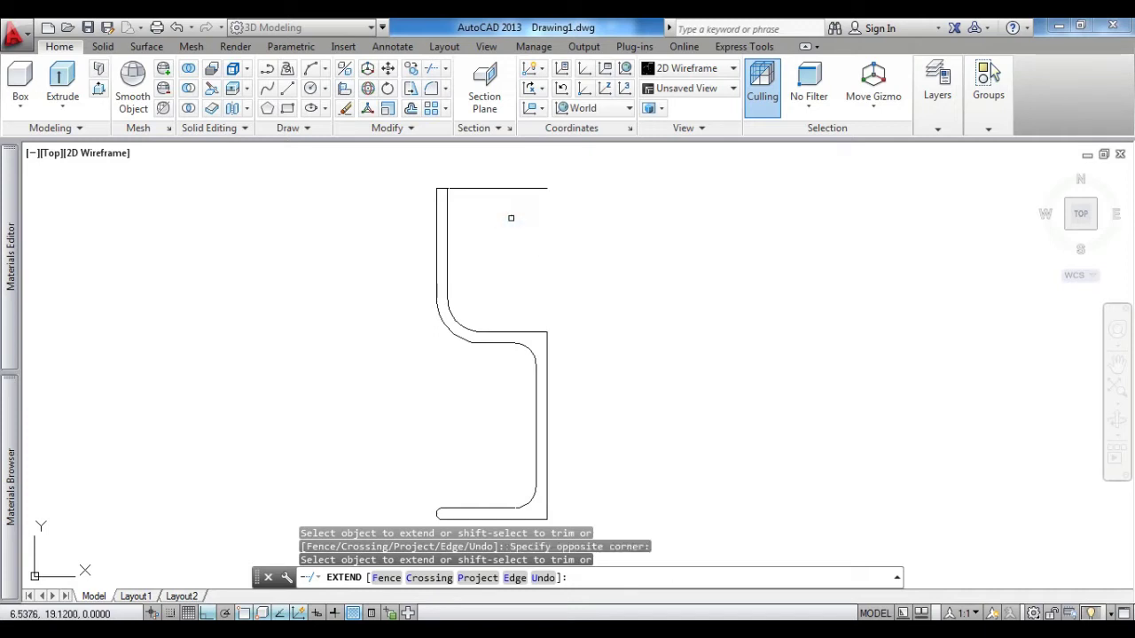
pyautogui.keyDown('shift'); pyautogui.click(520, 211); pyautogui.keyUp('shift')
pyautogui.keyDown('shift'); pyautogui.click(489, 177); pyautogui.keyUp('shift')
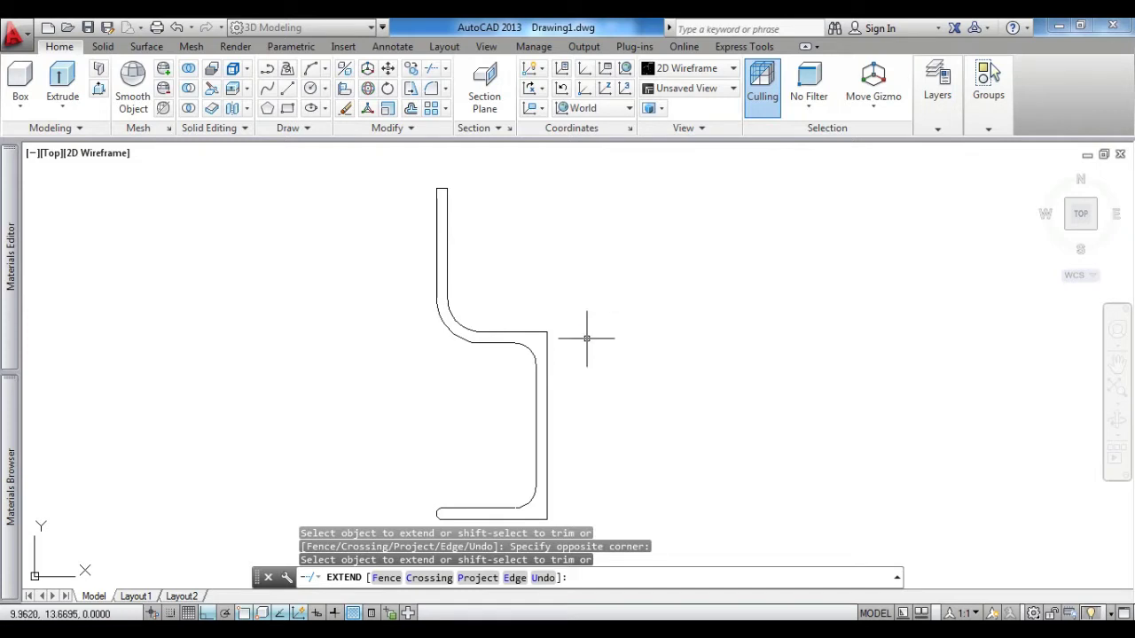
pyautogui.press('Escape')
pyautogui.press('Escape')
pyautogui.click(538, 332)
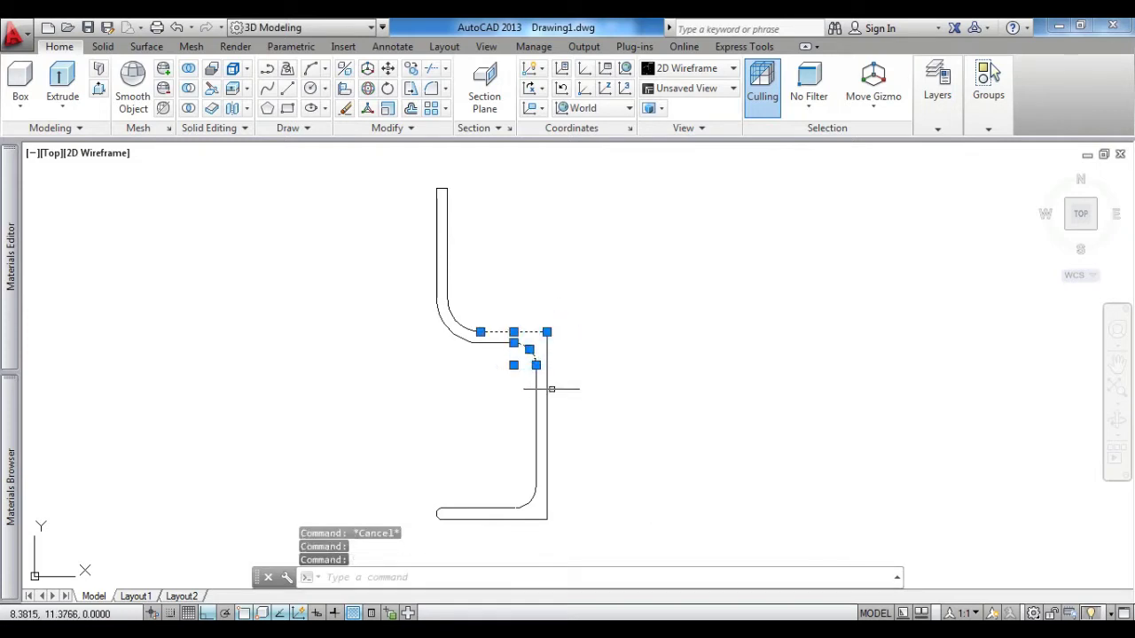
pyautogui.press('Escape')
pyautogui.press('Escape')
pyautogui.press('Escape')
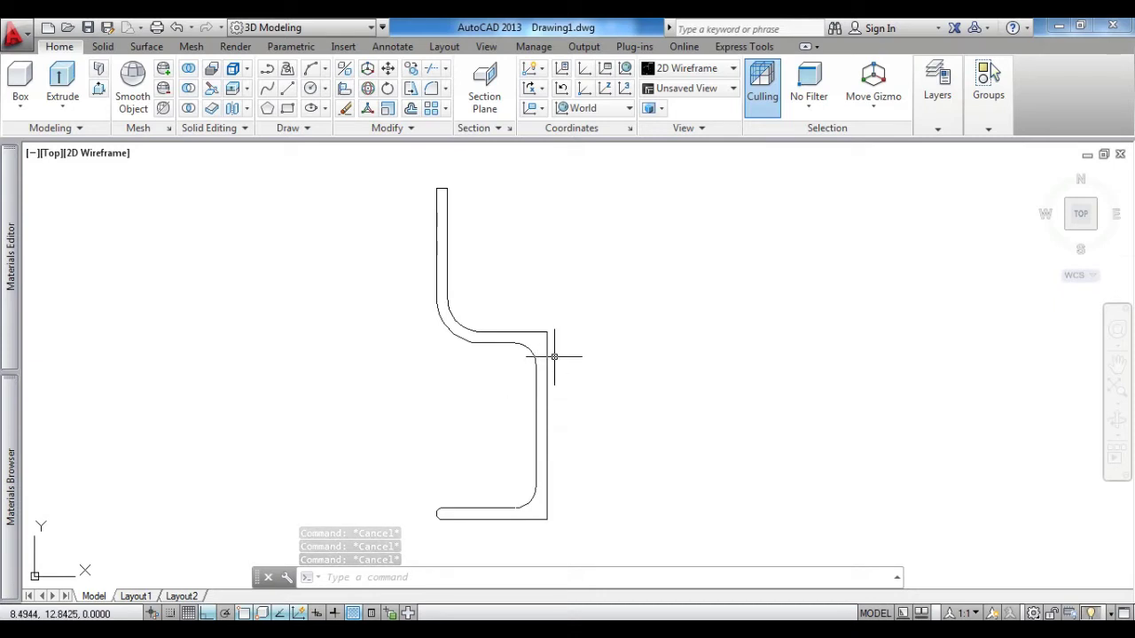
# Create a region from the window-selected glass profile
pyautogui.write('reg')
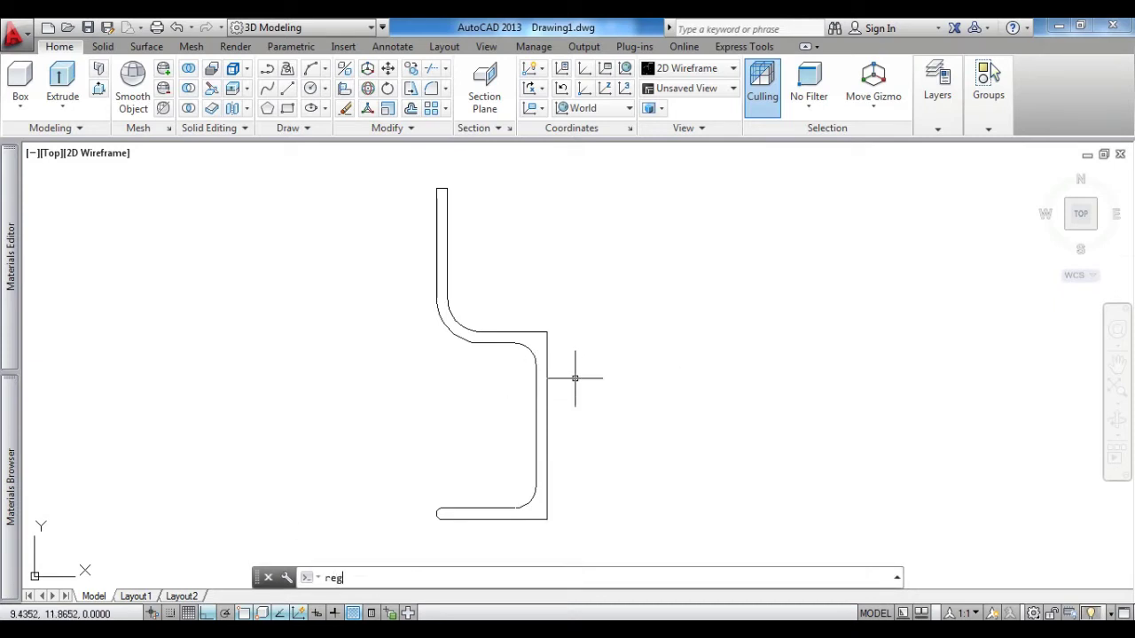
pyautogui.press('Return')
pyautogui.click(585, 538)
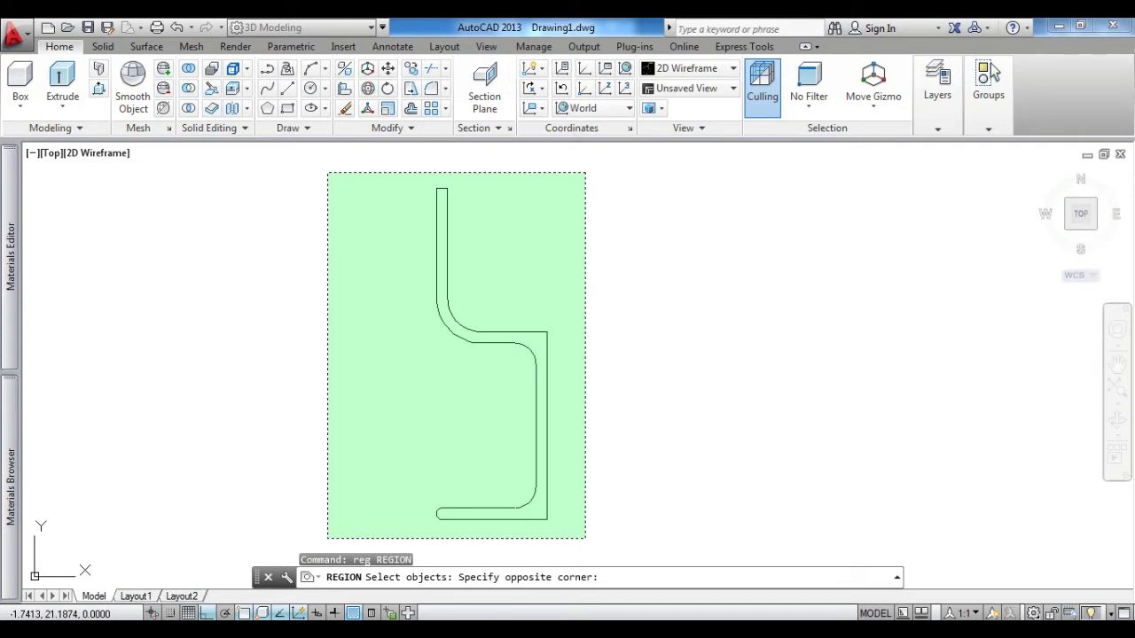
pyautogui.click(328, 173)
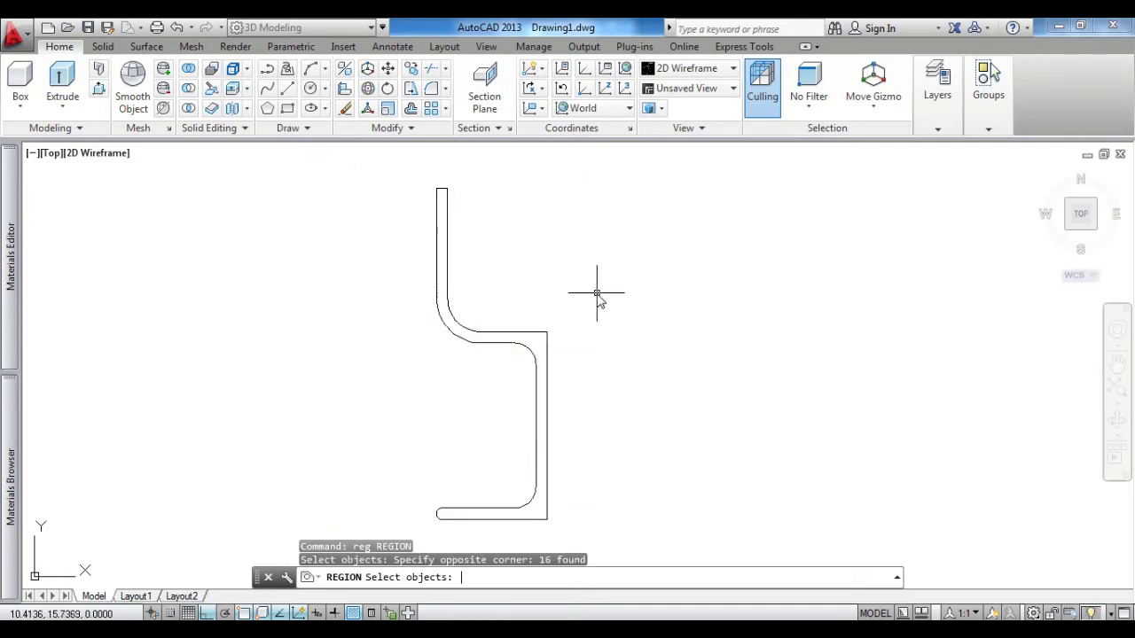
pyautogui.press('Return')
pyautogui.press('Escape')
pyautogui.press('Escape')
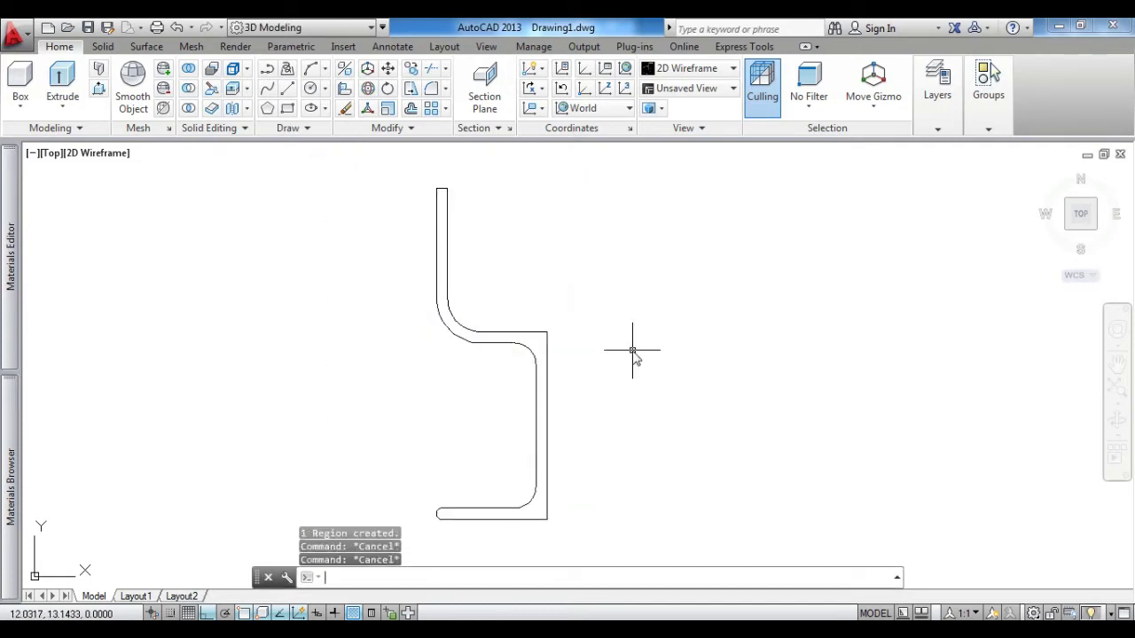
pyautogui.write('rev')
# Revolve the region 360 degrees around an axis snapped to the stem's endpoints
pyautogui.press('Return')
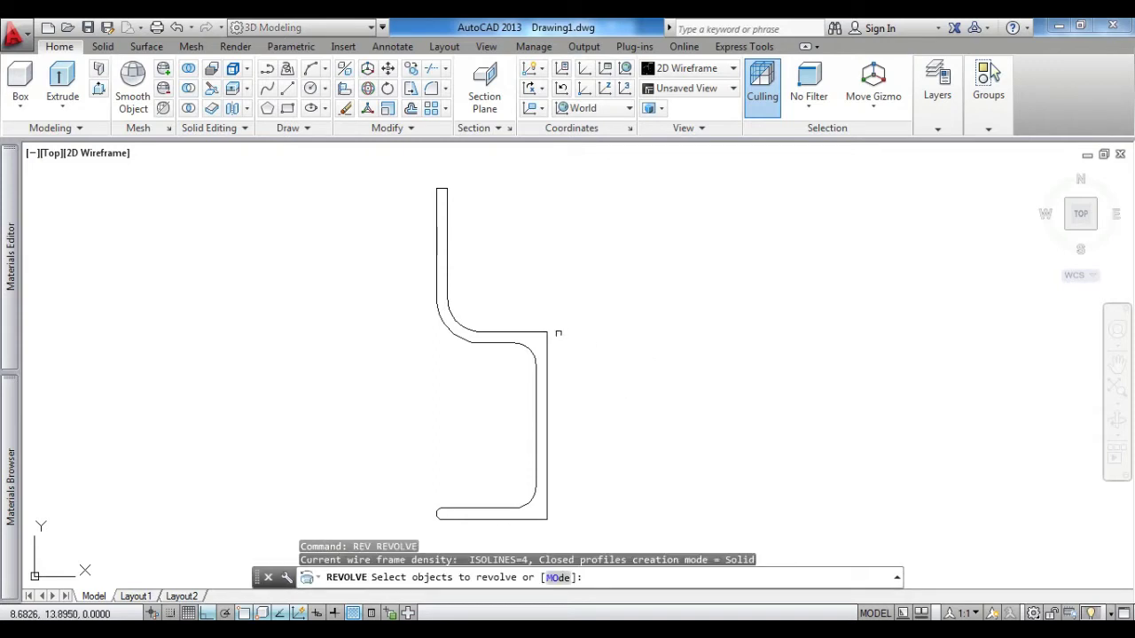
pyautogui.click(547, 334)
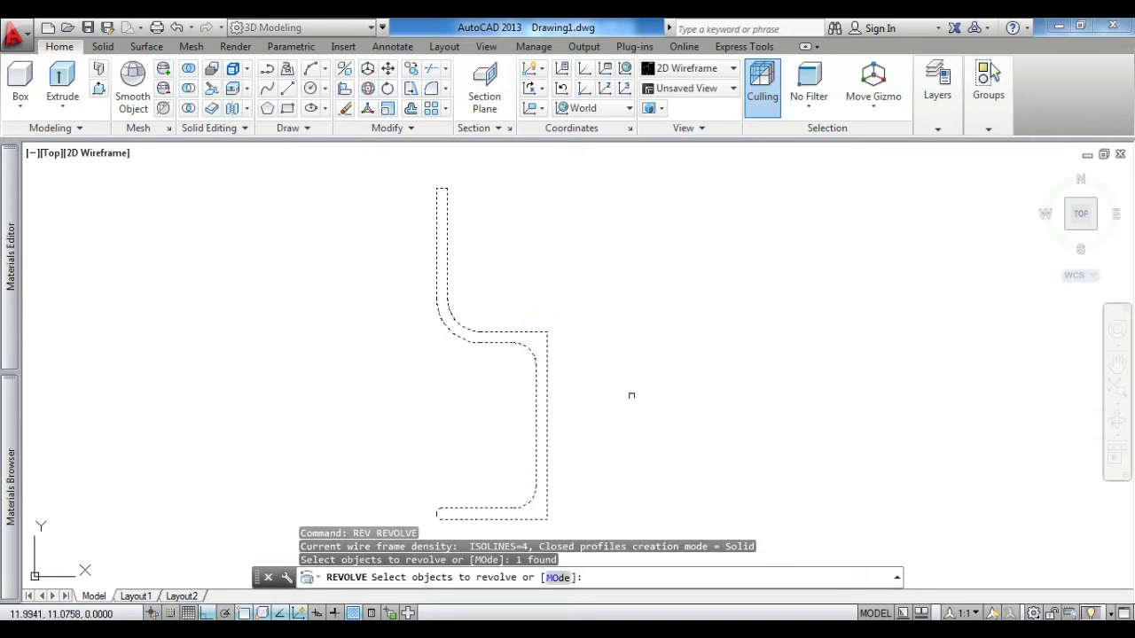
pyautogui.press('Return')
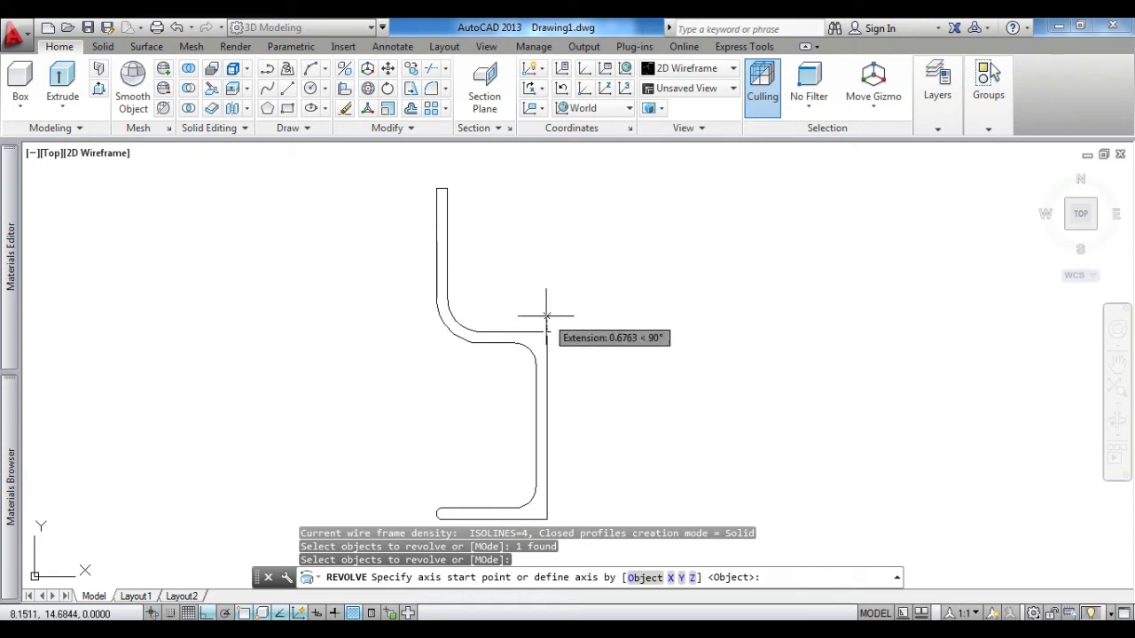
pyautogui.write('en')
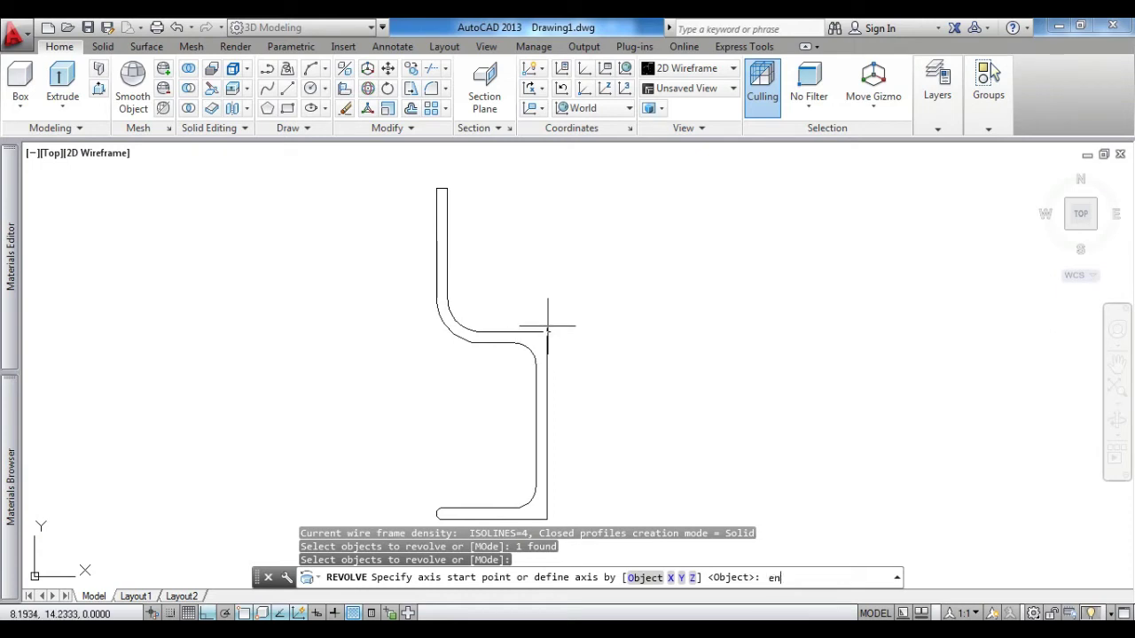
pyautogui.press('Return')
pyautogui.click(547, 331)
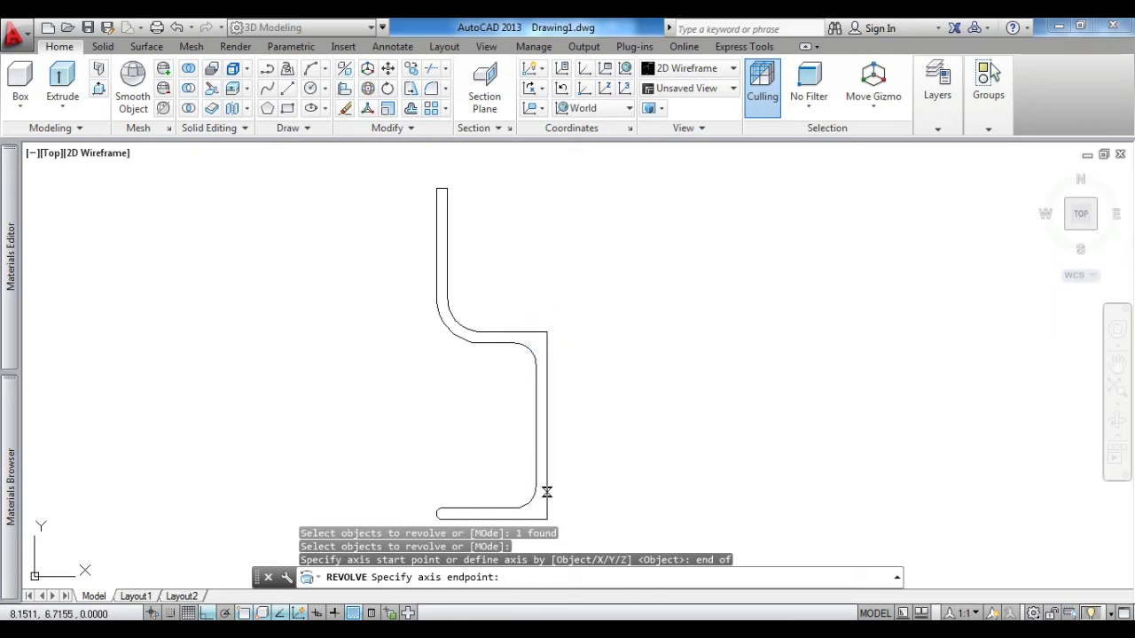
pyautogui.click(547, 519)
pyautogui.write('360')
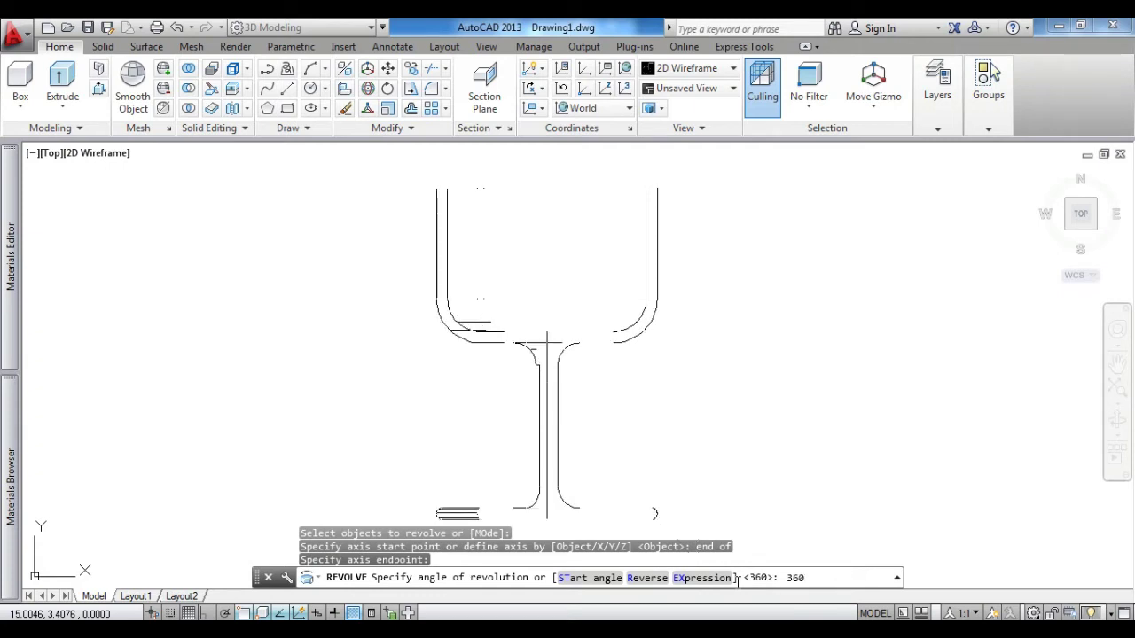
pyautogui.press('Return')
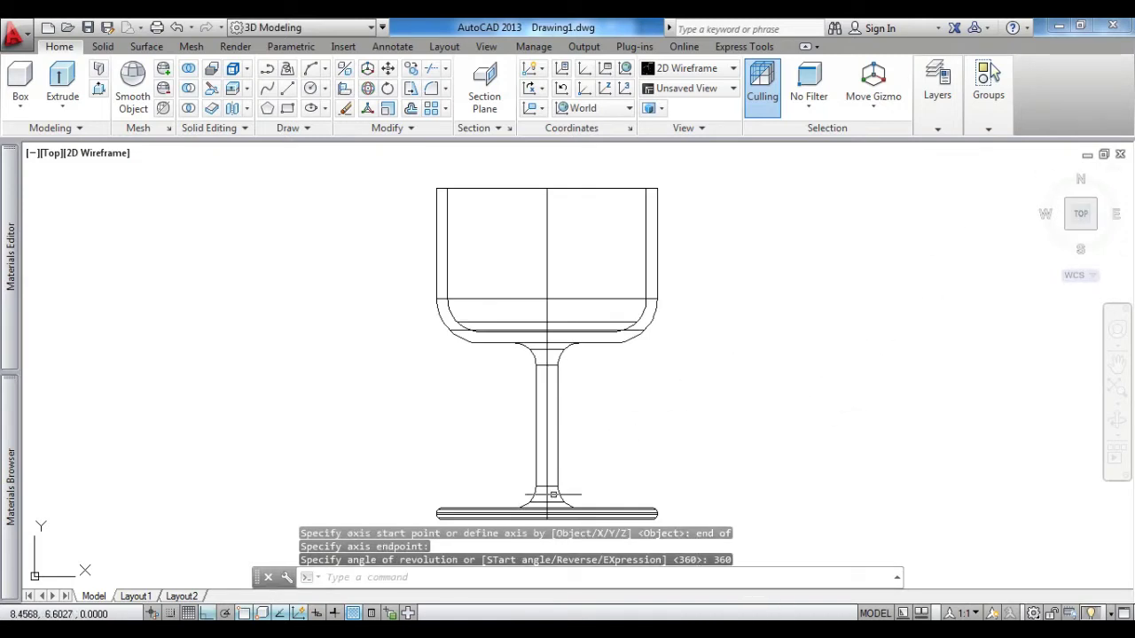
# Switch to a 3D view and use 3DROTATE to stand the glass solid upright
pyautogui.click(1041, 175)
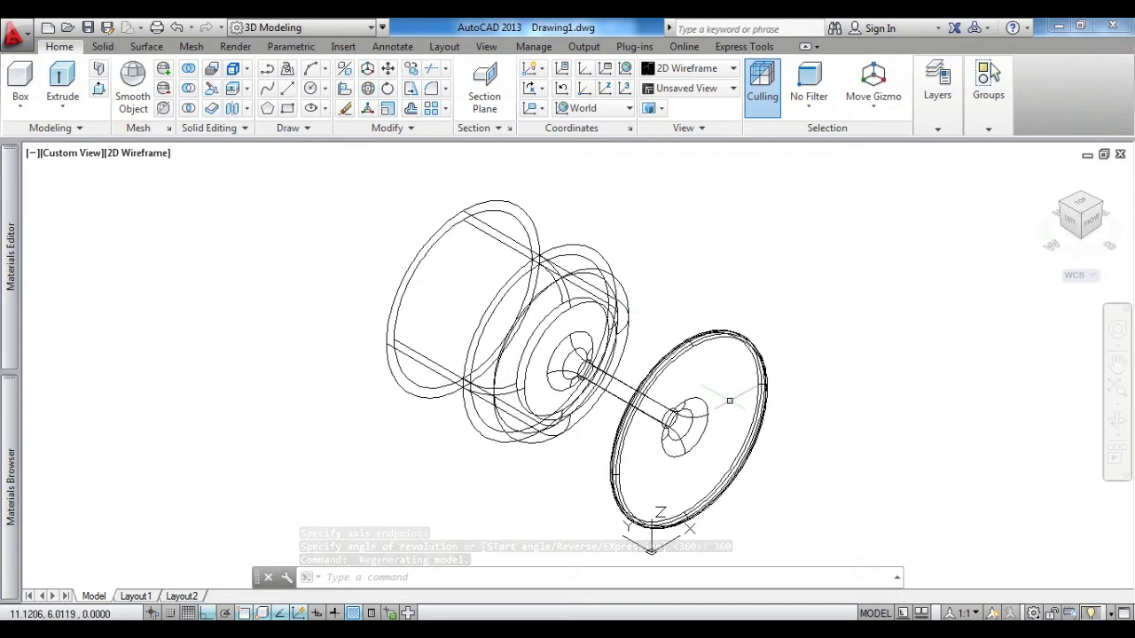
pyautogui.moveTo(682, 405)
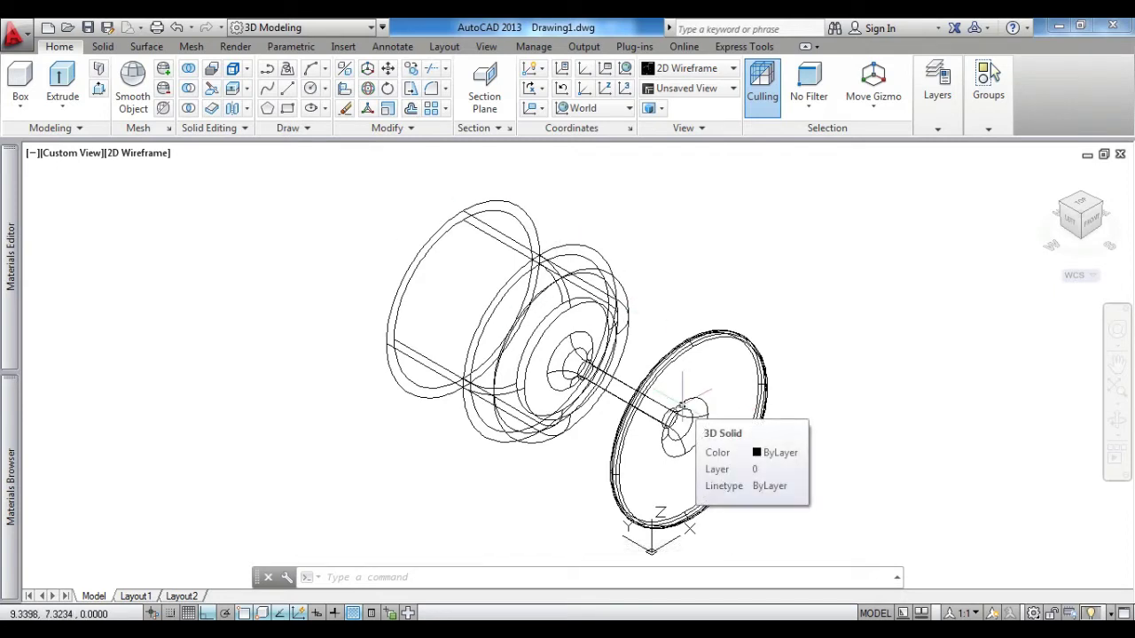
pyautogui.write('3Dr')
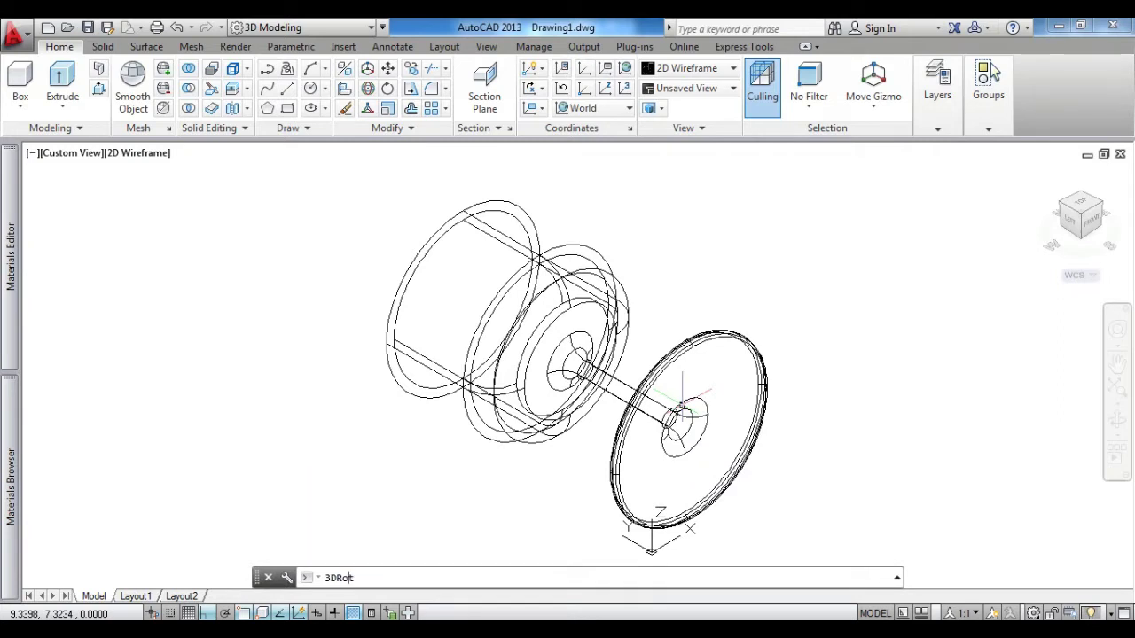
pyautogui.press('Return')
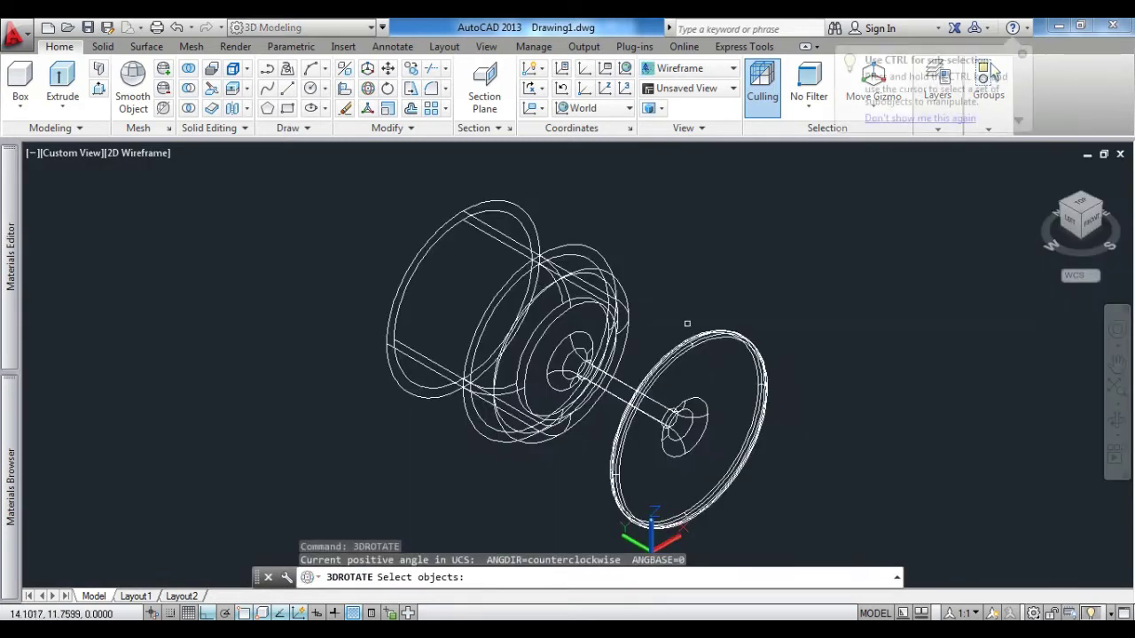
pyautogui.click(684, 340)
pyautogui.press('Return')
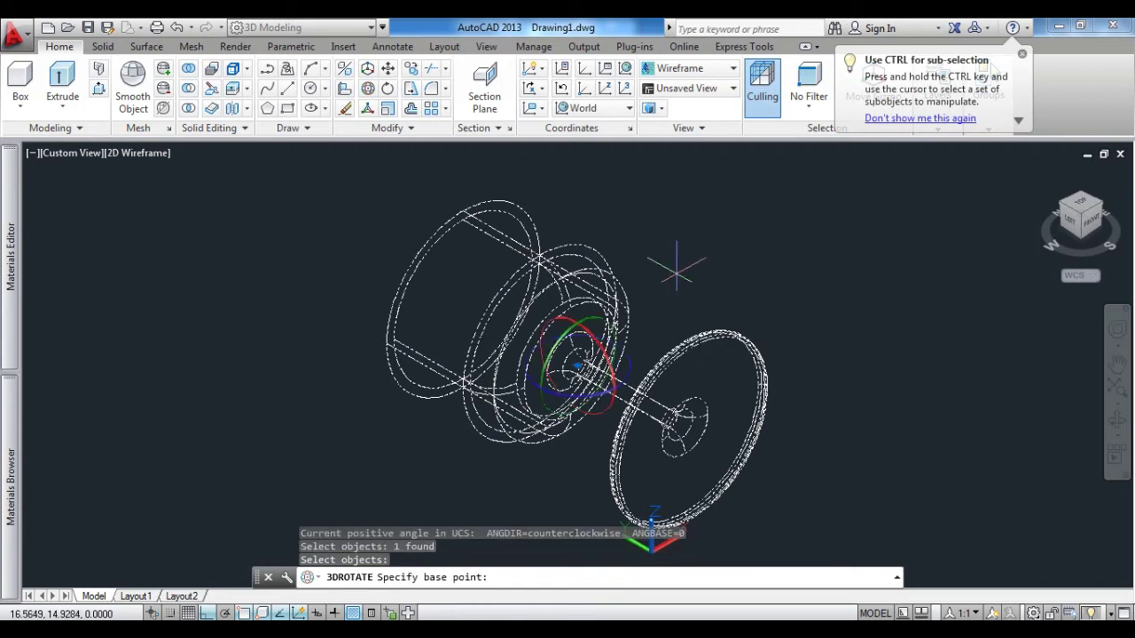
pyautogui.click(607, 355)
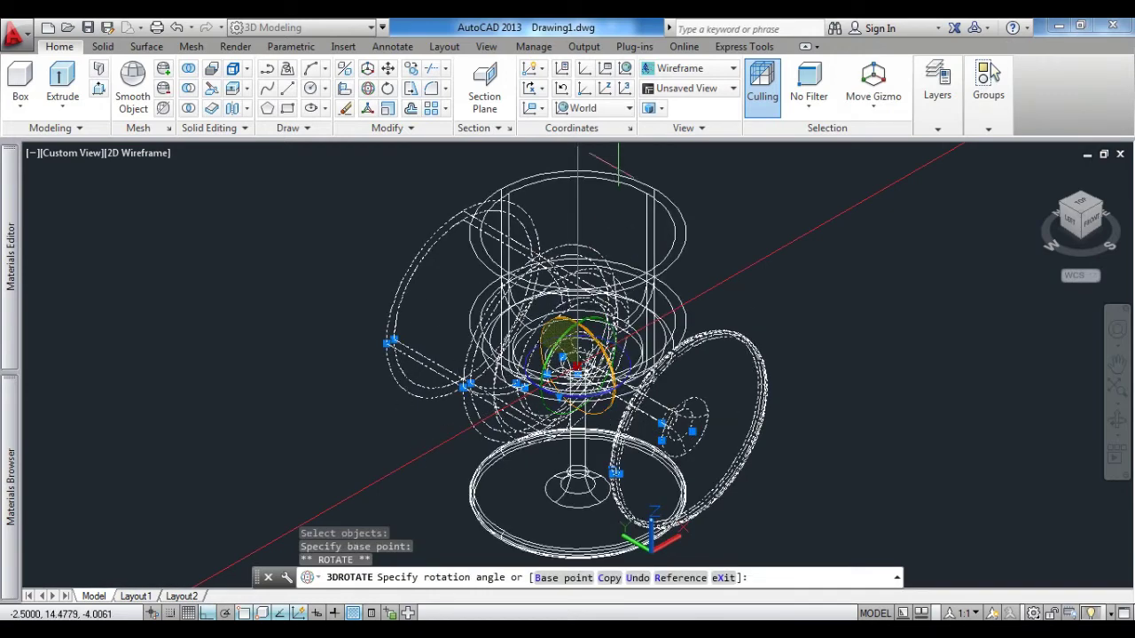
pyautogui.scroll(-4, 630, 195)
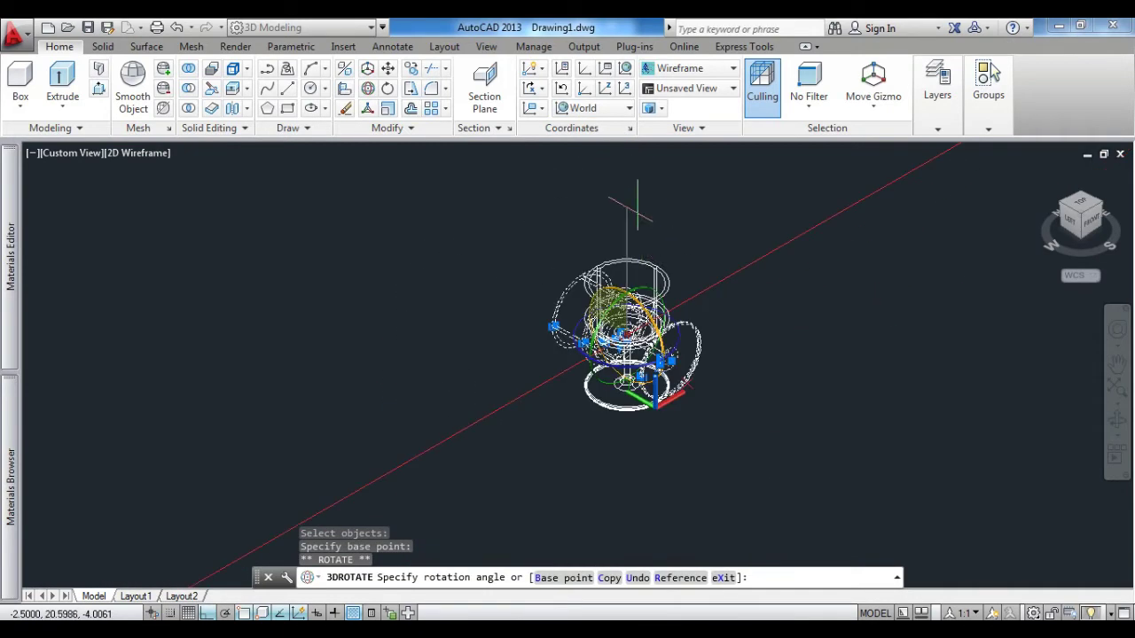
pyautogui.click(637, 204)
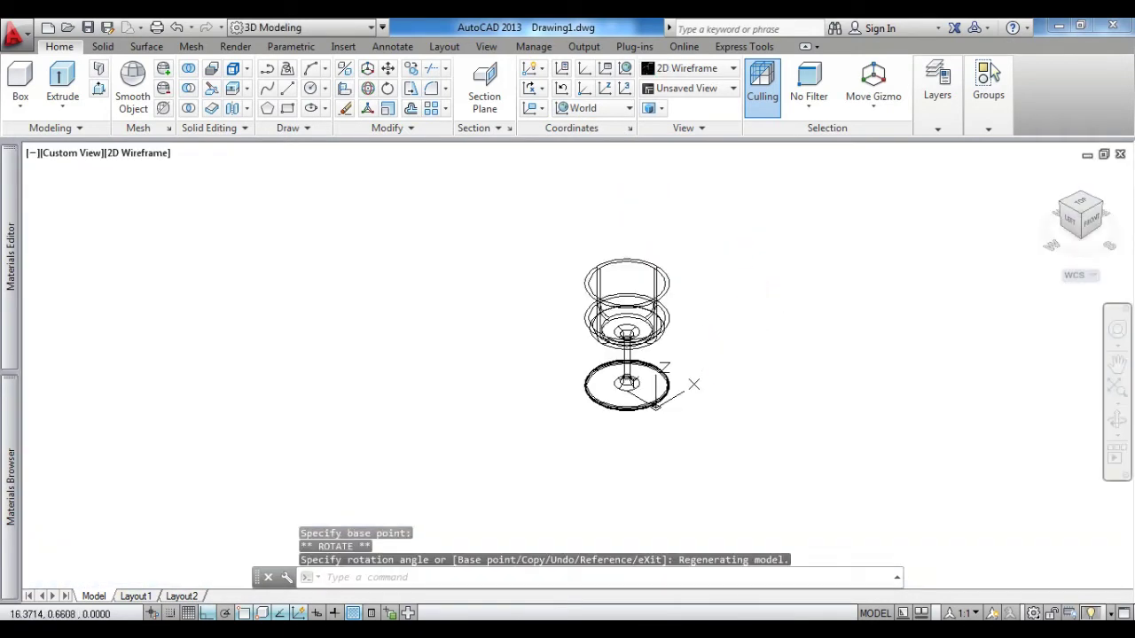
# View the glass from the front and start a line at the origin 0,0
pyautogui.click(1087, 225)
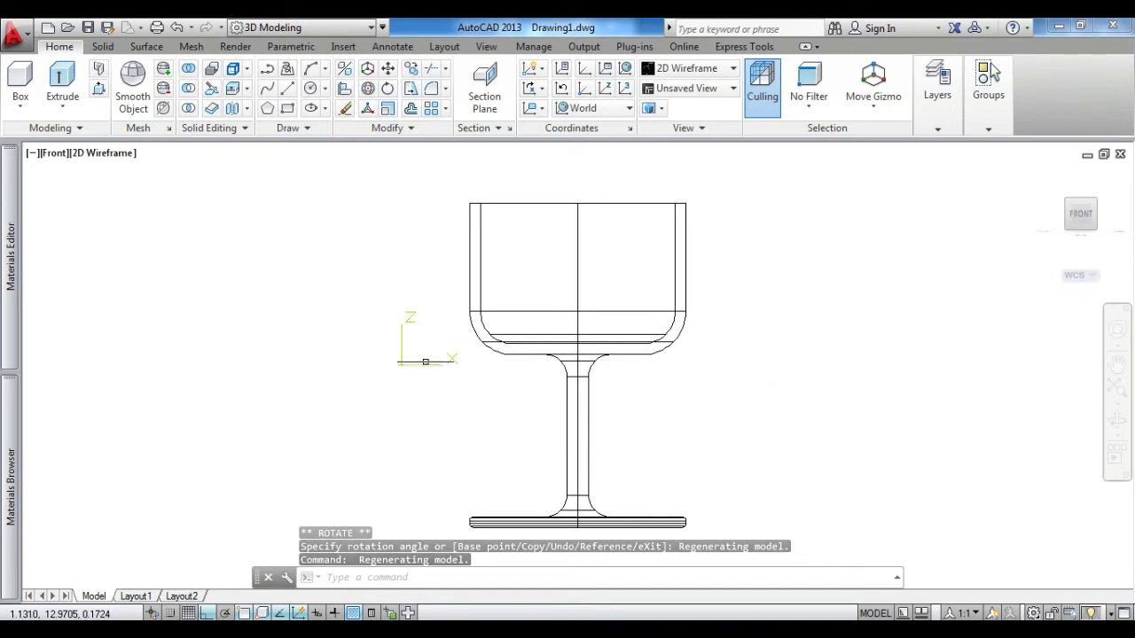
pyautogui.press('Escape')
pyautogui.press('Escape')
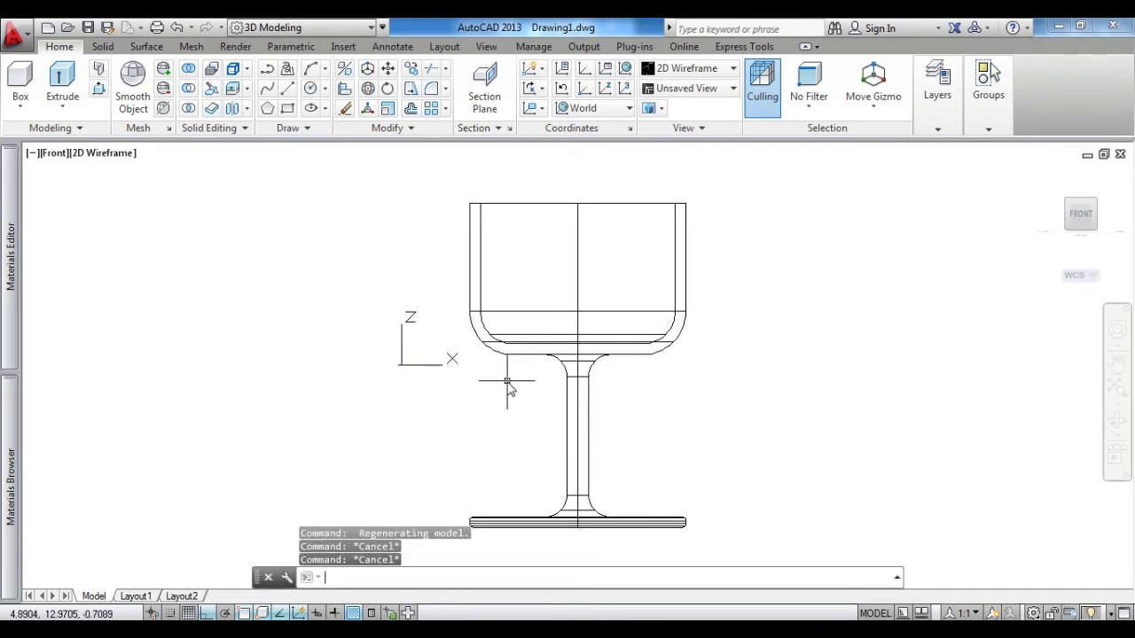
pyautogui.write('l')
pyautogui.press('Return')
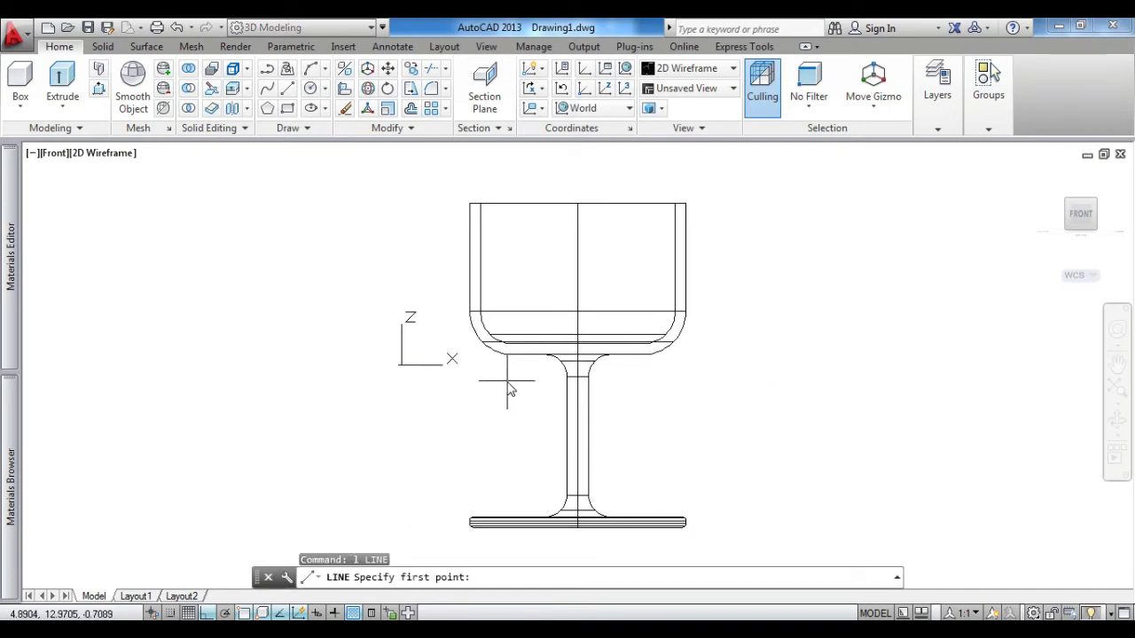
pyautogui.press('Return')
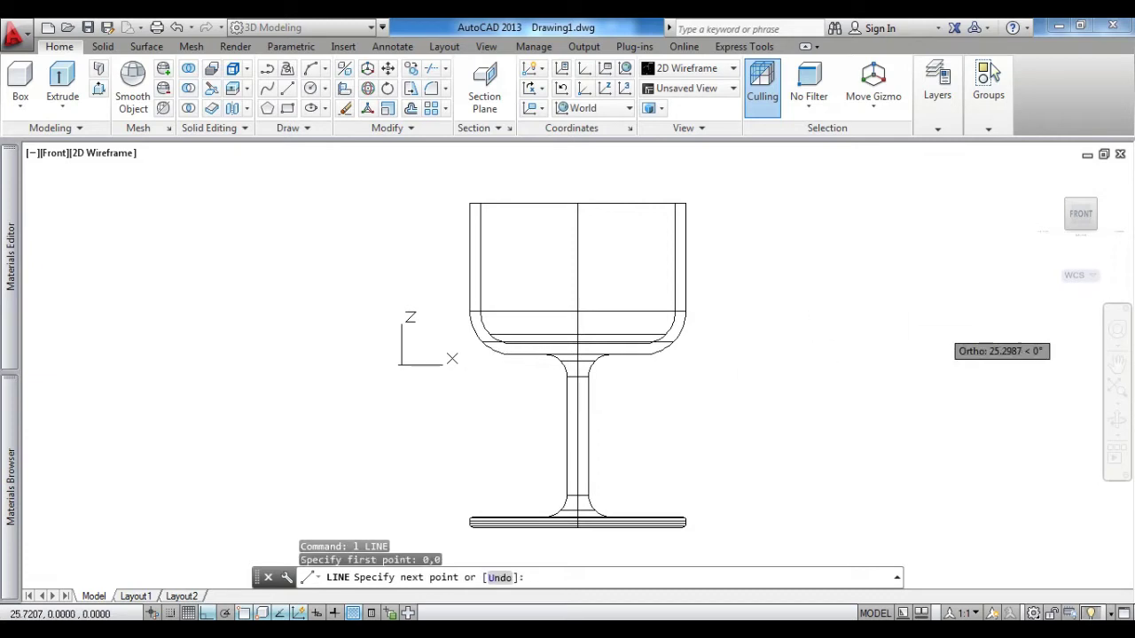
# Finish the line to the right, then orbit to inspect the glass in 3D
pyautogui.click(898, 364)
pyautogui.press('Return')
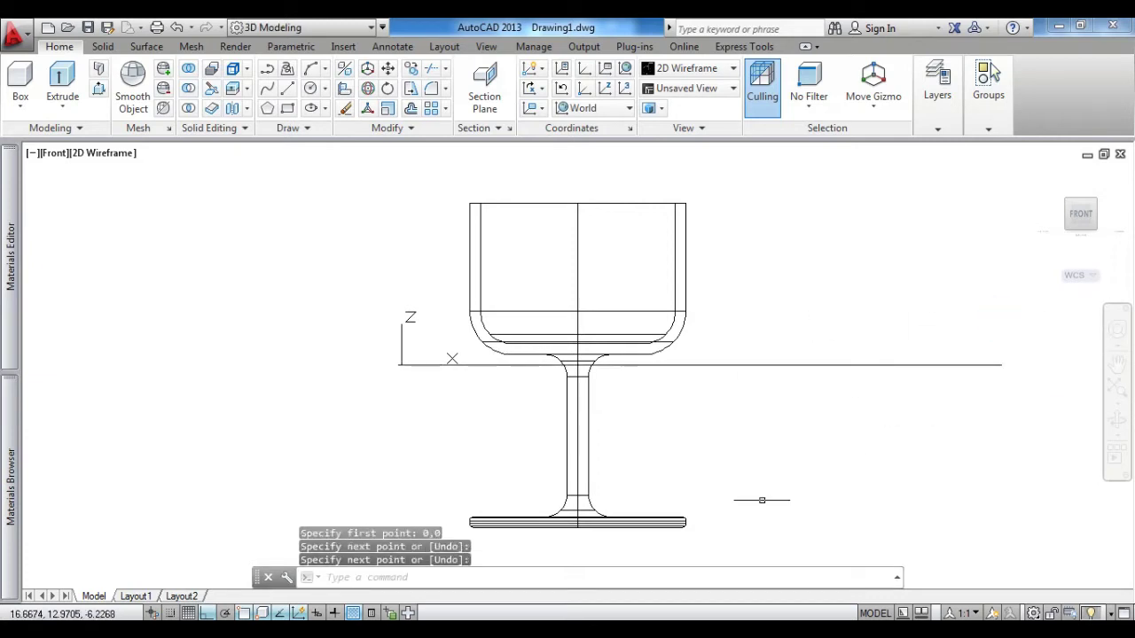
pyautogui.scroll(-3, 738, 470)
pyautogui.moveTo(740, 481)
pyautogui.keyDown('shift'); pyautogui.mouseDown(button='middle')
pyautogui.moveTo(756, 488)
pyautogui.moveTo(749, 508)
pyautogui.mouseUp(button='middle'); pyautogui.keyUp('shift')
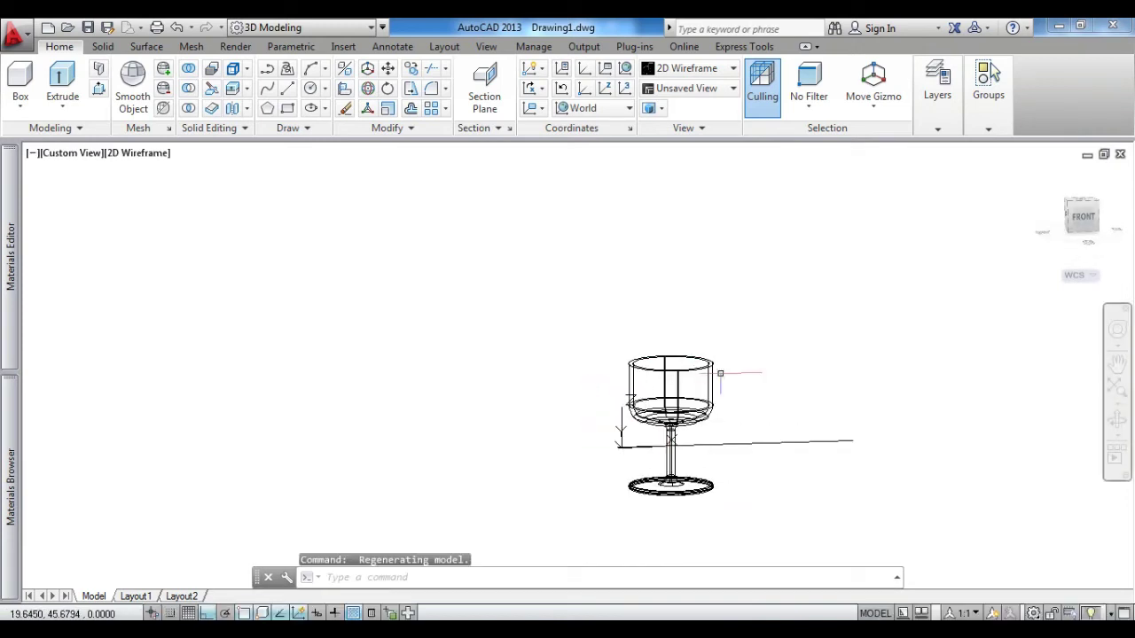
# Move the wine glass from its base centre to a new point on the right
pyautogui.write('m')
pyautogui.press('Return')
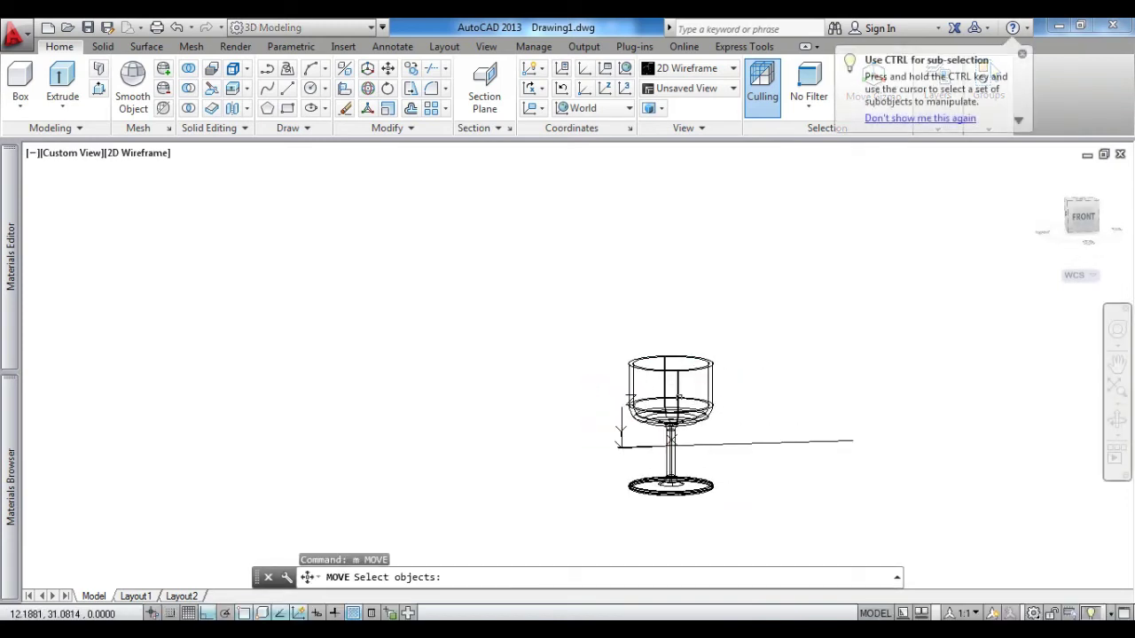
pyautogui.click(669, 390)
pyautogui.click(603, 354)
pyautogui.press('Return')
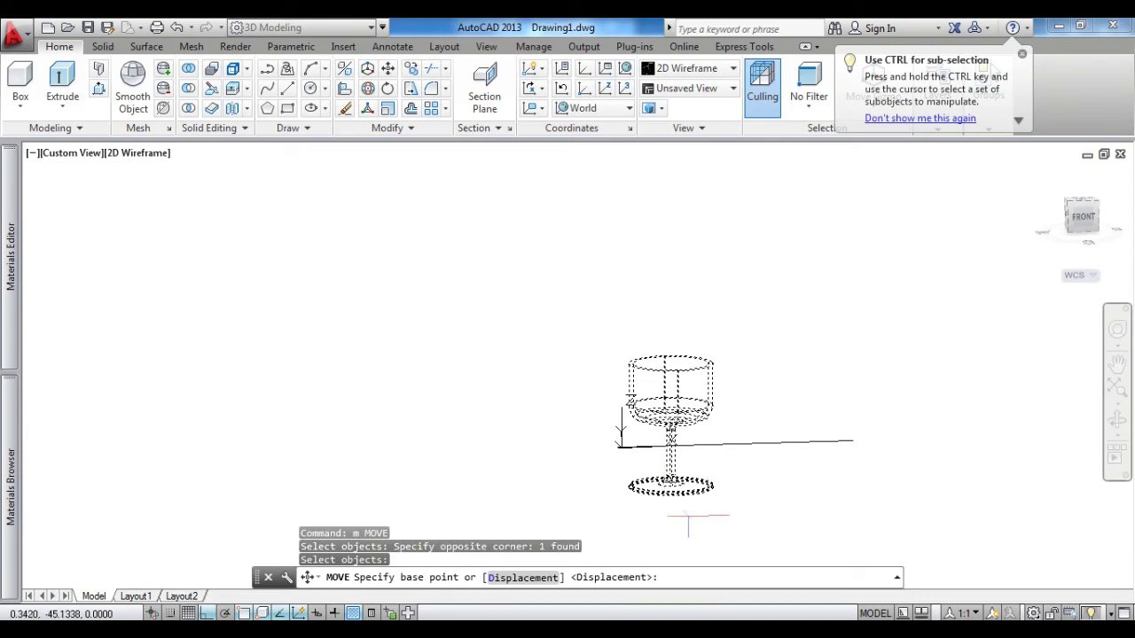
pyautogui.keyDown('shift'); pyautogui.moveTo(689, 505); pyautogui.dragTo(709, 461, button='middle'); pyautogui.keyUp('shift')
pyautogui.scroll(5, 709, 461)
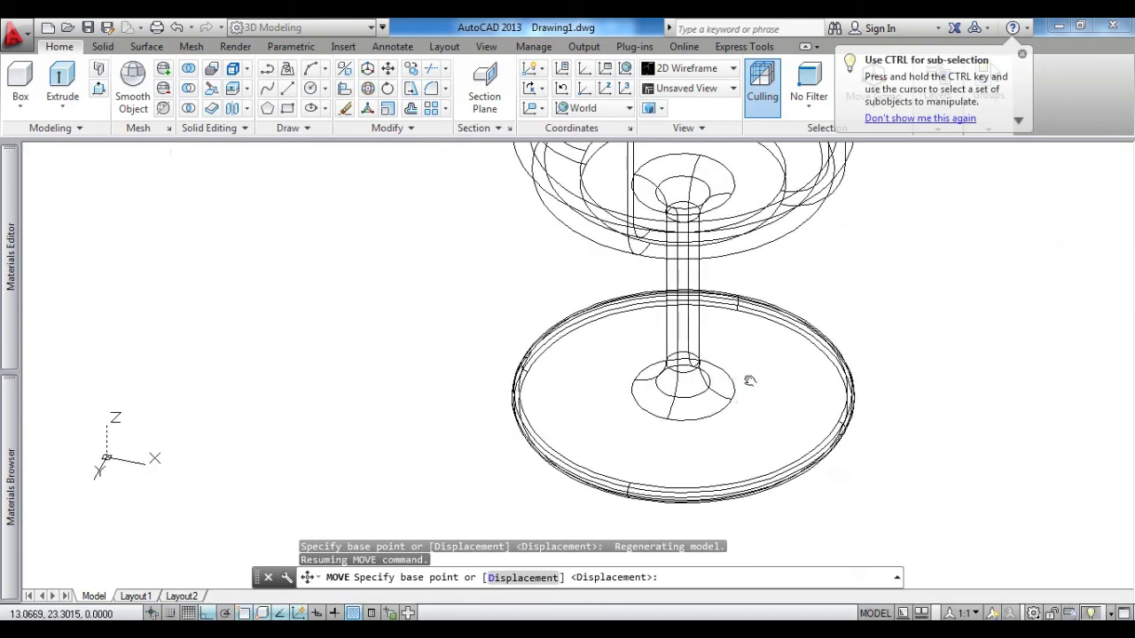
pyautogui.moveTo(747, 380)
pyautogui.keyDown('shift'); pyautogui.mouseDown(button='middle')
pyautogui.moveTo(744, 440)
pyautogui.moveTo(716, 446)
pyautogui.mouseUp(button='middle'); pyautogui.keyUp('shift')
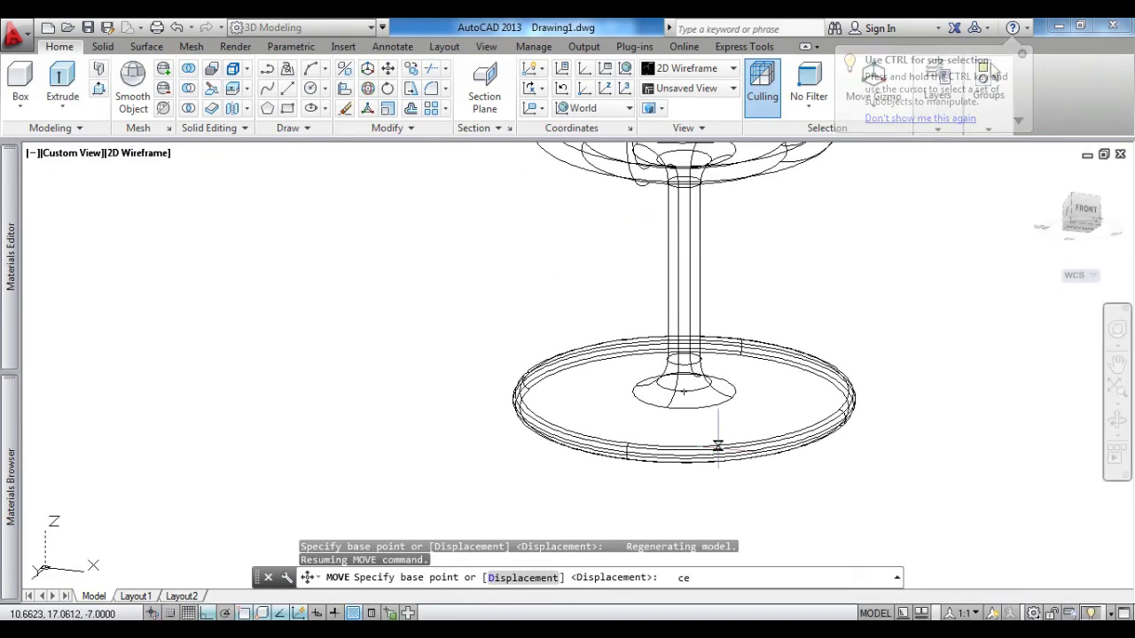
pyautogui.write('n')
pyautogui.press('Return')
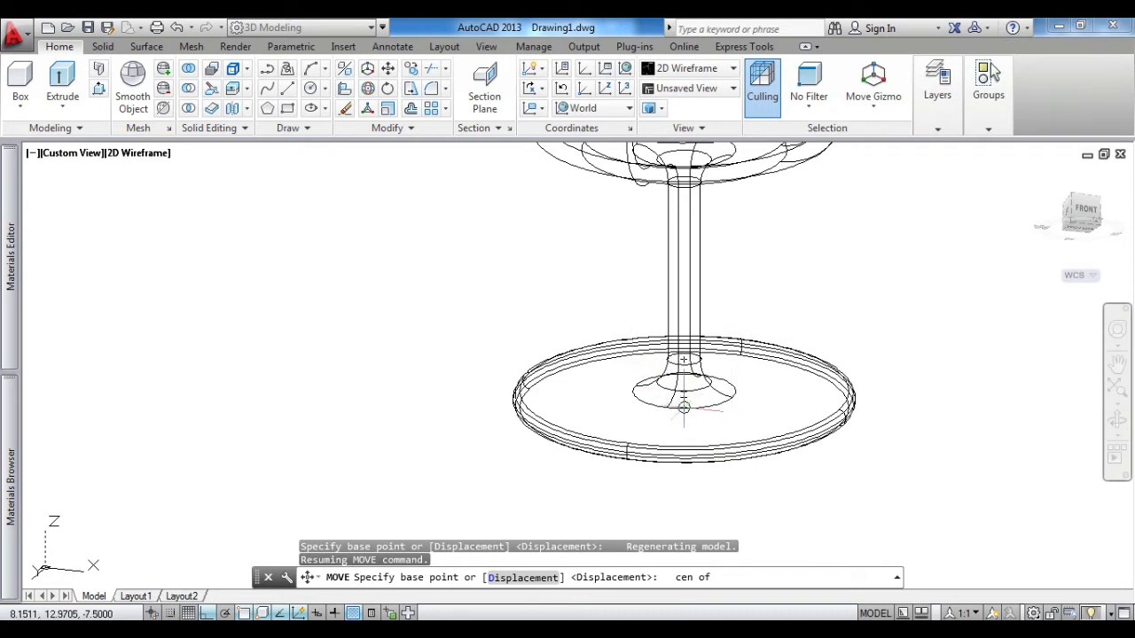
pyautogui.click(684, 407)
pyautogui.scroll(-5, 707, 410)
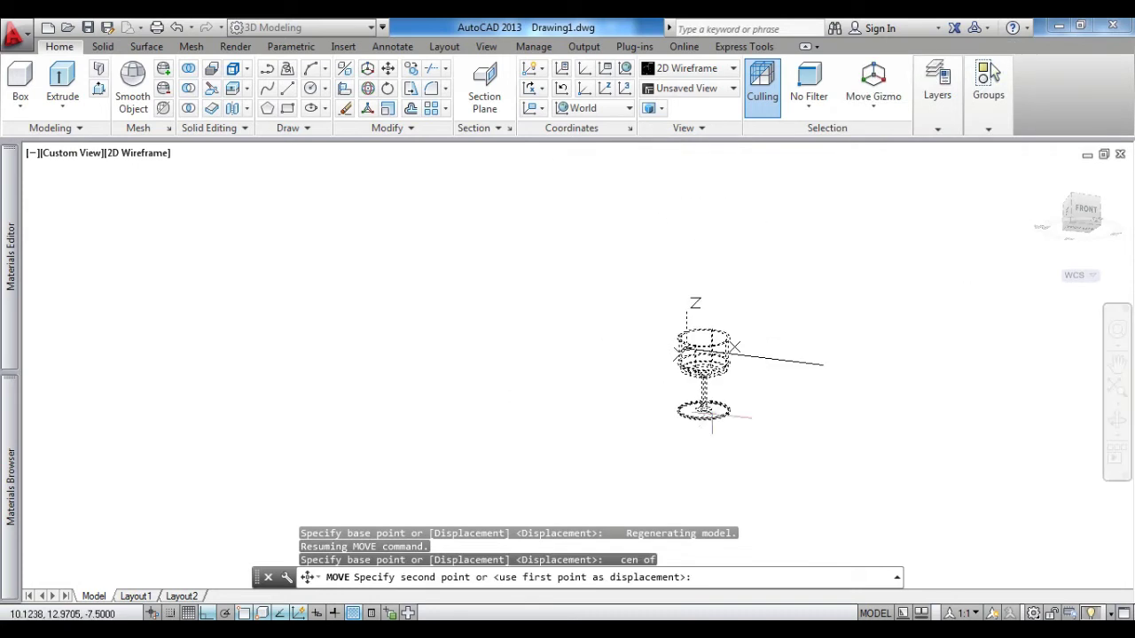
pyautogui.click(820, 363)
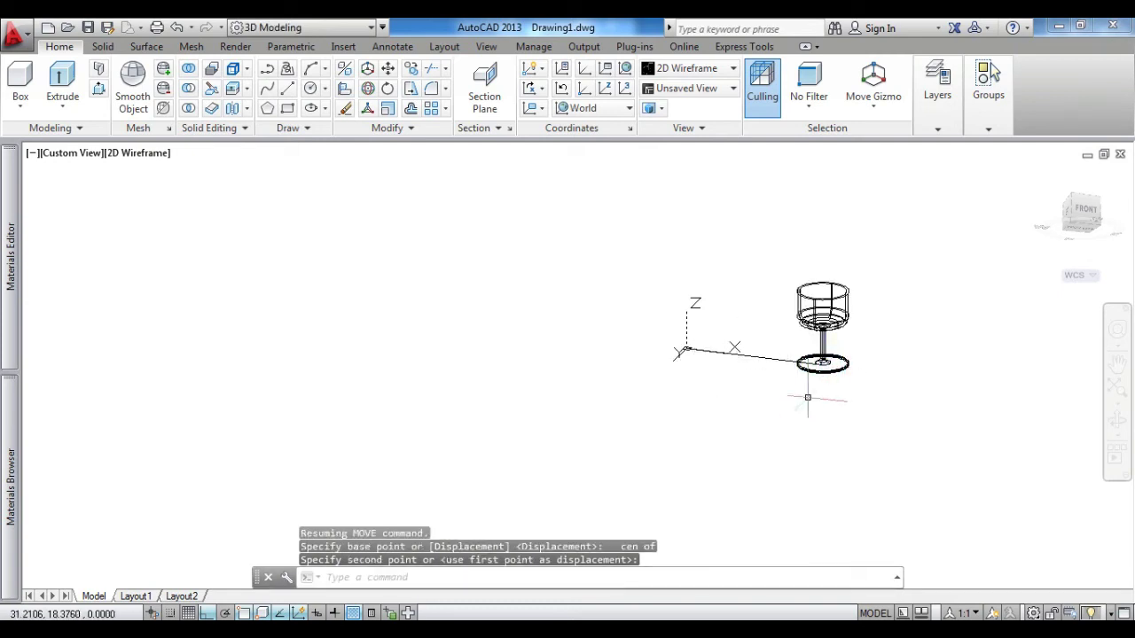
# Erase the leftover line running from the origin to the glass
pyautogui.keyDown('shift'); pyautogui.moveTo(801, 398); pyautogui.dragTo(748, 458, button='middle'); pyautogui.keyUp('shift')
pyautogui.write('e')
pyautogui.press('Return')
pyautogui.moveTo(657, 354); pyautogui.dragTo(789, 410)
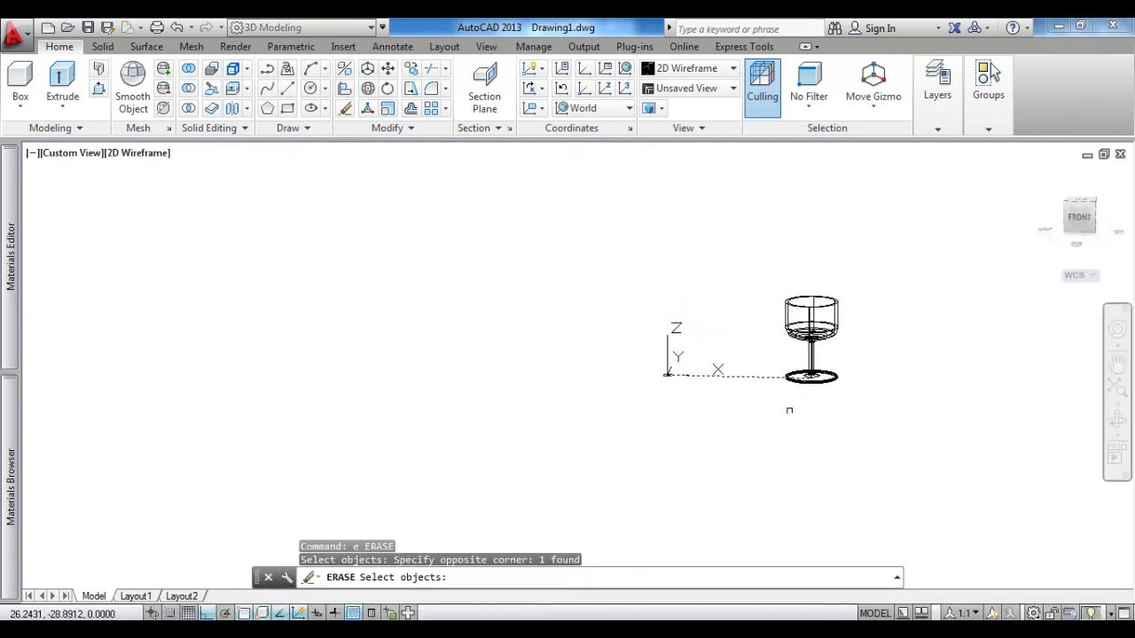
pyautogui.press('Return')
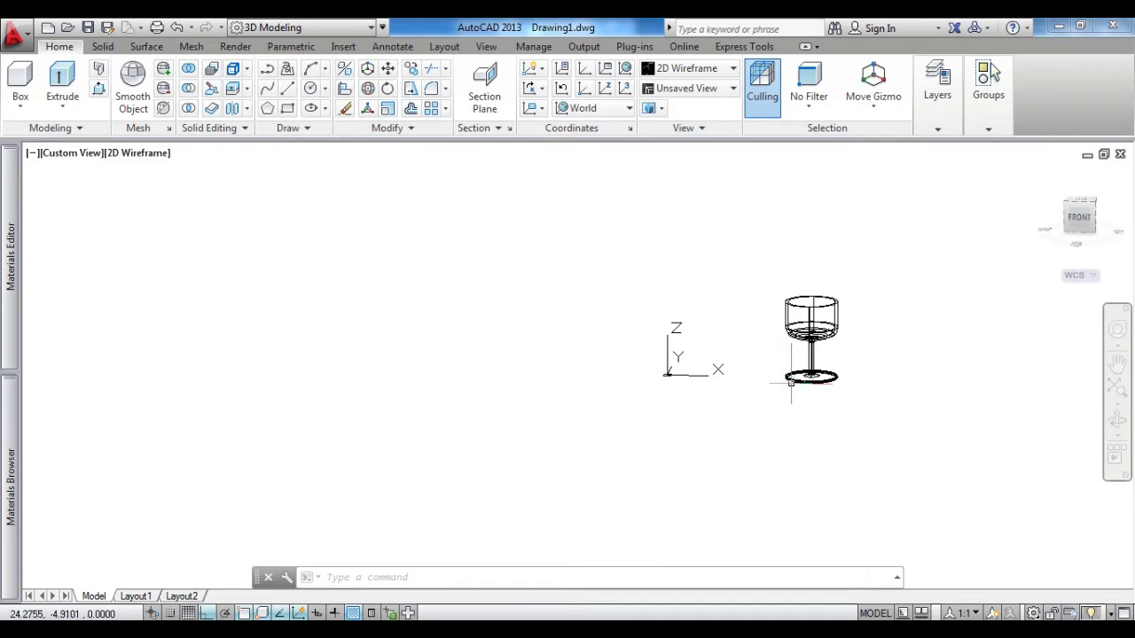
# Switch the viewport from wireframe to the Realistic visual style via the VS command
pyautogui.scroll(-2, 764, 388)
pyautogui.scroll(1, 763, 388)
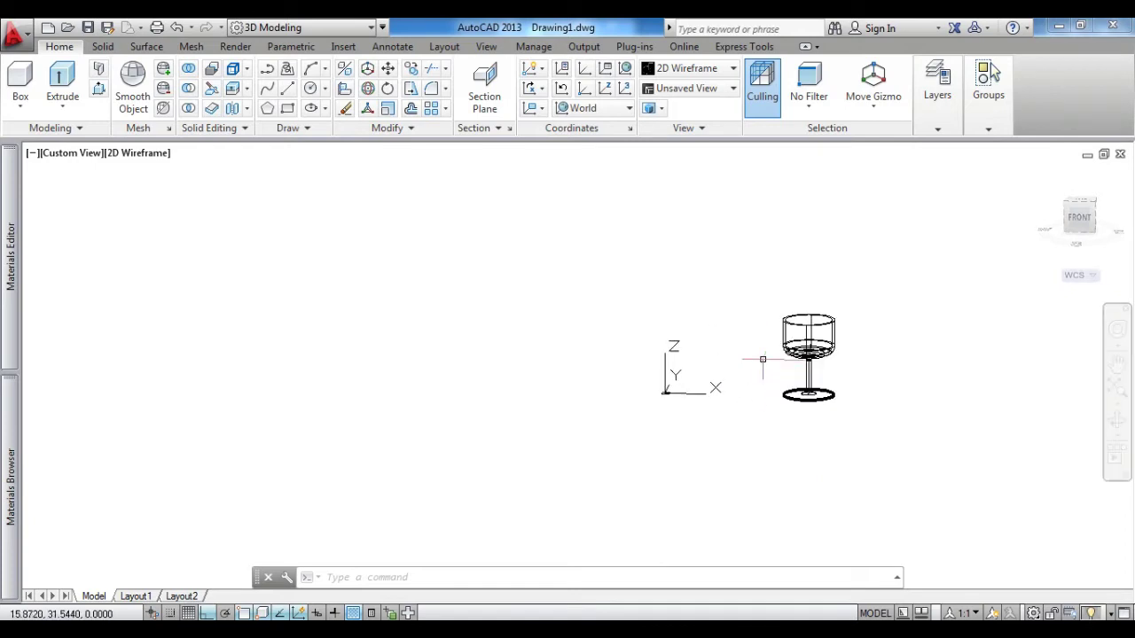
pyautogui.scroll(1, 758, 359)
pyautogui.scroll(1, 761, 370)
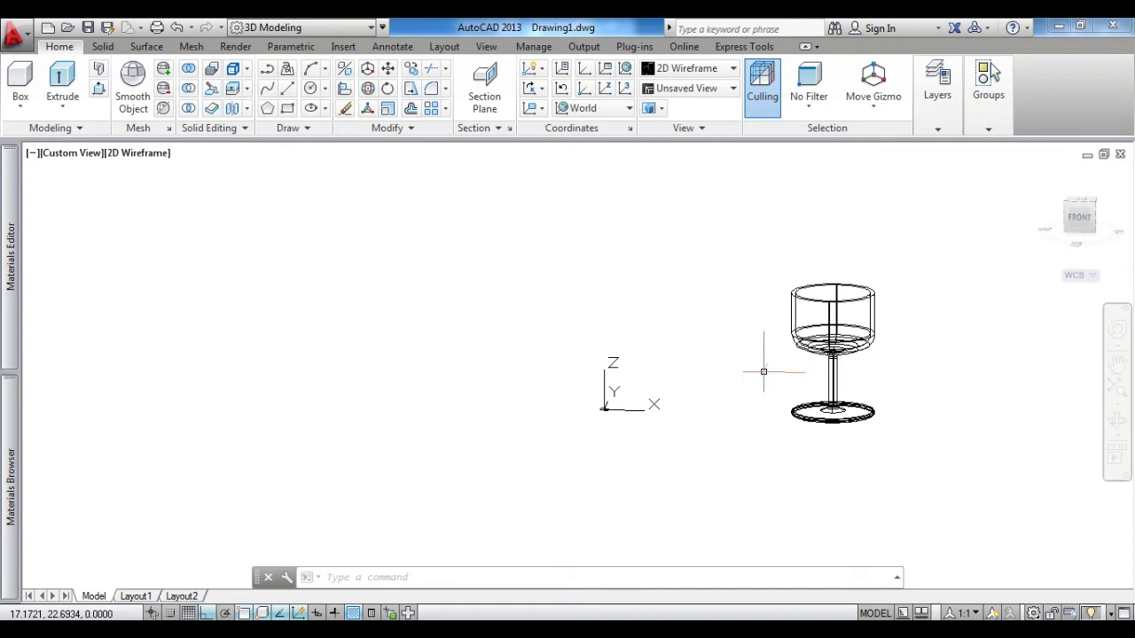
pyautogui.click(140, 154)
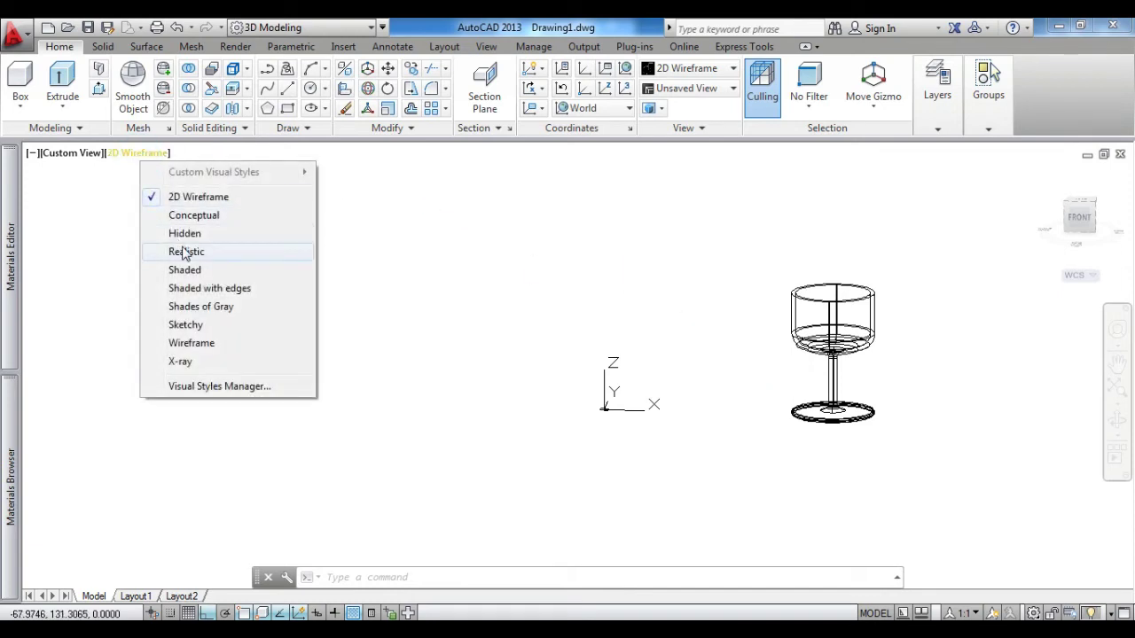
pyautogui.click(749, 458)
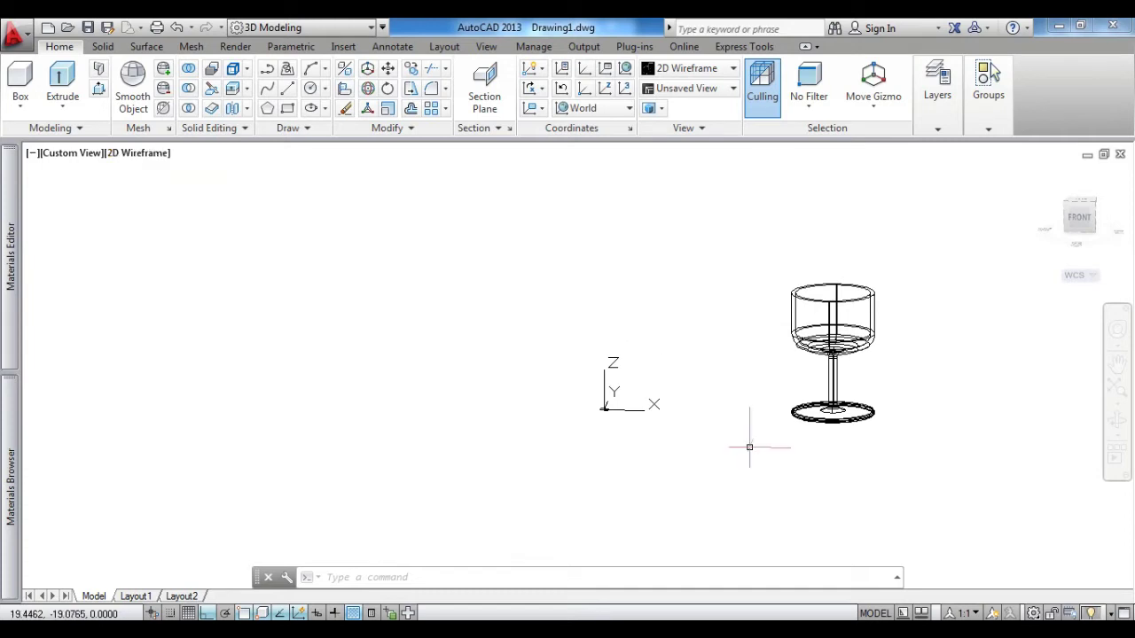
pyautogui.write('vs')
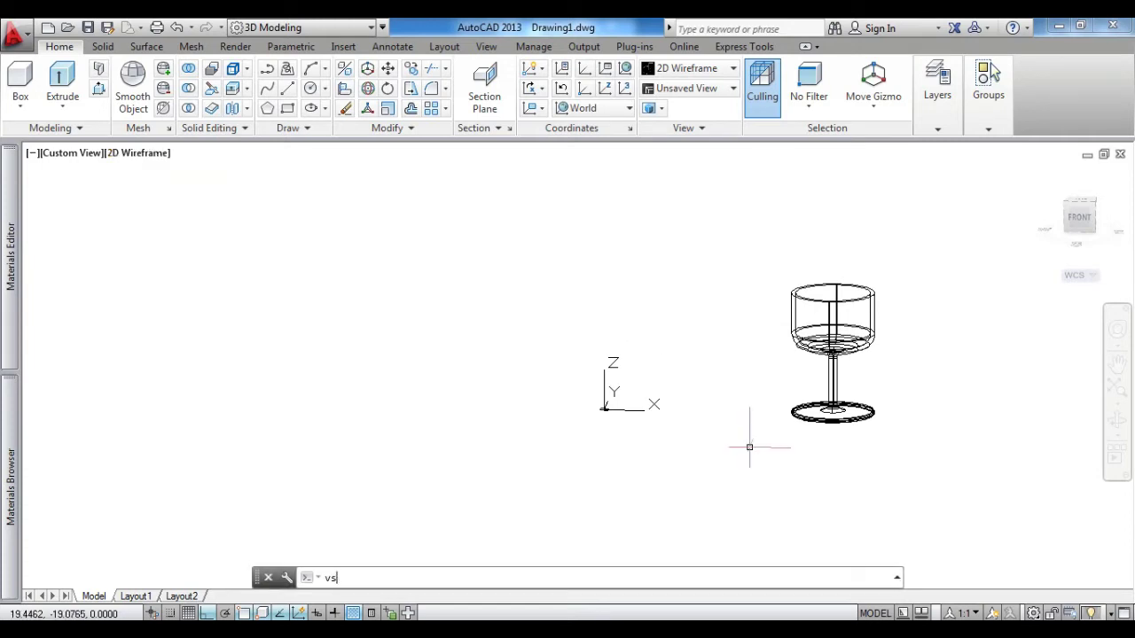
pyautogui.press('Return')
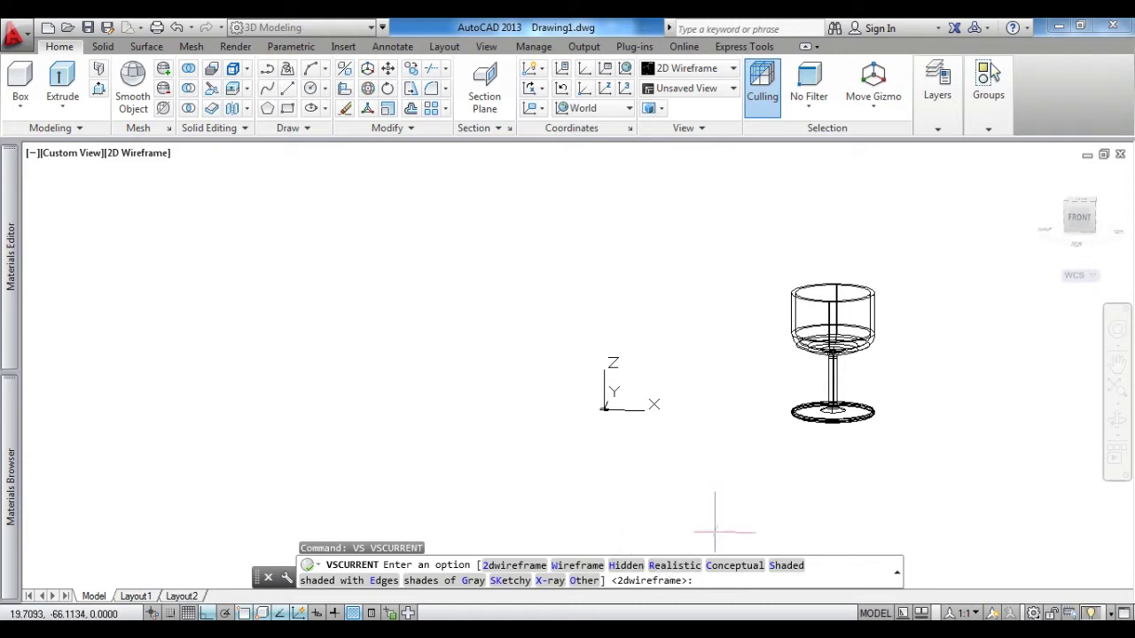
pyautogui.write('r')
pyautogui.press('Return')
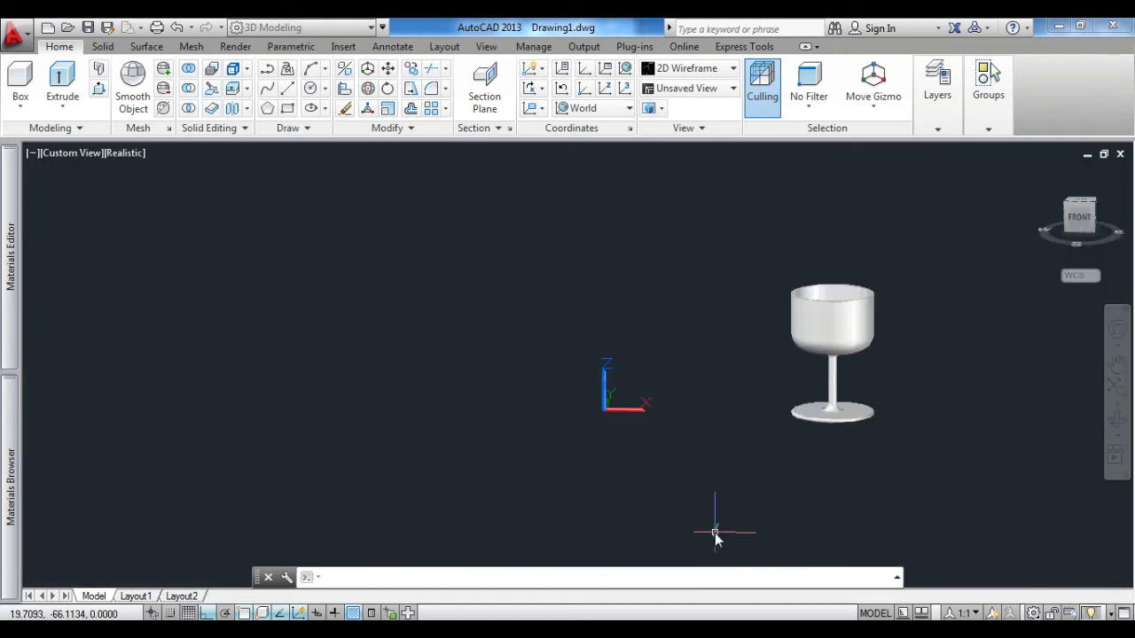
# Drag the Clear - Blue glass material from the Autodesk Library onto the wine glass
pyautogui.moveTo(780, 448)
pyautogui.mouseDown(button='middle')
pyautogui.moveTo(665, 459)
pyautogui.moveTo(753, 491)
pyautogui.mouseUp(button='middle')
pyautogui.scroll(4, 702, 352)
pyautogui.moveTo(702, 352); pyautogui.dragTo(679, 405, button='middle')
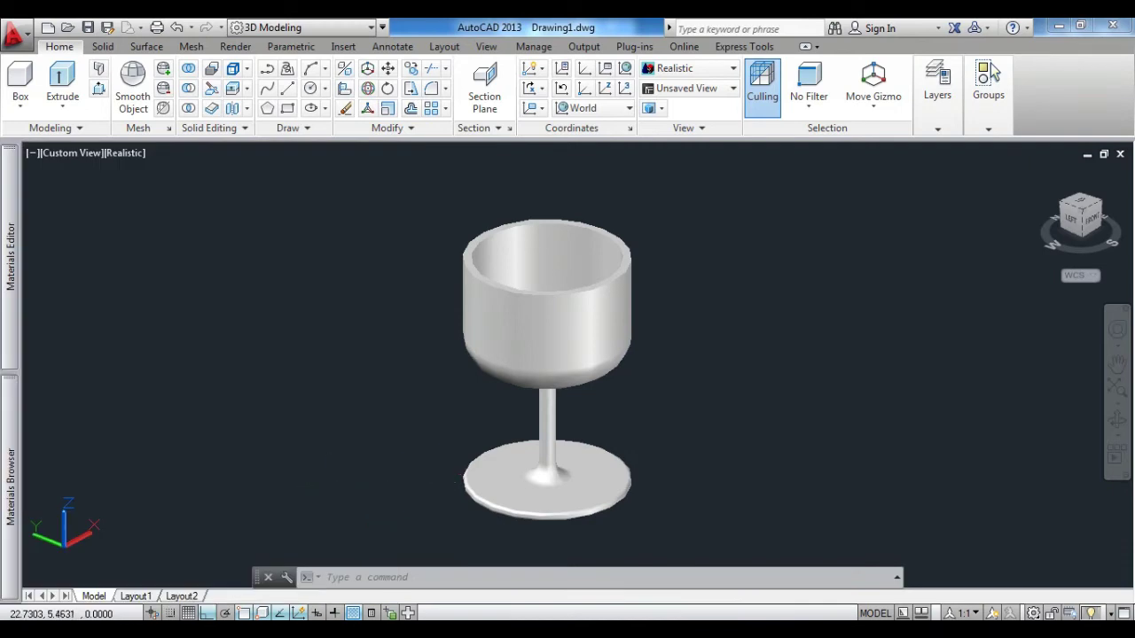
pyautogui.moveTo(10, 485)
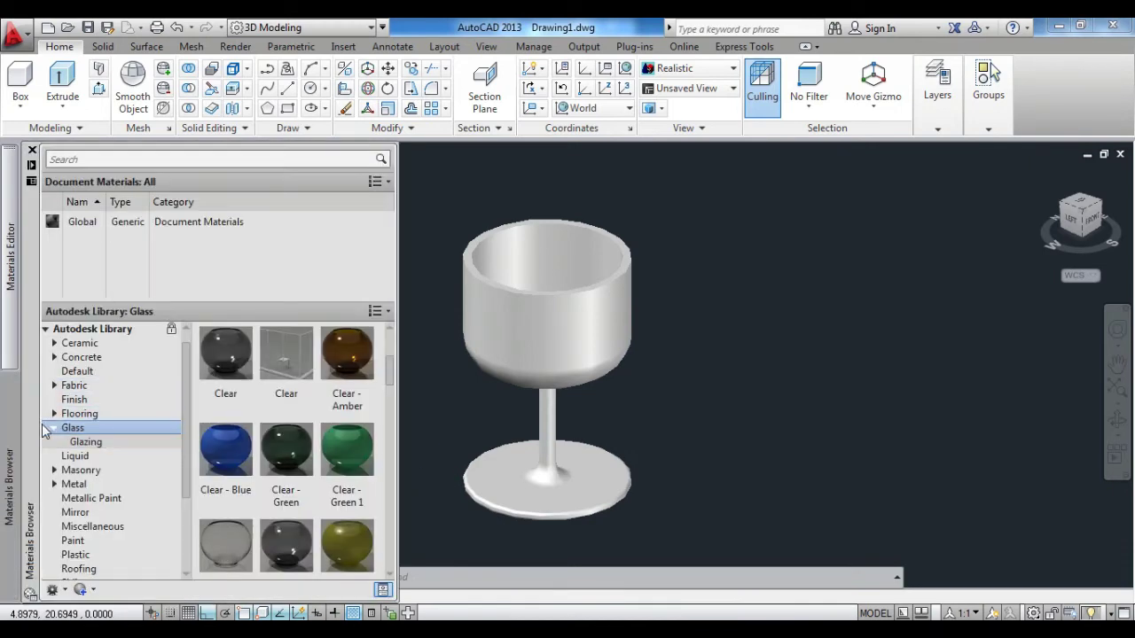
pyautogui.moveTo(225, 461)
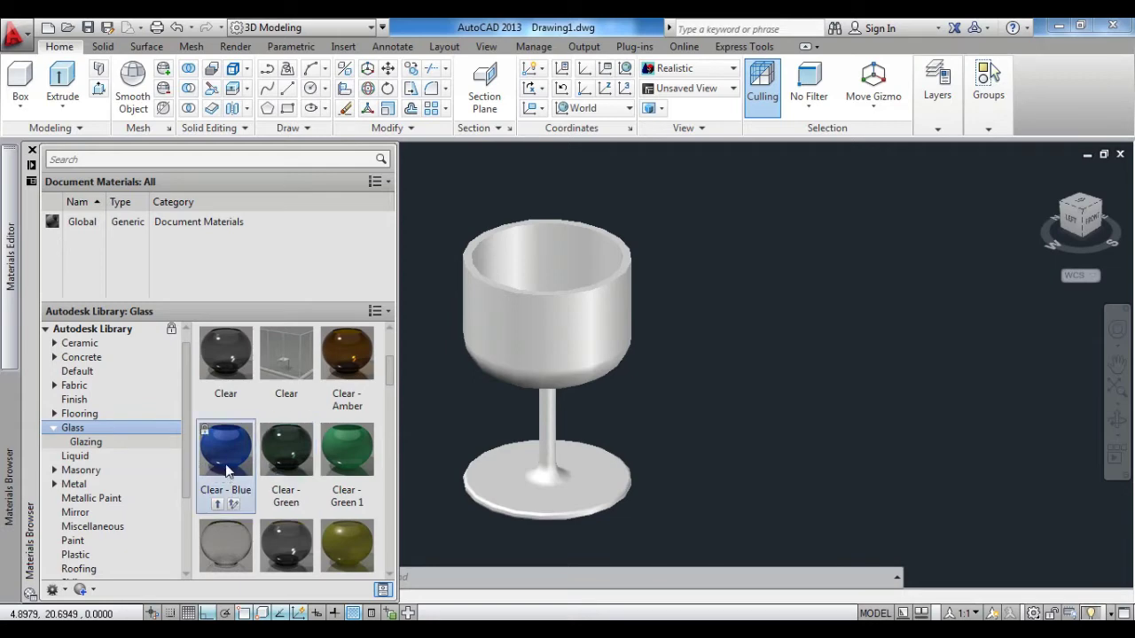
pyautogui.moveTo(226, 469); pyautogui.dragTo(524, 334)
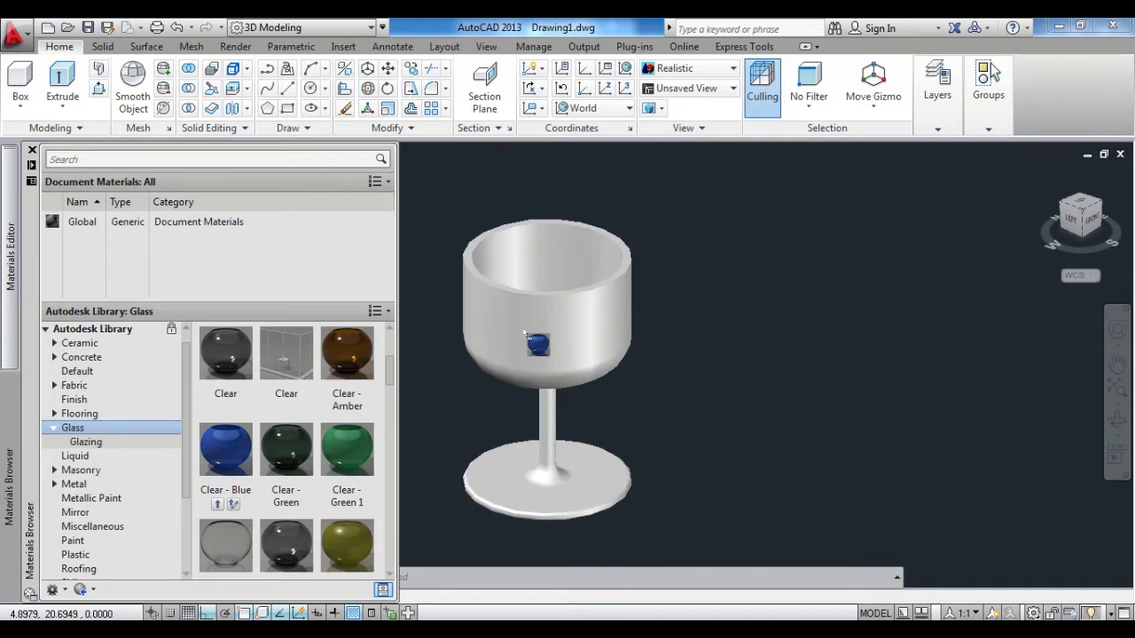
pyautogui.moveTo(524, 334); pyautogui.dragTo(522, 325)
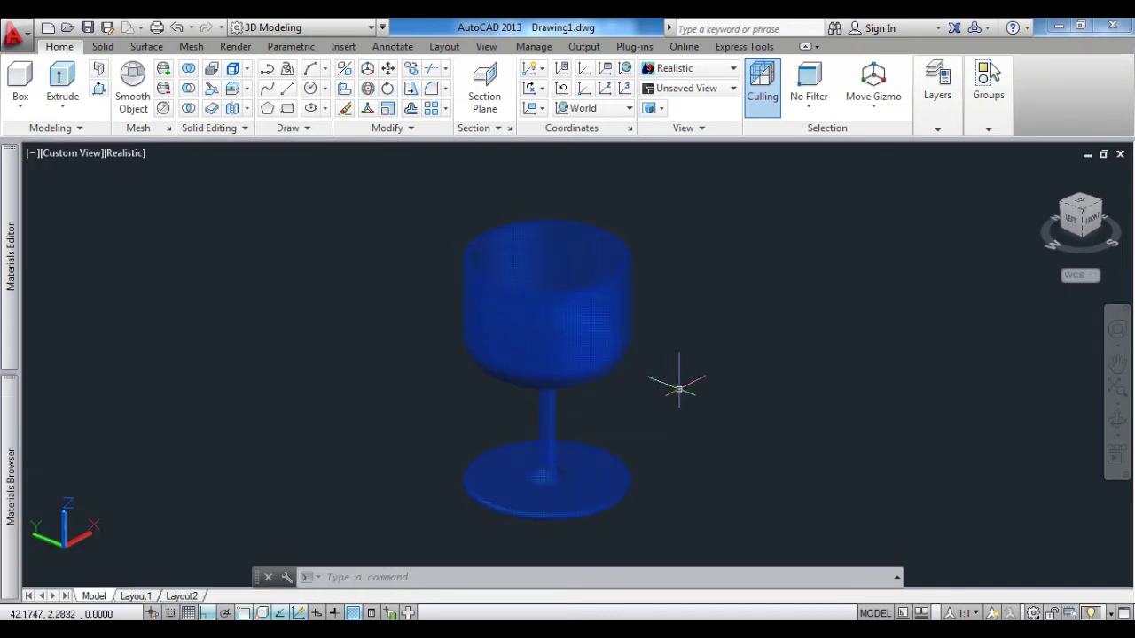
pyautogui.click(1090, 210)
pyautogui.scroll(-5, 860, 281)
# Draw a first planar surface around the glass in the top view
pyautogui.moveTo(831, 371); pyautogui.dragTo(750, 416, button='middle')
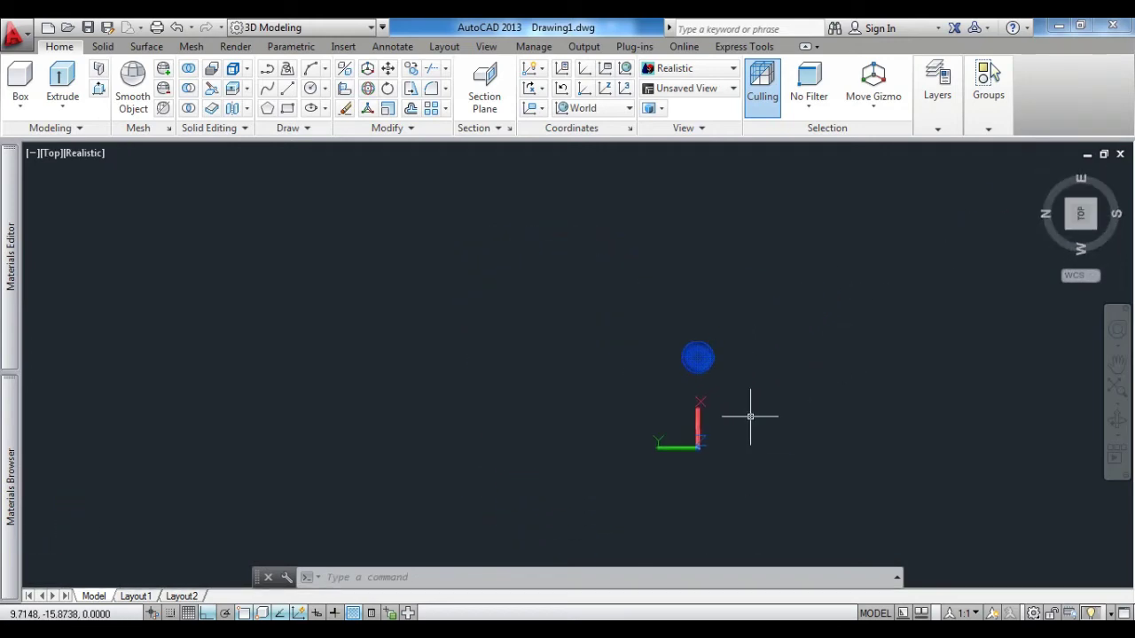
pyautogui.write('plan')
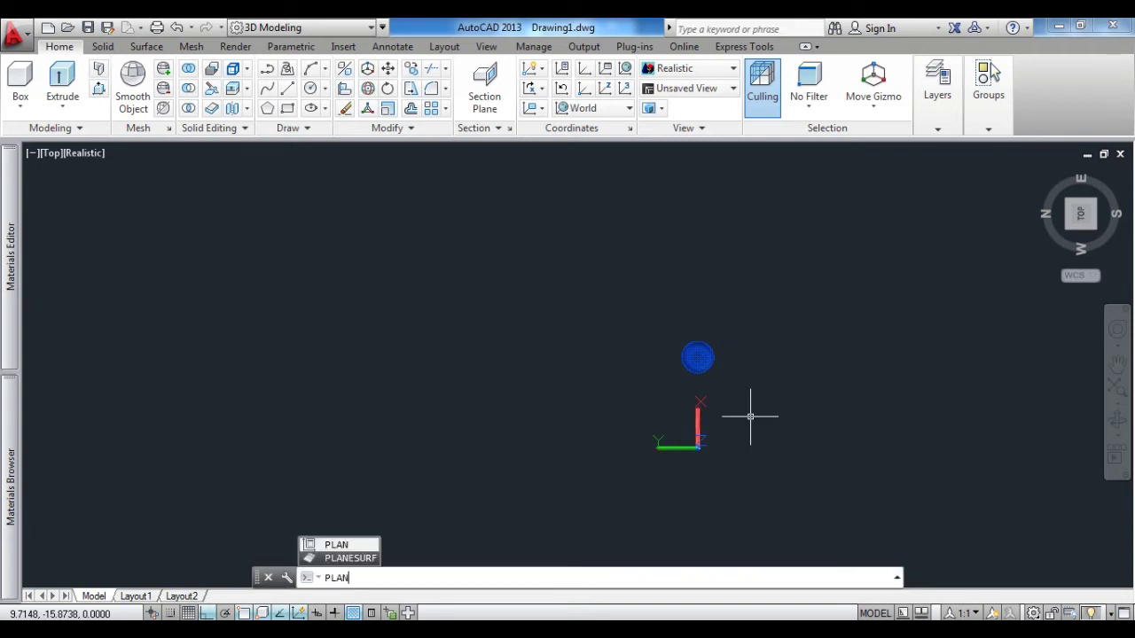
pyautogui.write('e')
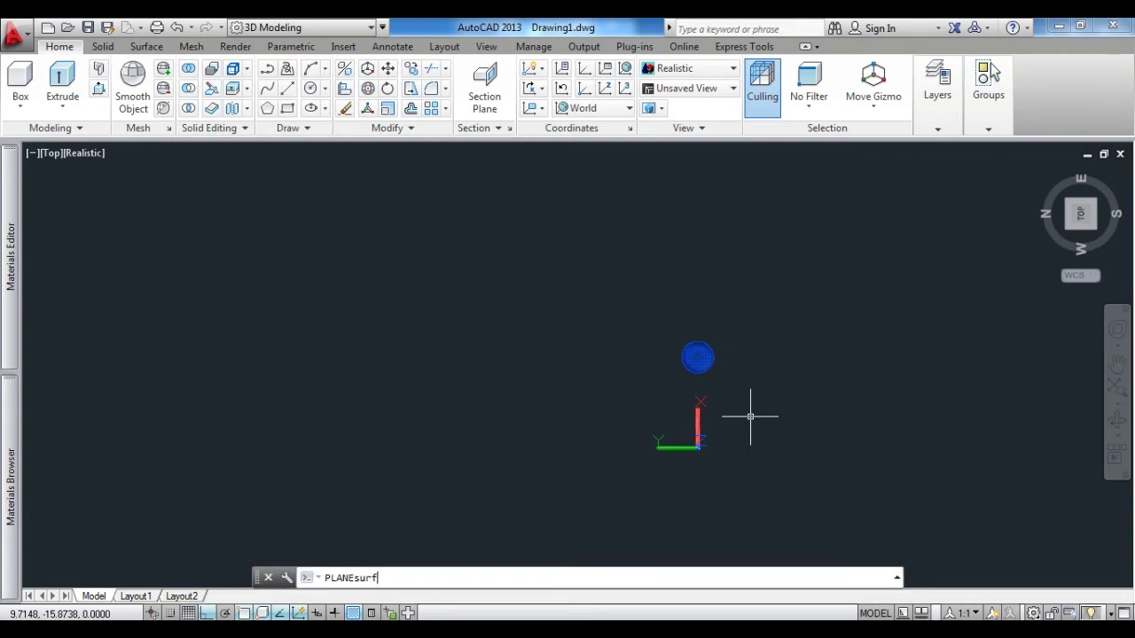
pyautogui.press('Return')
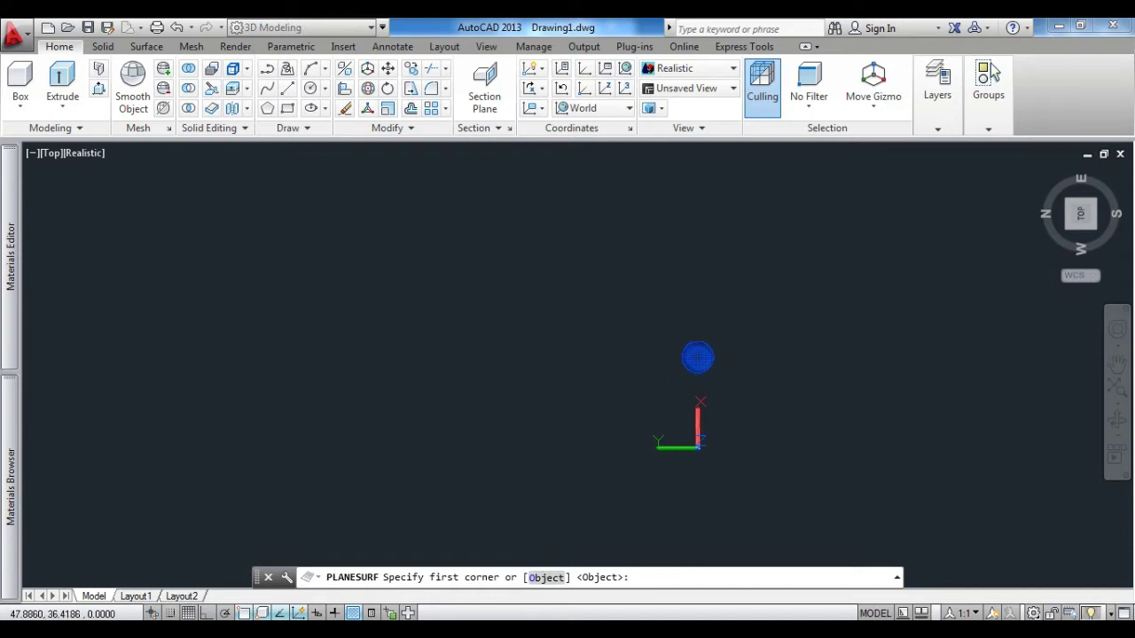
pyautogui.click(506, 231)
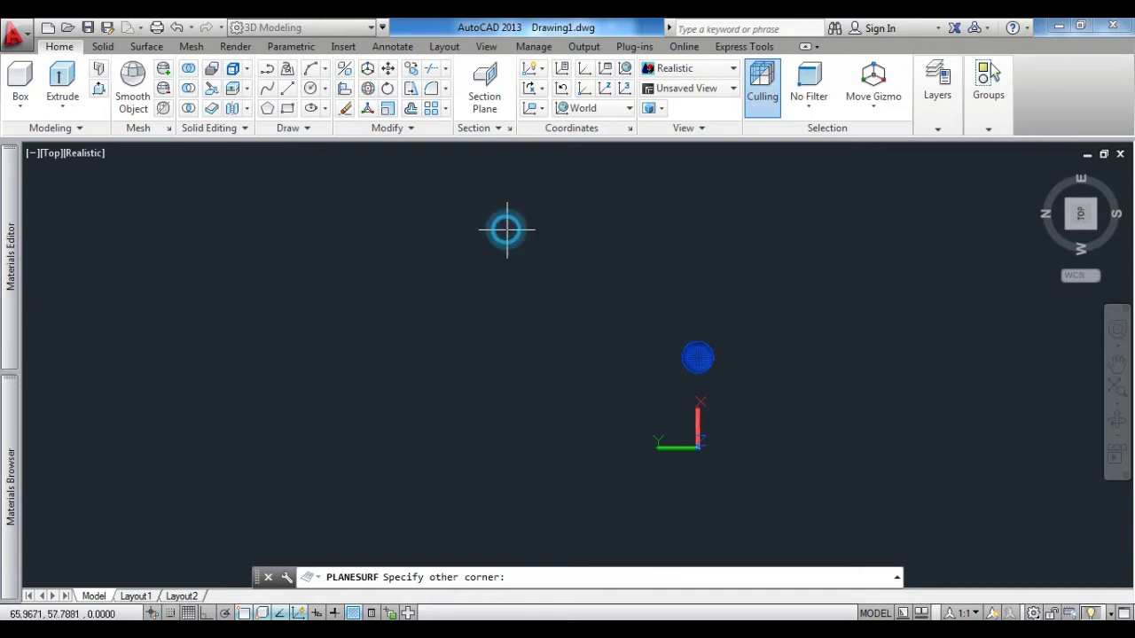
pyautogui.click(922, 514)
# Tilt the view to check the plane, then erase that first plane
pyautogui.moveTo(701, 488)
pyautogui.keyDown('shift'); pyautogui.mouseDown(button='middle')
pyautogui.moveTo(719, 370)
pyautogui.moveTo(758, 426)
pyautogui.mouseUp(button='middle'); pyautogui.keyUp('shift')
pyautogui.scroll(3, 727, 354)
pyautogui.scroll(2, 740, 343)
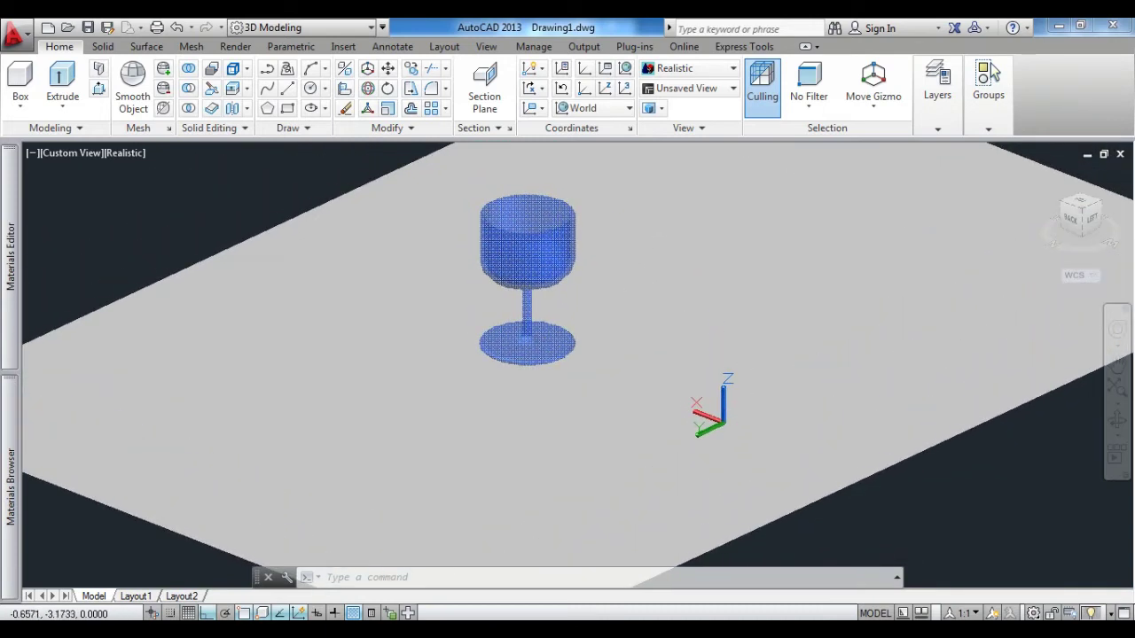
pyautogui.scroll(2, 727, 390)
pyautogui.moveTo(725, 384); pyautogui.dragTo(817, 446, button='middle')
pyautogui.scroll(-5, 818, 446)
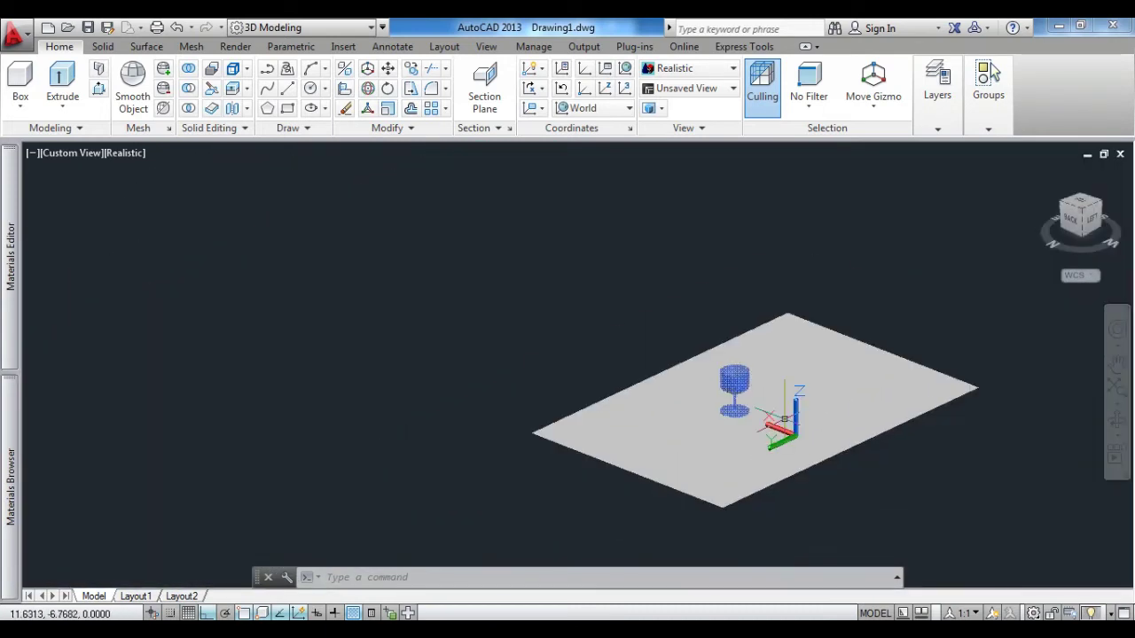
pyautogui.write('e')
pyautogui.press('Return')
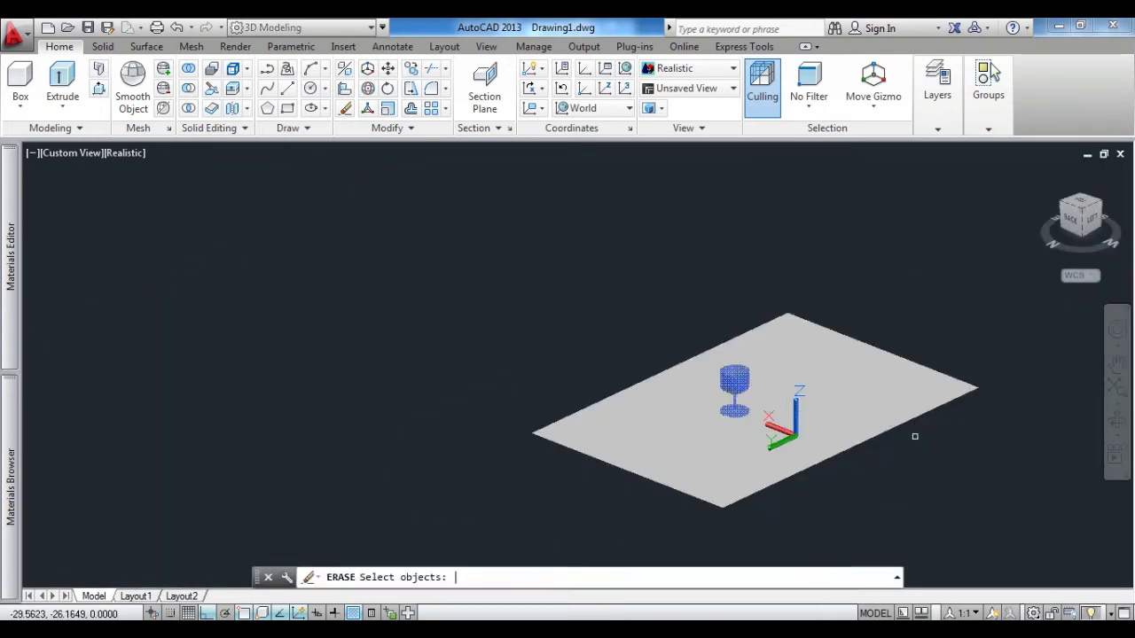
pyautogui.click(961, 431)
pyautogui.click(909, 374)
pyautogui.press('Return')
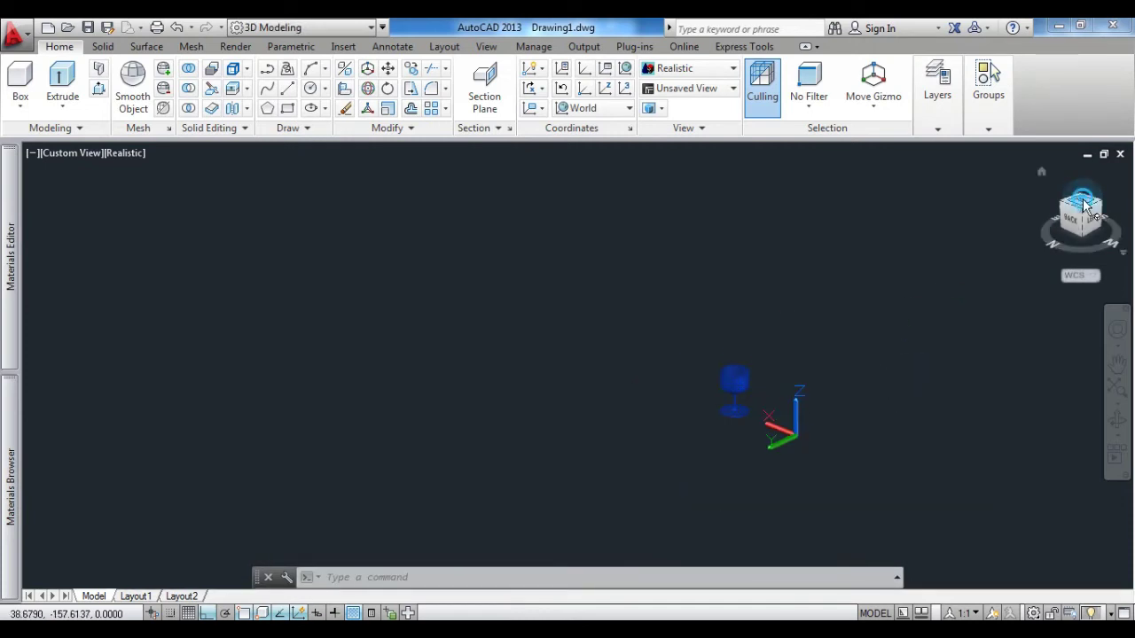
# Redraw the floor with PLANESURF from the top view, corner to corner under the glass
pyautogui.click(1079, 200)
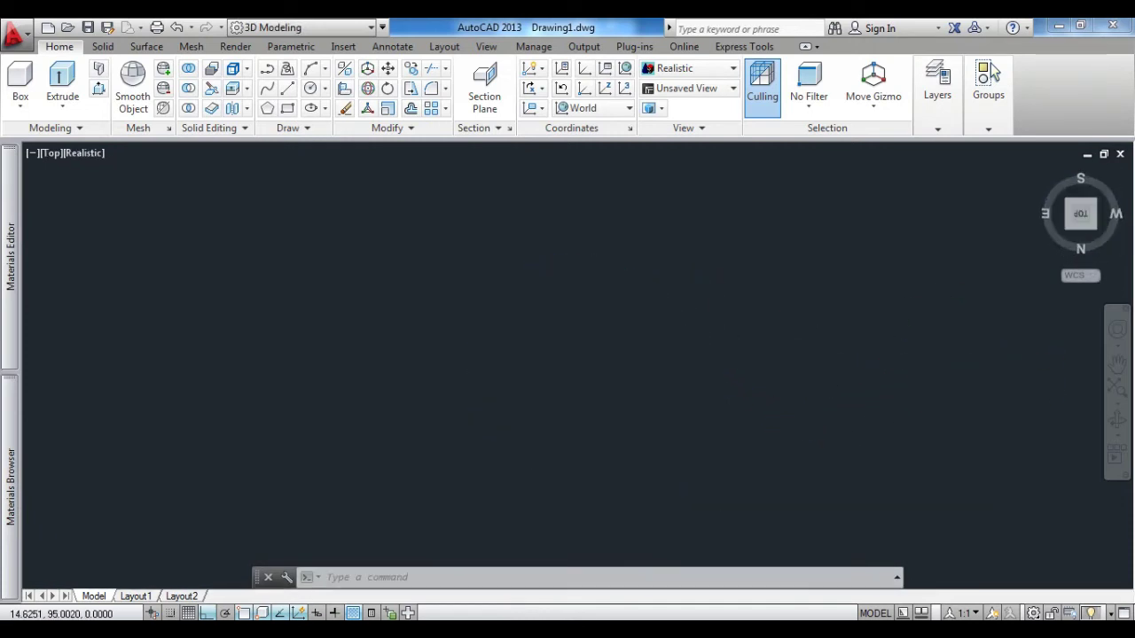
pyautogui.scroll(-6, 719, 340)
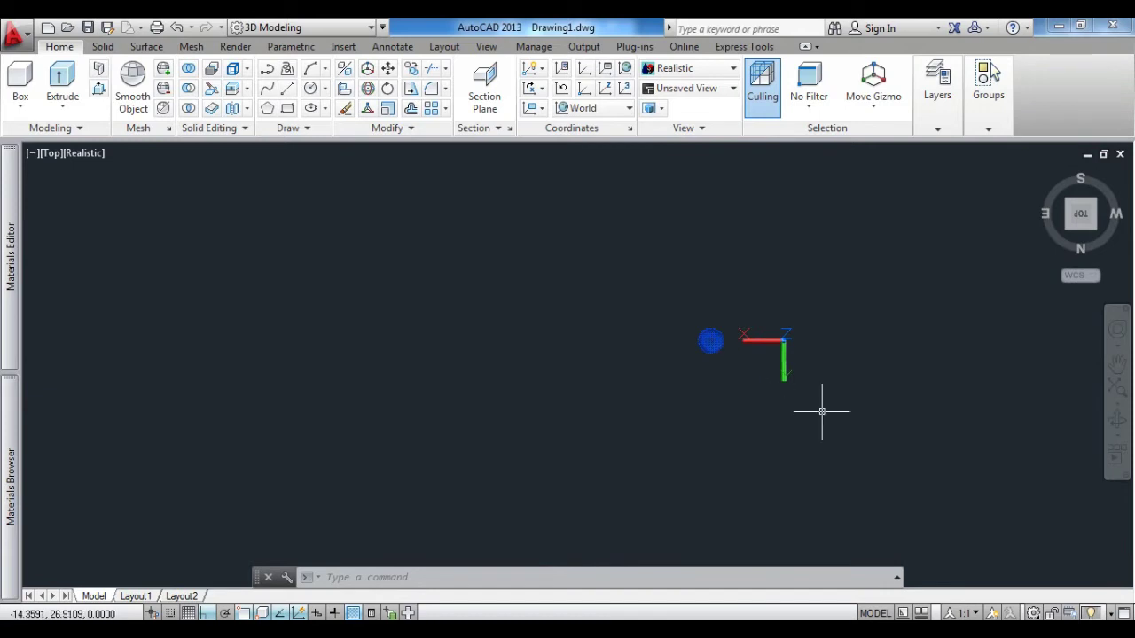
pyautogui.write('plan')
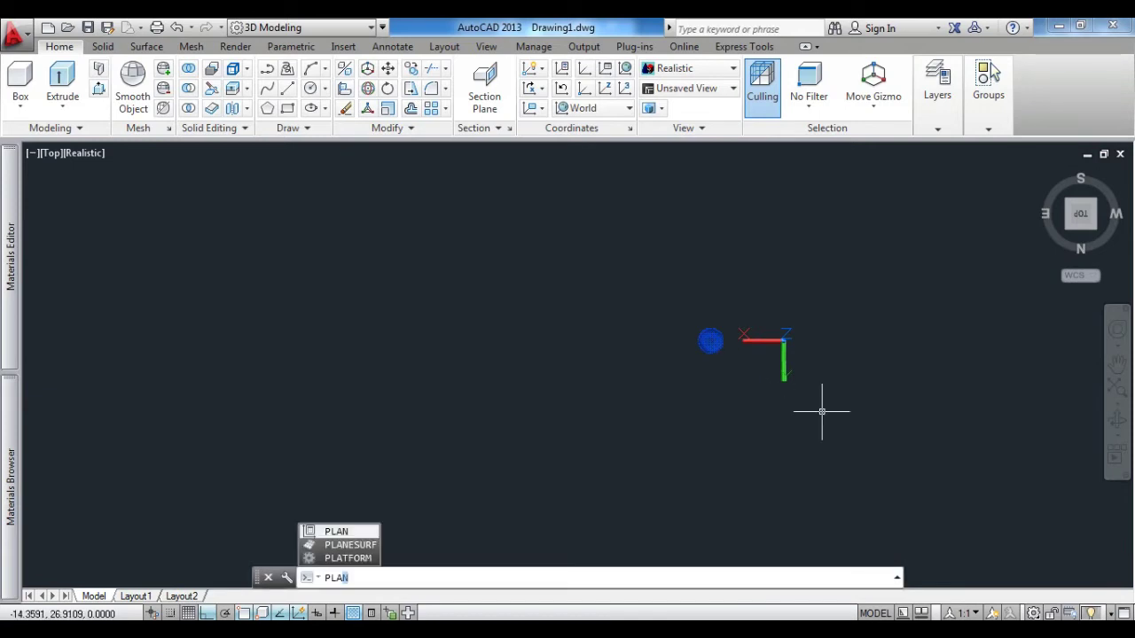
pyautogui.press('Down')
pyautogui.press('Return')
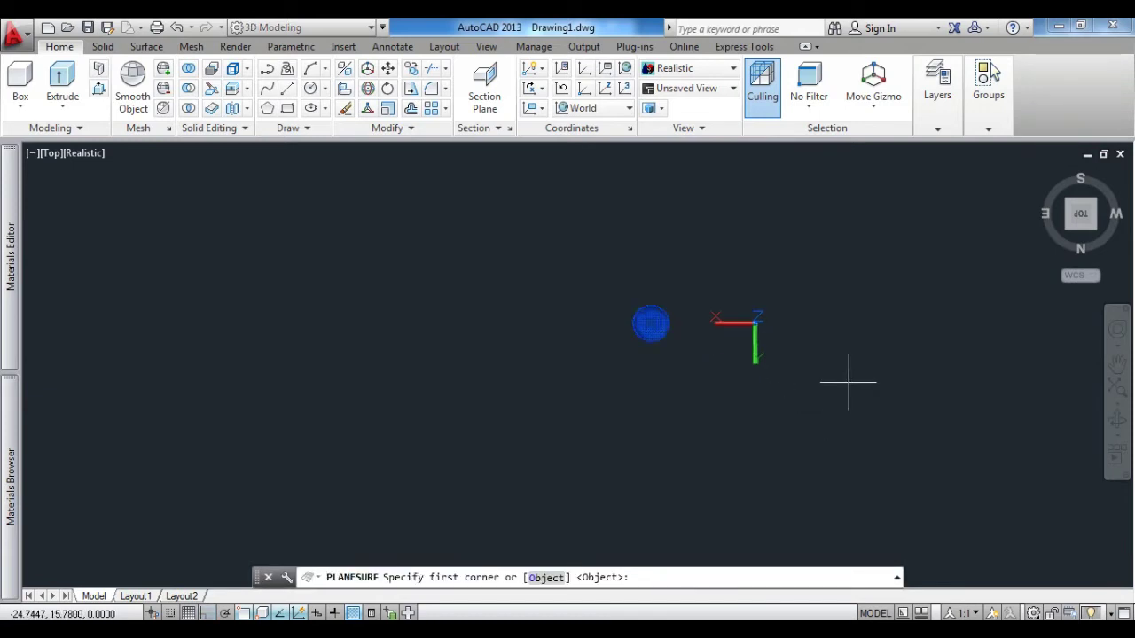
pyautogui.click(647, 265)
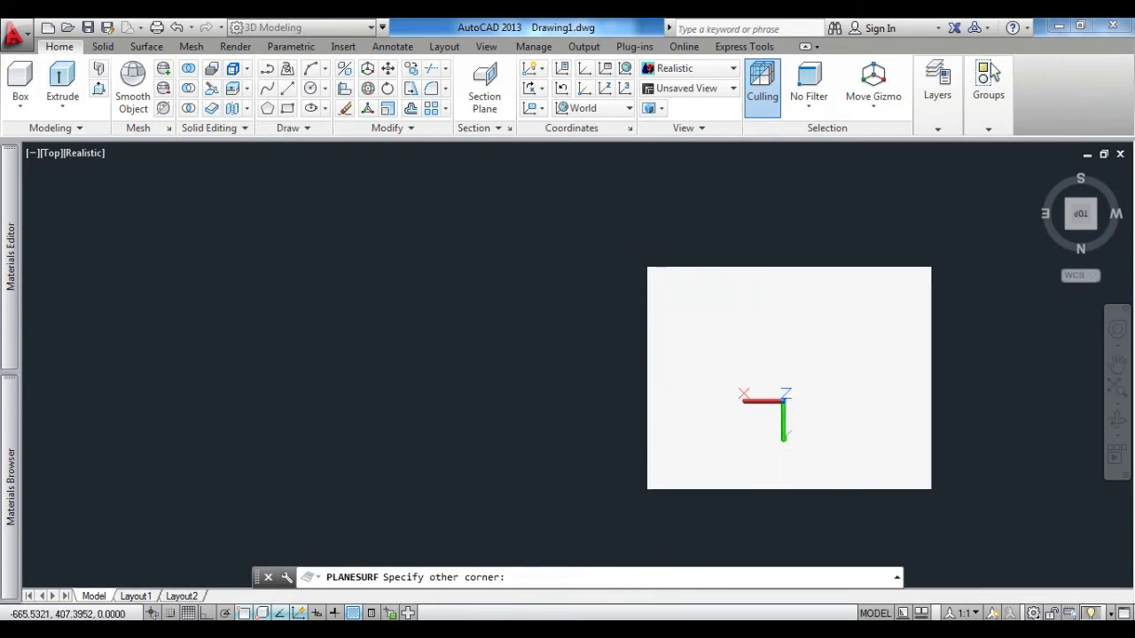
pyautogui.click(937, 515)
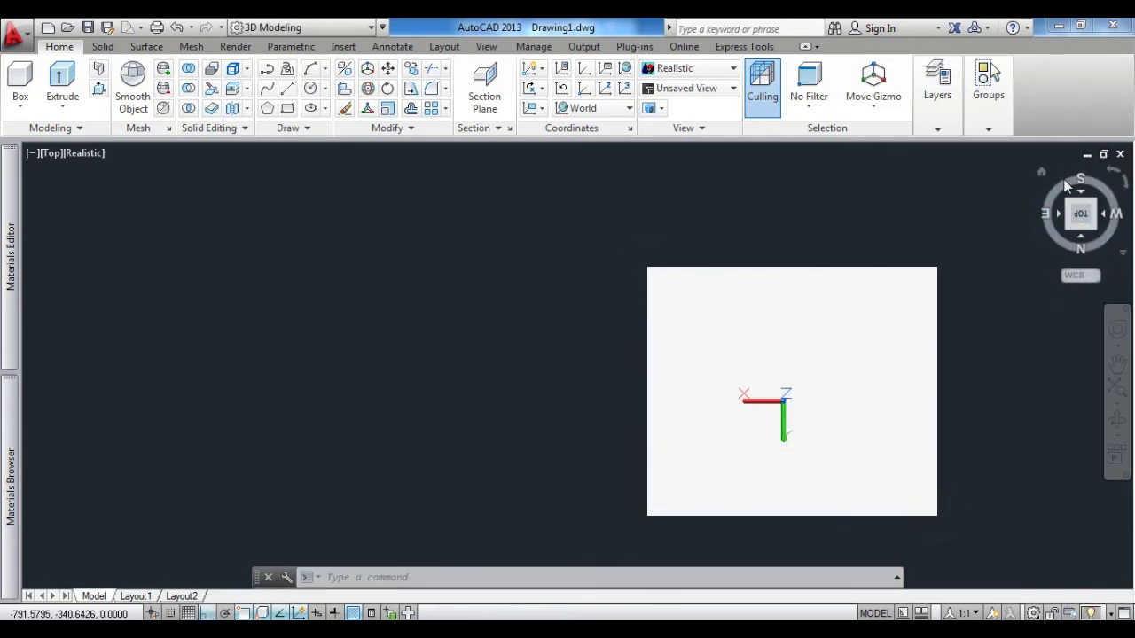
# Switch to an angled isometric view and zoom and pan to frame the glass
pyautogui.click(1042, 175)
pyautogui.scroll(5, 585, 302)
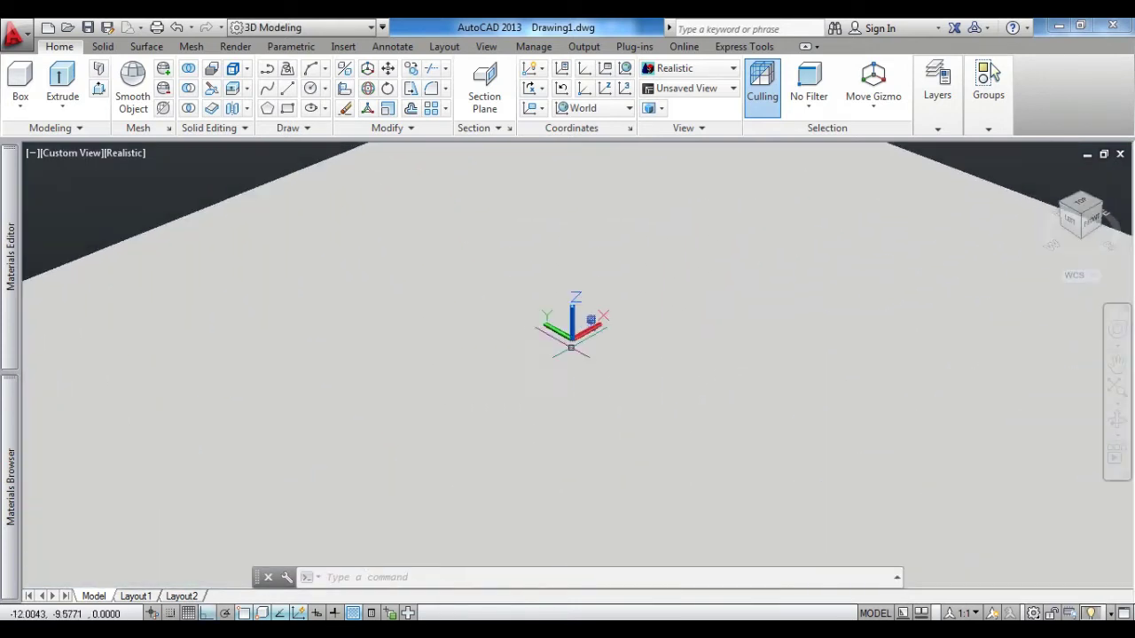
pyautogui.scroll(3, 612, 292)
pyautogui.moveTo(645, 261); pyautogui.dragTo(592, 395, button='middle')
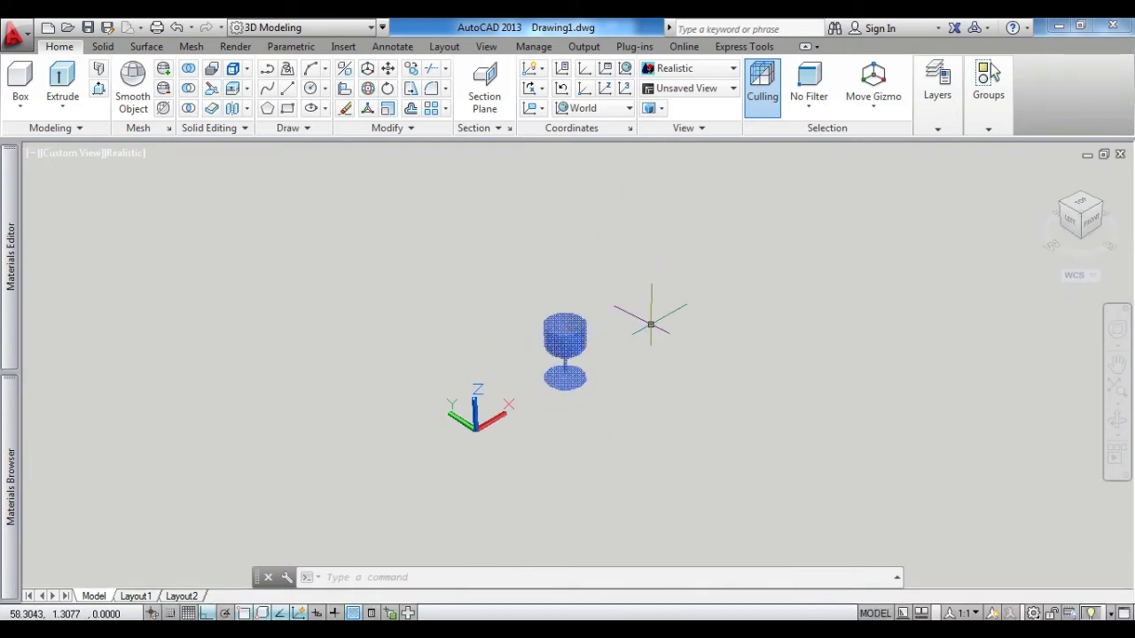
# Drag Plywood - New from the Wood library onto the floor and select it in Document Materials
pyautogui.click(11, 488)
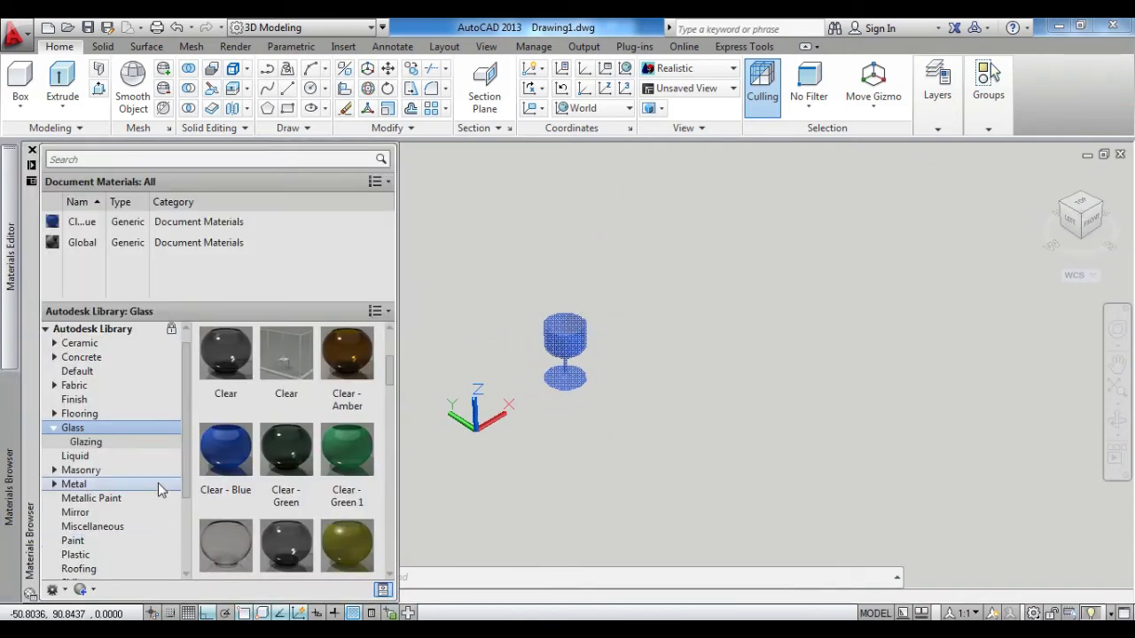
pyautogui.moveTo(188, 455); pyautogui.dragTo(188, 523)
pyautogui.click(75, 554)
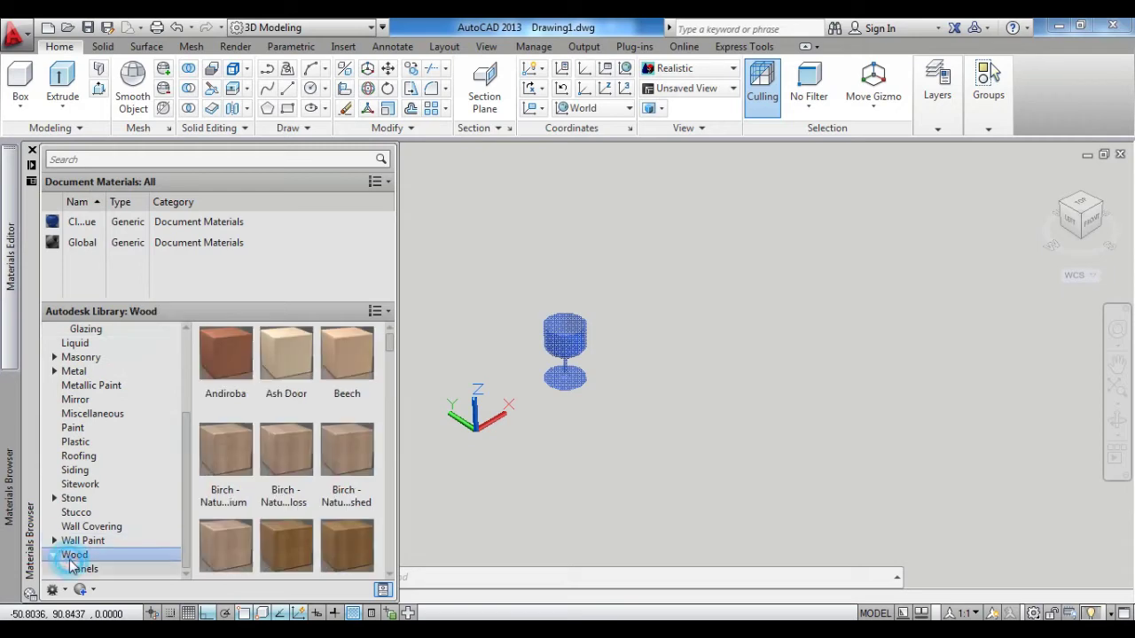
pyautogui.scroll(-1, 309, 517)
pyautogui.moveTo(393, 353)
pyautogui.mouseDown()
pyautogui.moveTo(393, 514)
pyautogui.moveTo(378, 467)
pyautogui.mouseUp()
pyautogui.scroll(2, 293, 514)
pyautogui.scroll(-3, 326, 443)
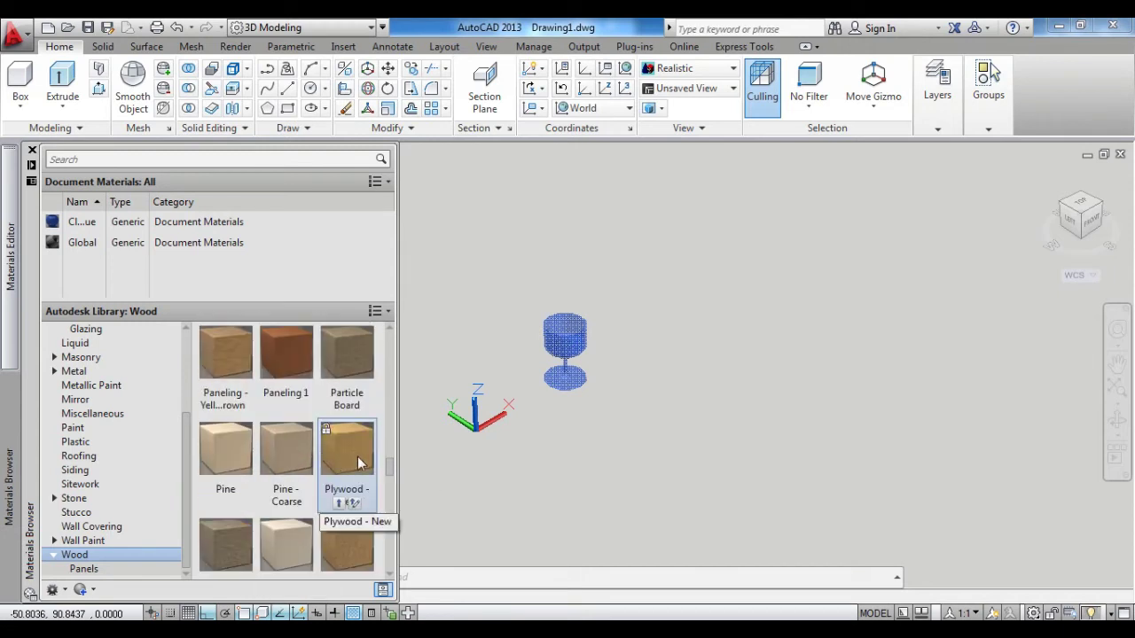
pyautogui.moveTo(336, 457); pyautogui.dragTo(687, 425)
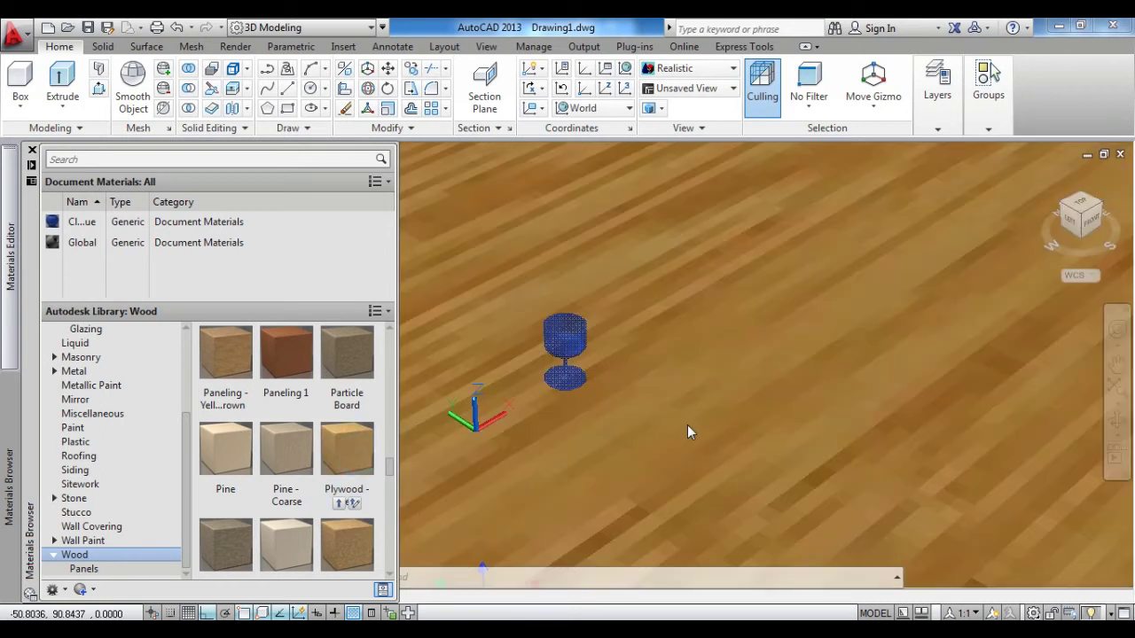
pyautogui.scroll(-1, 362, 351)
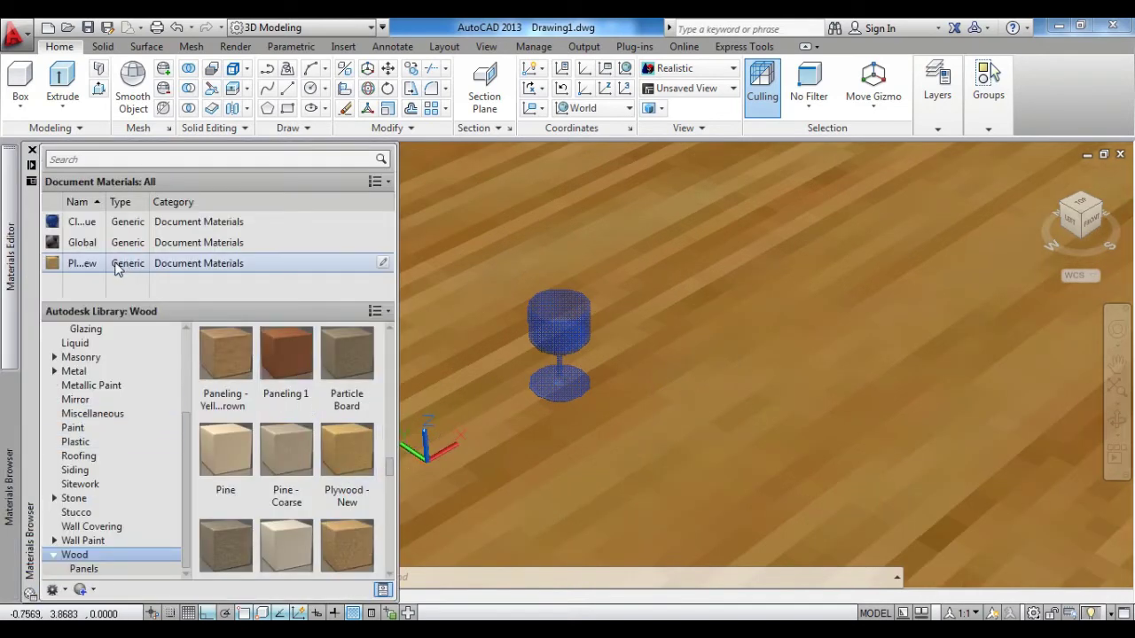
pyautogui.click(116, 266)
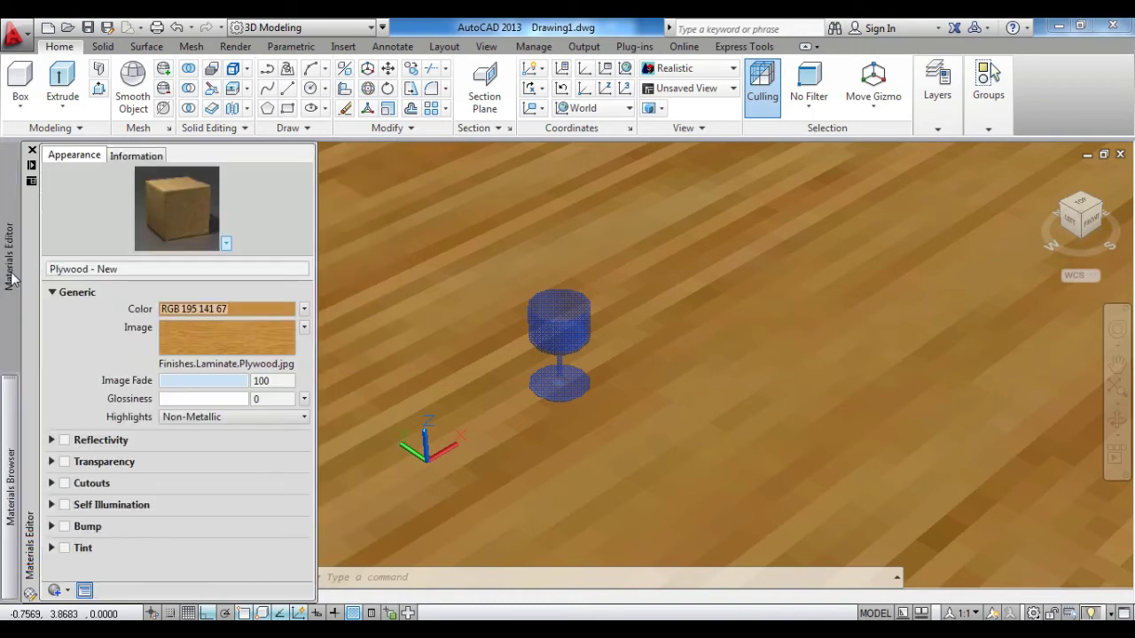
# Set the plywood texture's Scale Width to 20, giving a 20 × 10 sample size
pyautogui.click(219, 341)
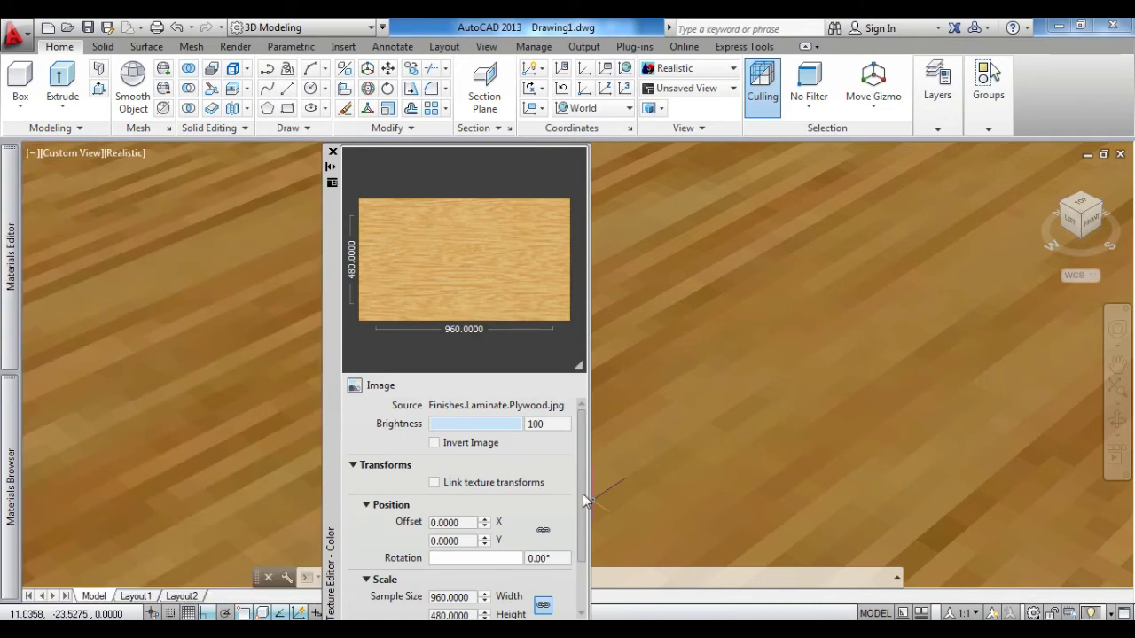
pyautogui.scroll(-2, 582, 494)
pyautogui.doubleClick(462, 530)
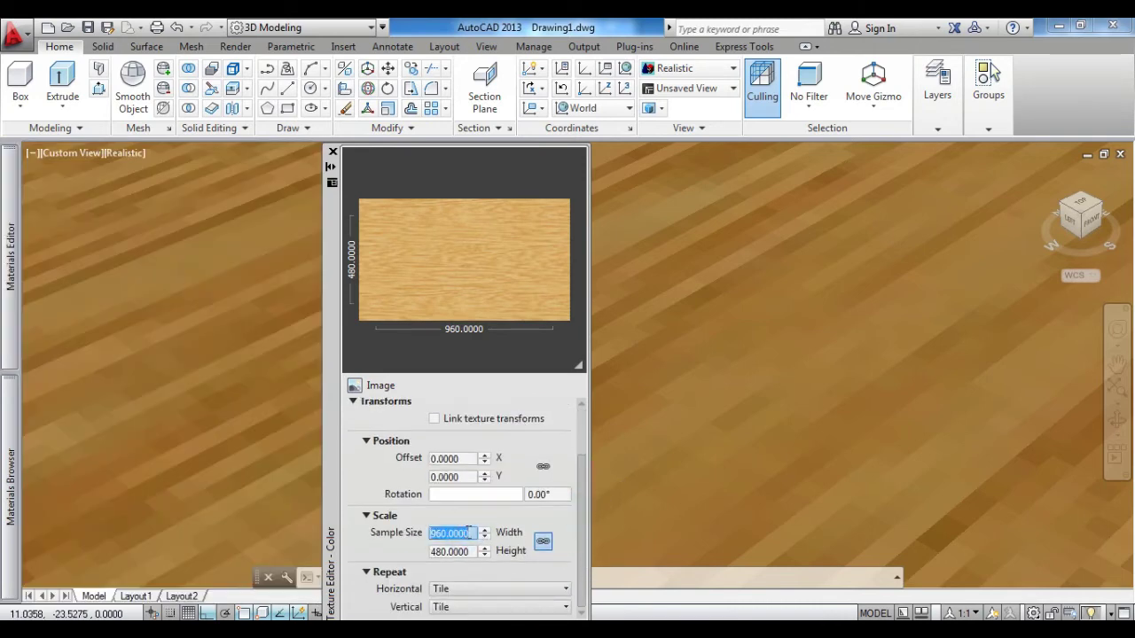
pyautogui.write('20')
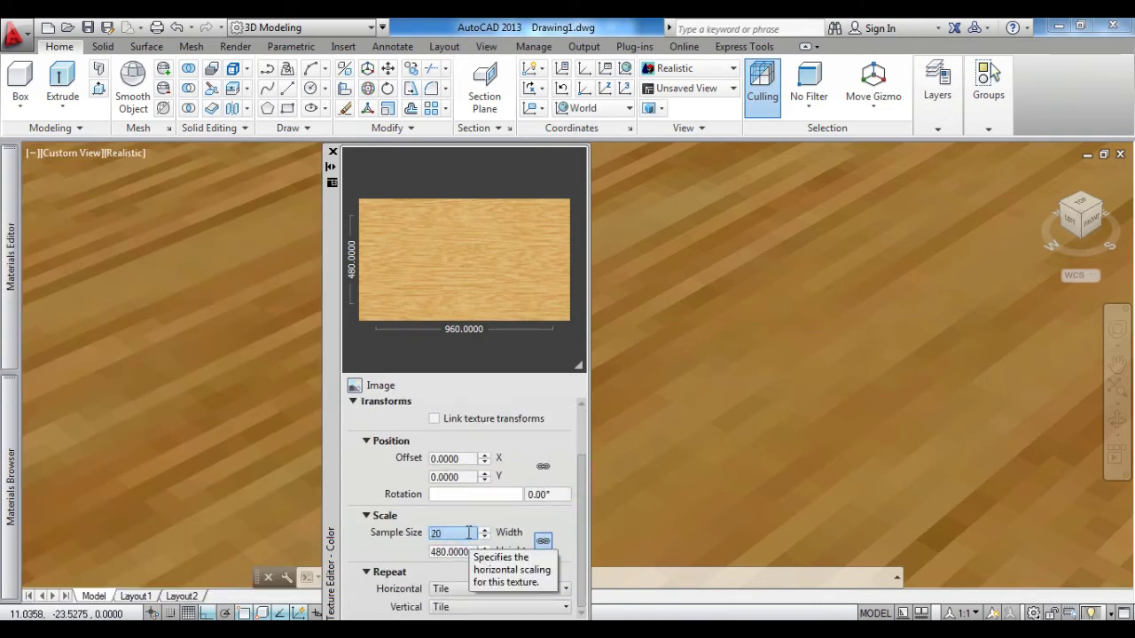
pyautogui.press('Return')
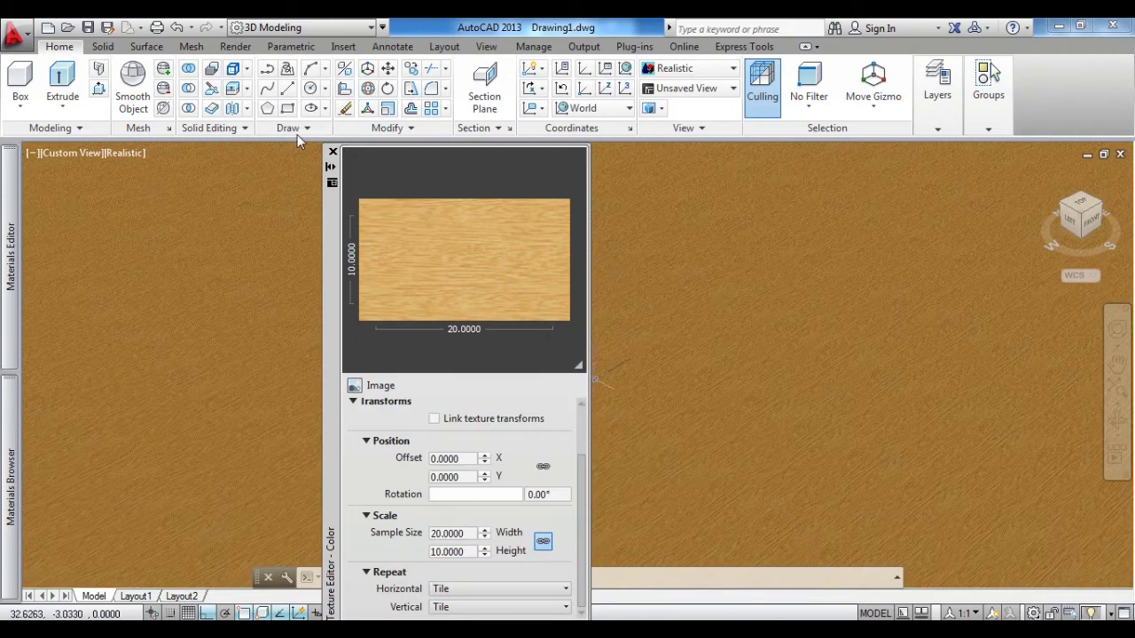
pyautogui.click(332, 153)
pyautogui.scroll(5, 638, 390)
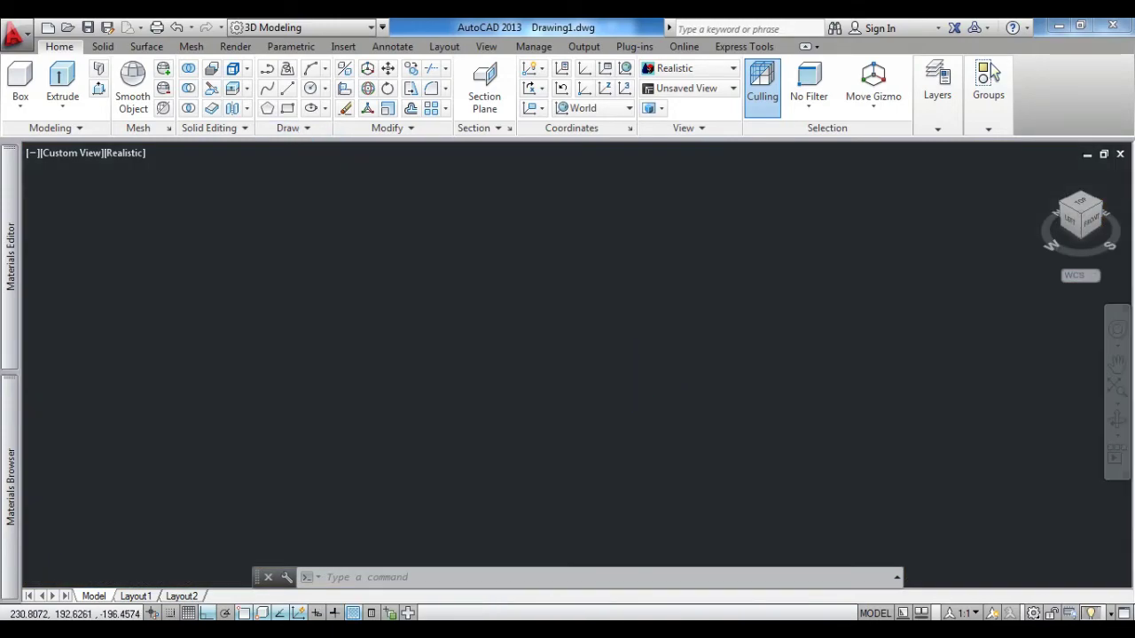
pyautogui.scroll(-5, 789, 417)
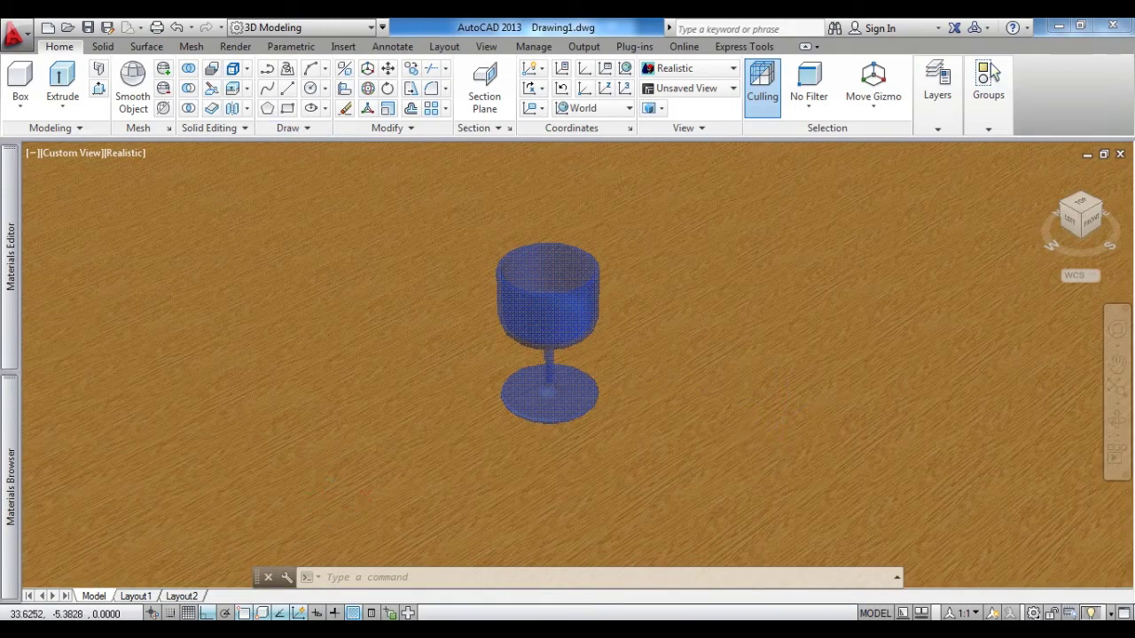
pyautogui.scroll(4, 621, 381)
pyautogui.scroll(-5, 598, 368)
# In the Clear - Blue material editor, set Transparency Amount to 70 and raise Glossiness to 50
pyautogui.moveTo(538, 351); pyautogui.dragTo(541, 375, button='middle')
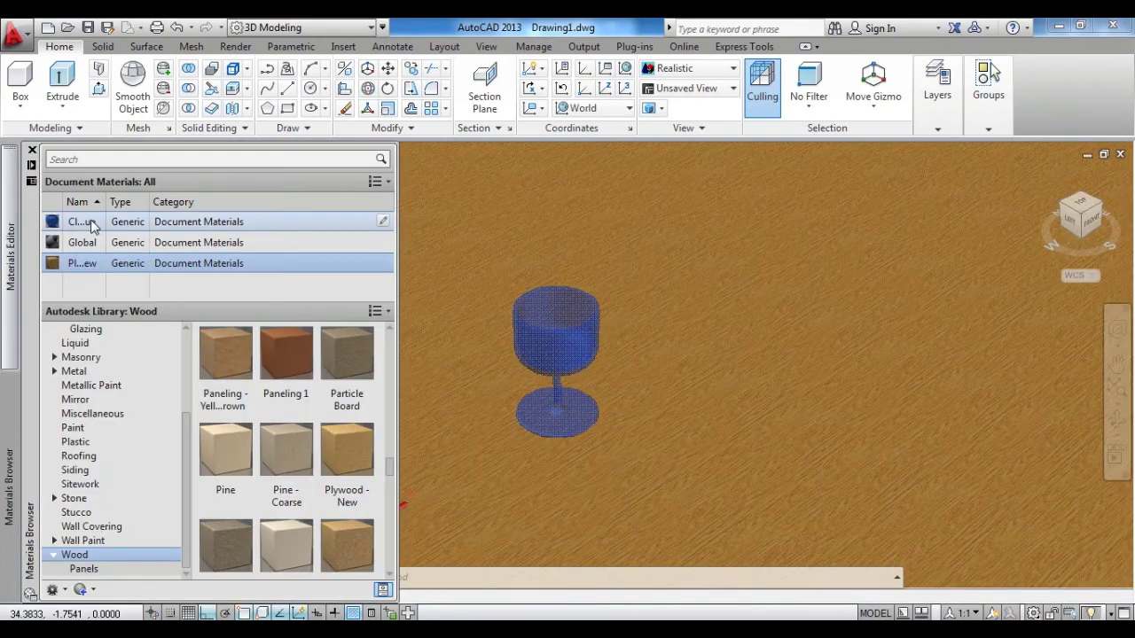
pyautogui.click(94, 223)
pyautogui.click(8, 236)
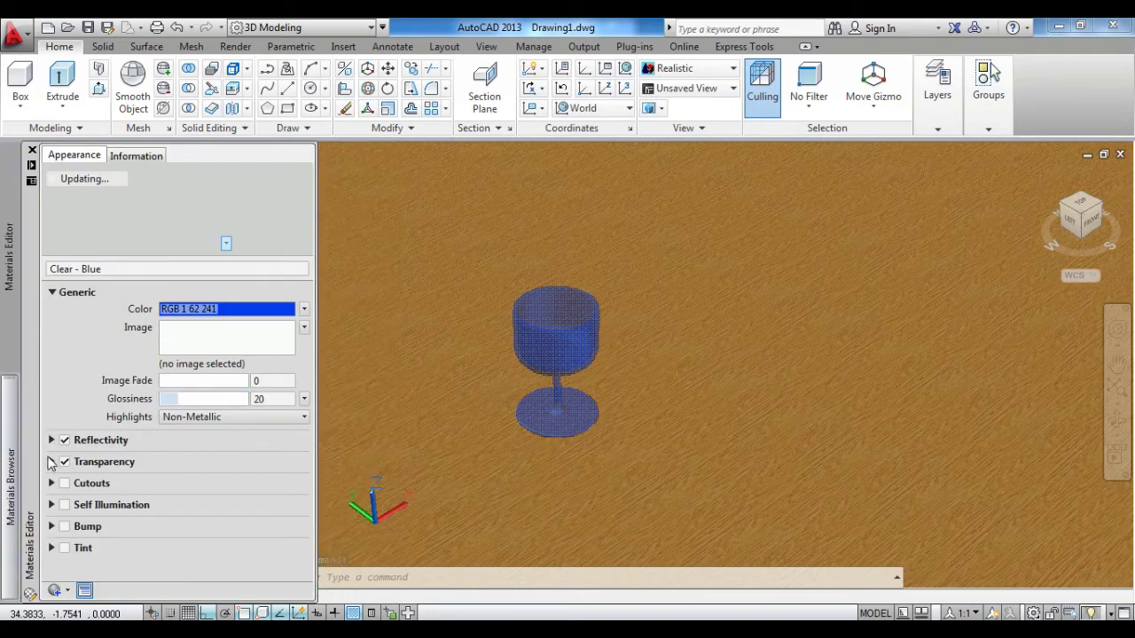
pyautogui.click(50, 462)
pyautogui.click(204, 429)
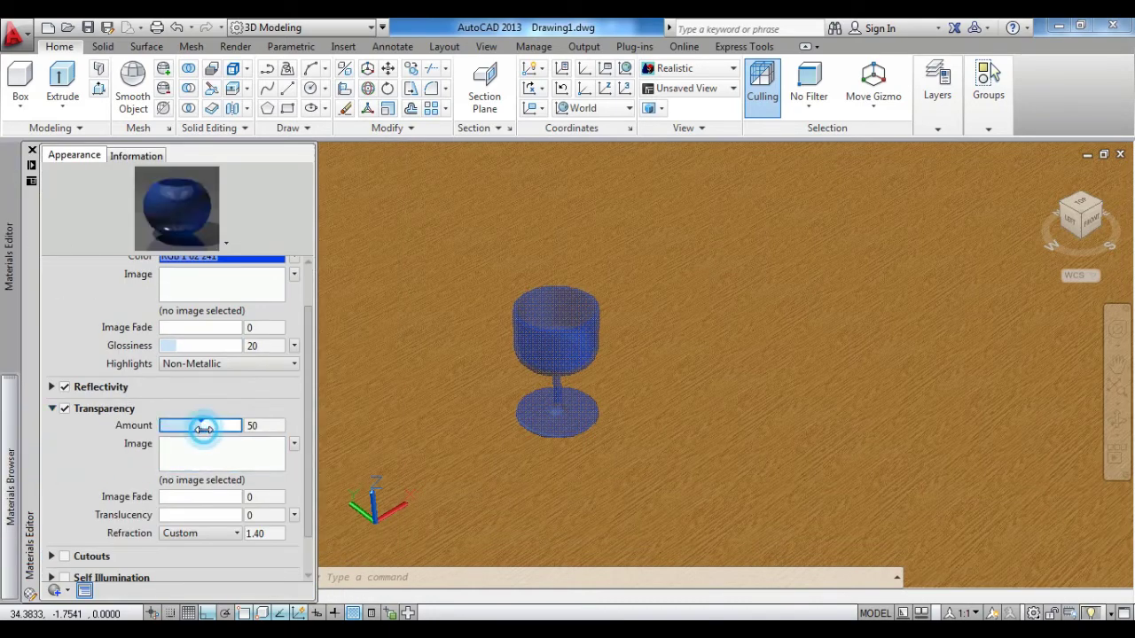
pyautogui.click(219, 430)
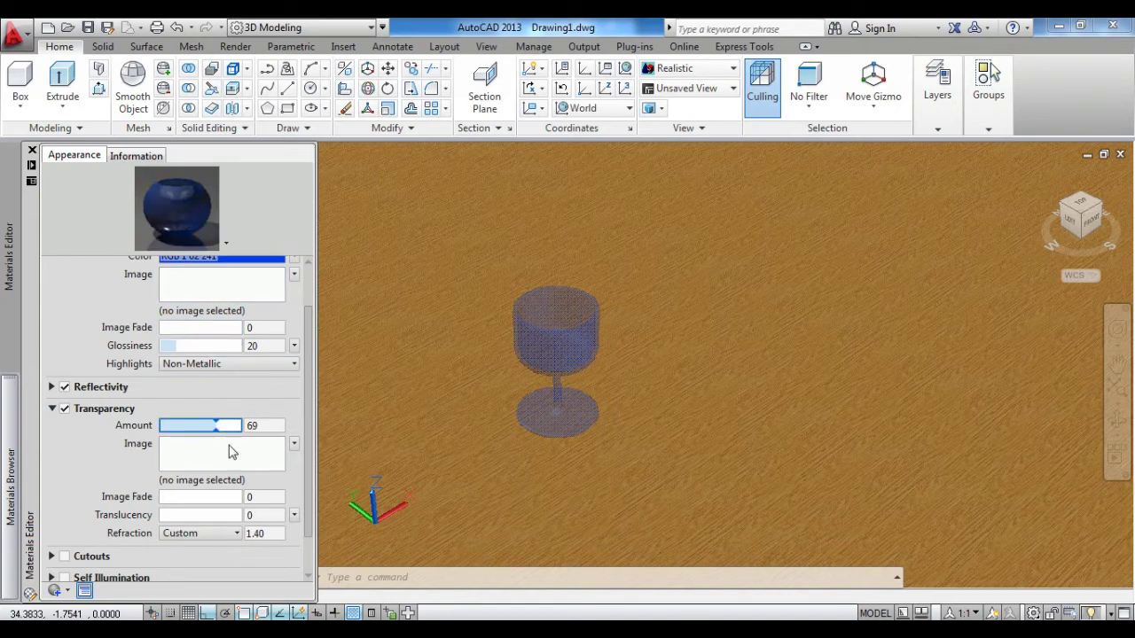
pyautogui.click(223, 425)
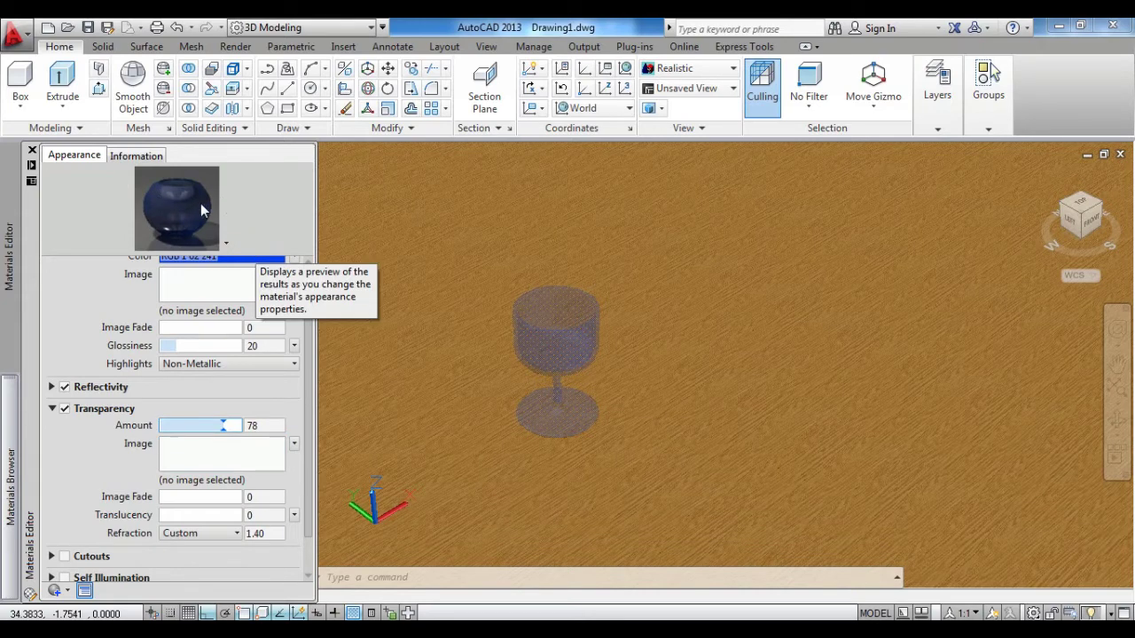
pyautogui.click(253, 426)
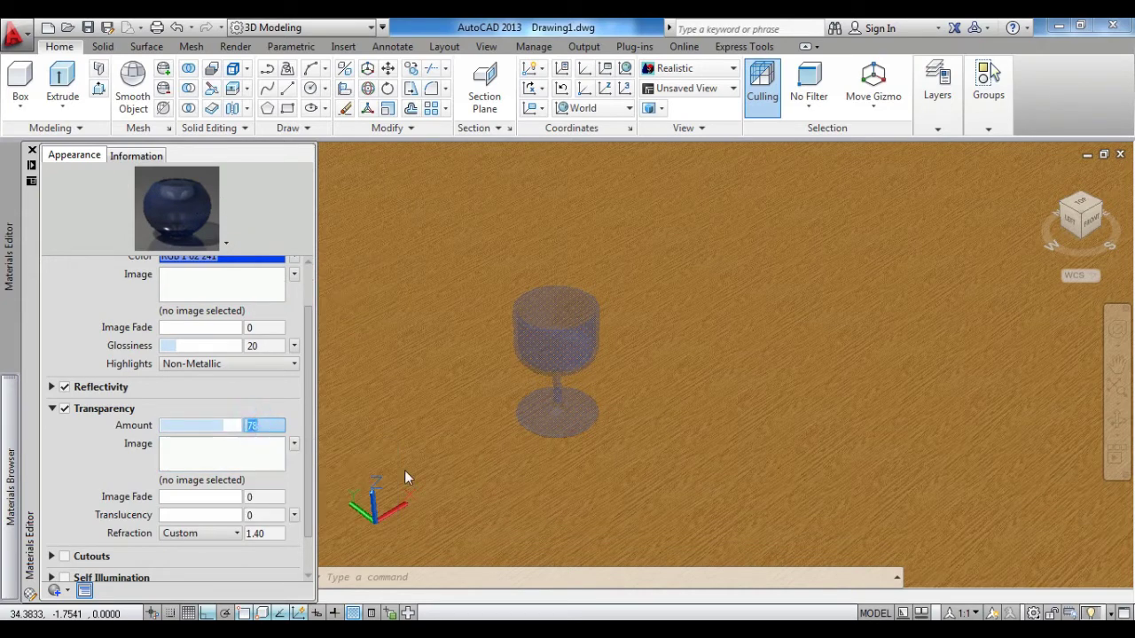
pyautogui.write('70')
pyautogui.press('Return')
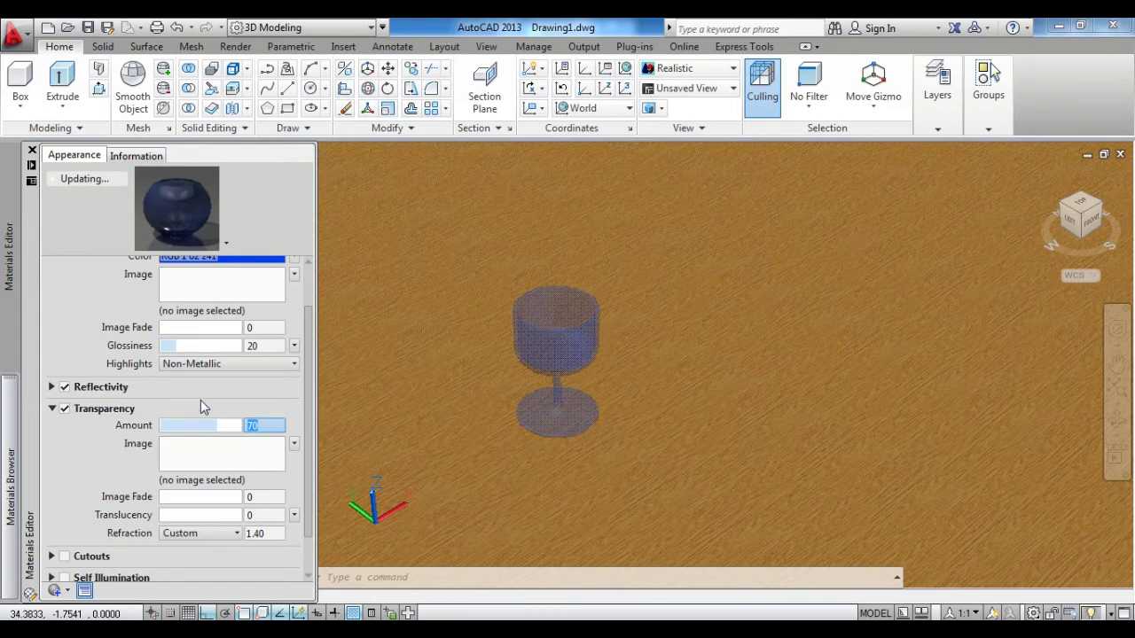
pyautogui.moveTo(175, 345); pyautogui.dragTo(196, 351)
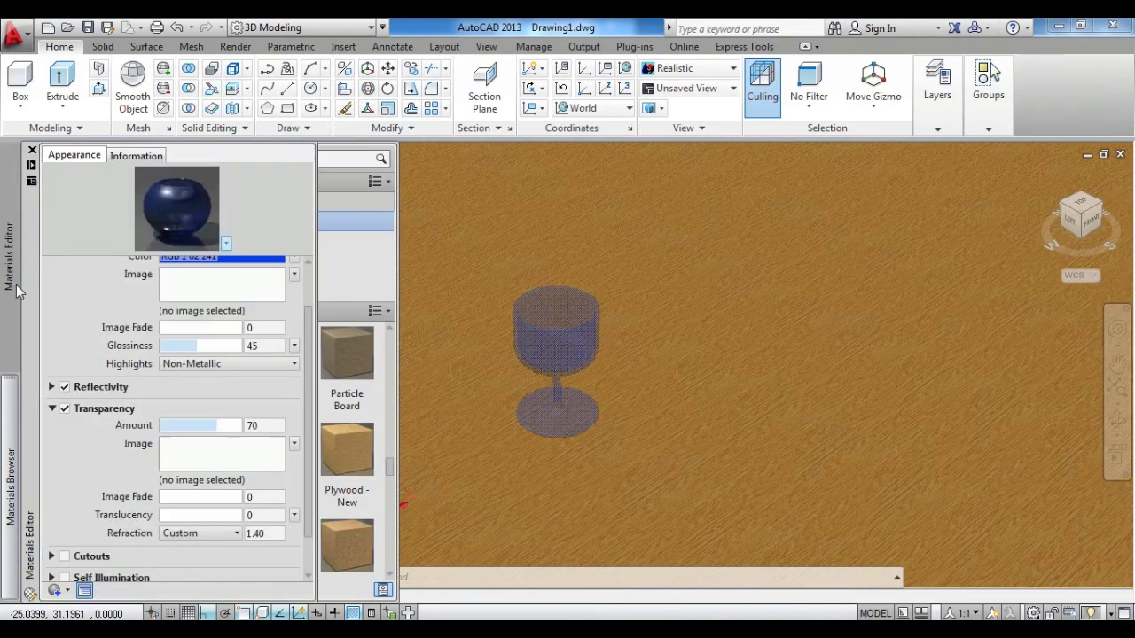
pyautogui.doubleClick(262, 346)
pyautogui.write('50')
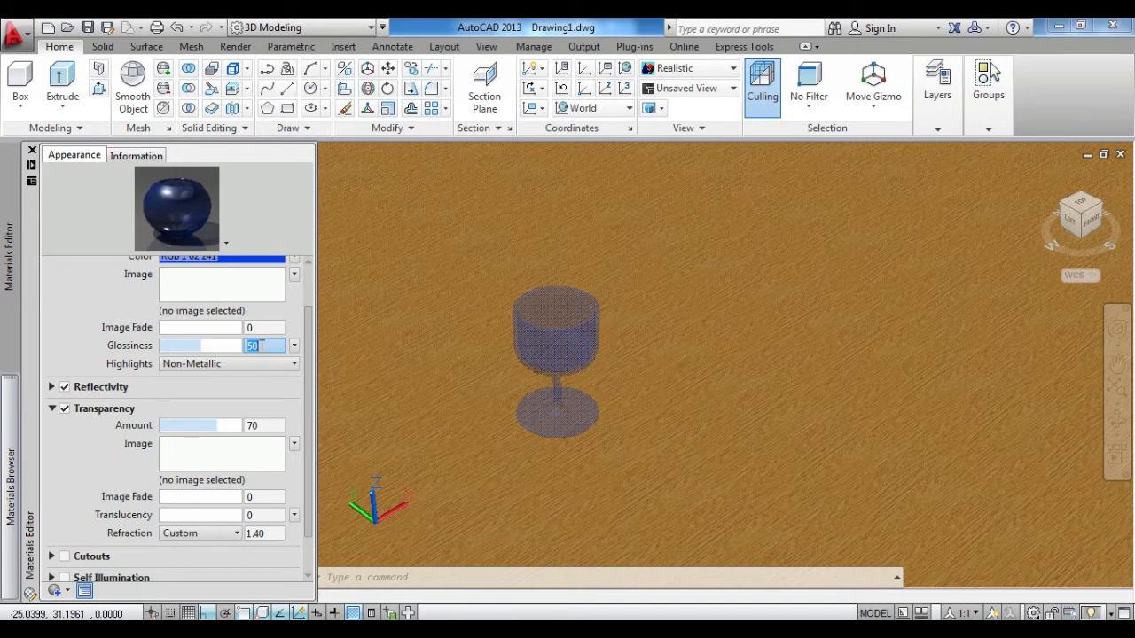
# Expand Reflectivity and set the glass's Direct reflectivity to 30
pyautogui.click(102, 388)
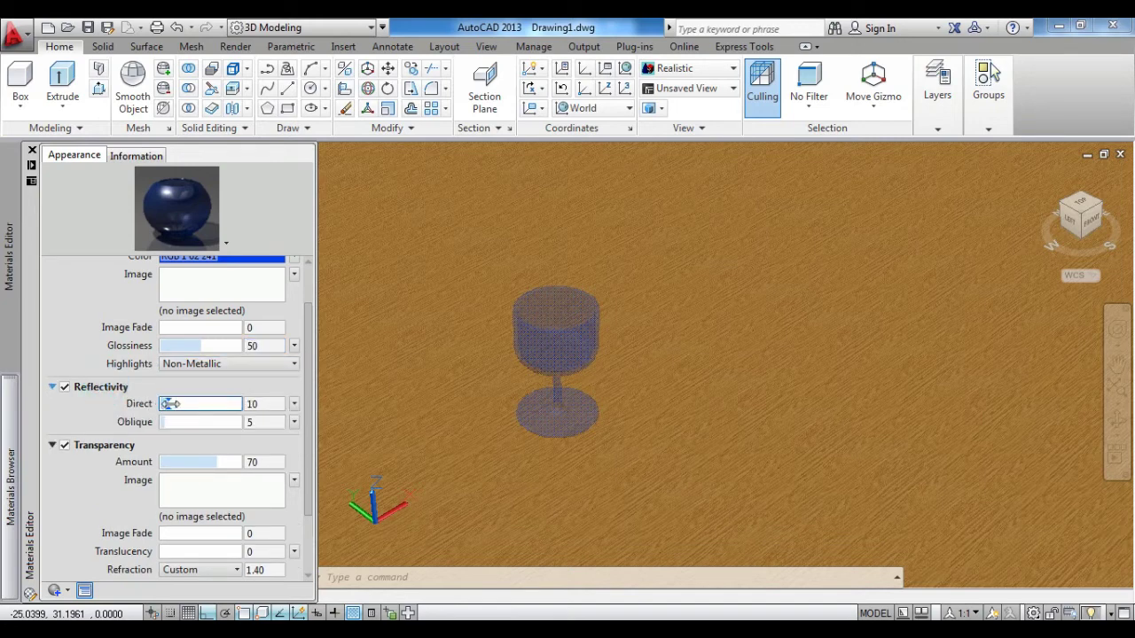
pyautogui.moveTo(168, 403); pyautogui.dragTo(180, 403)
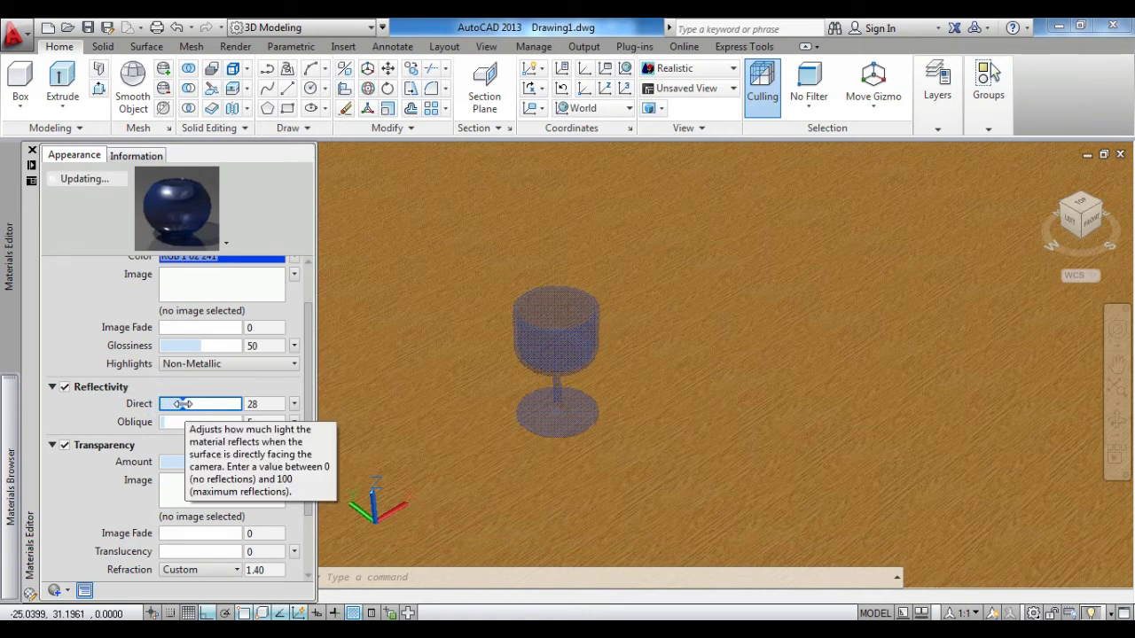
pyautogui.moveTo(182, 403); pyautogui.dragTo(188, 405)
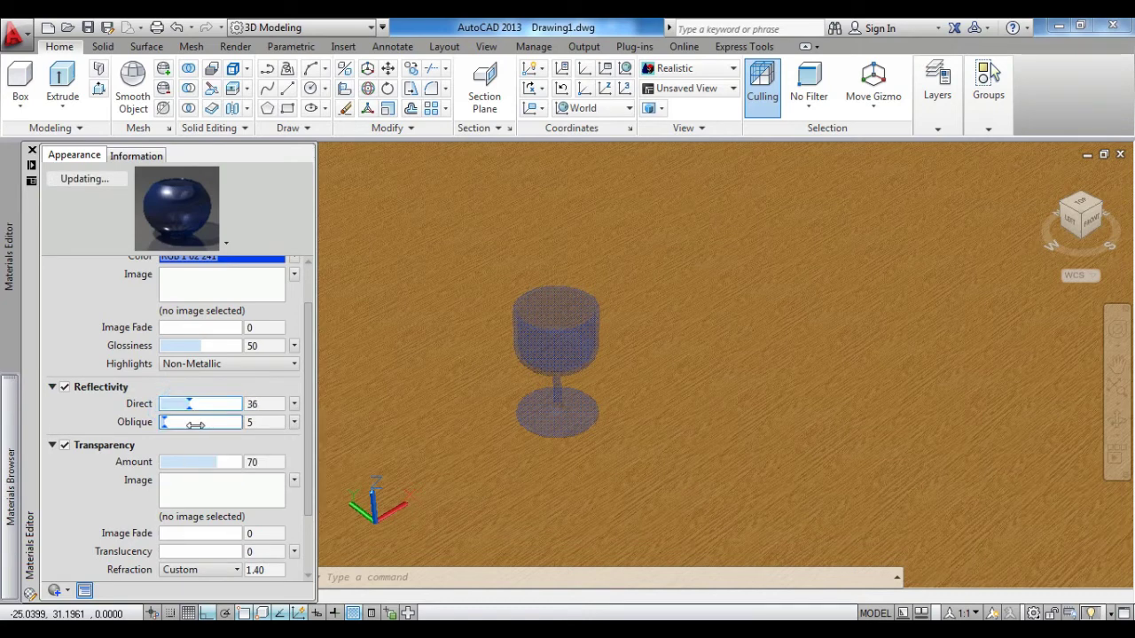
pyautogui.doubleClick(256, 404)
pyautogui.write('40')
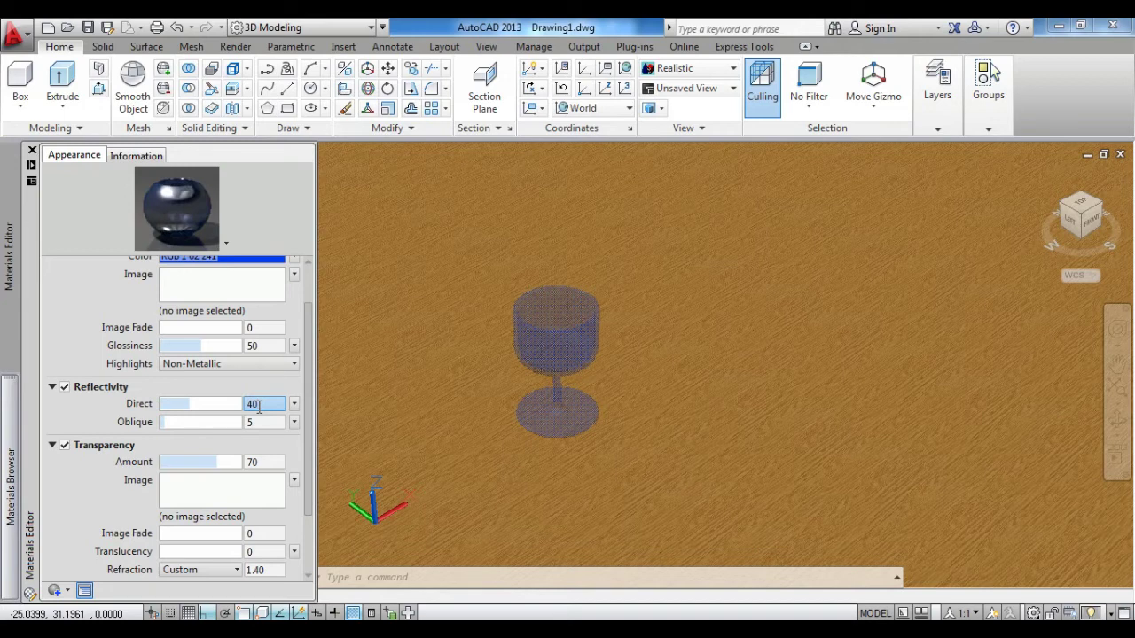
pyautogui.doubleClick(257, 404)
# Keep the render output size at 1024 x 768 in the Render panel
pyautogui.click(235, 46)
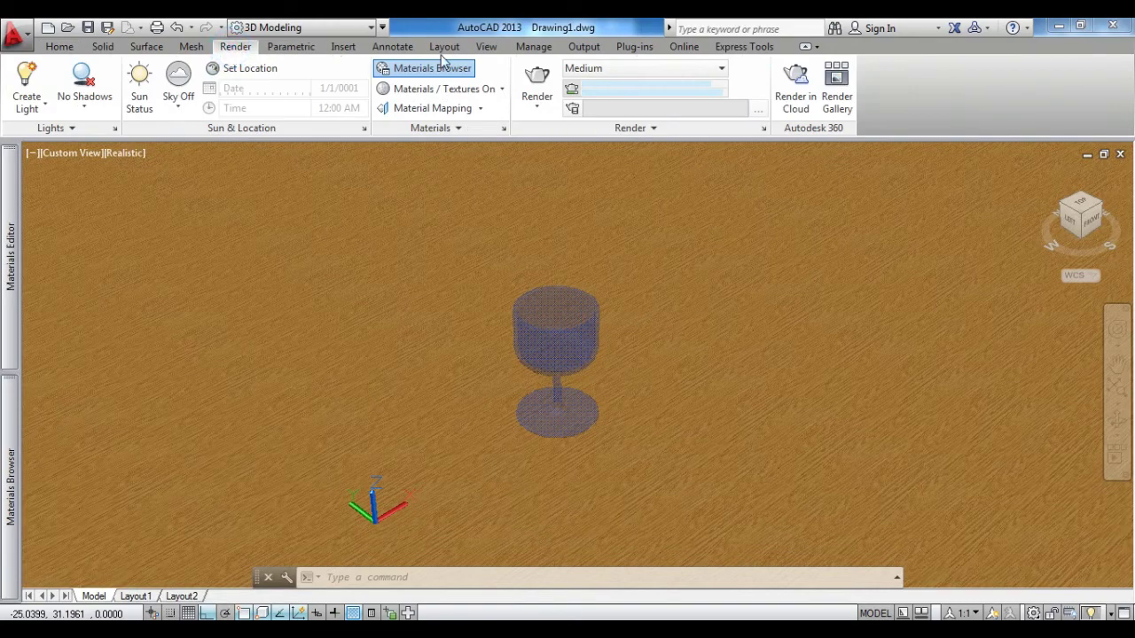
pyautogui.click(629, 129)
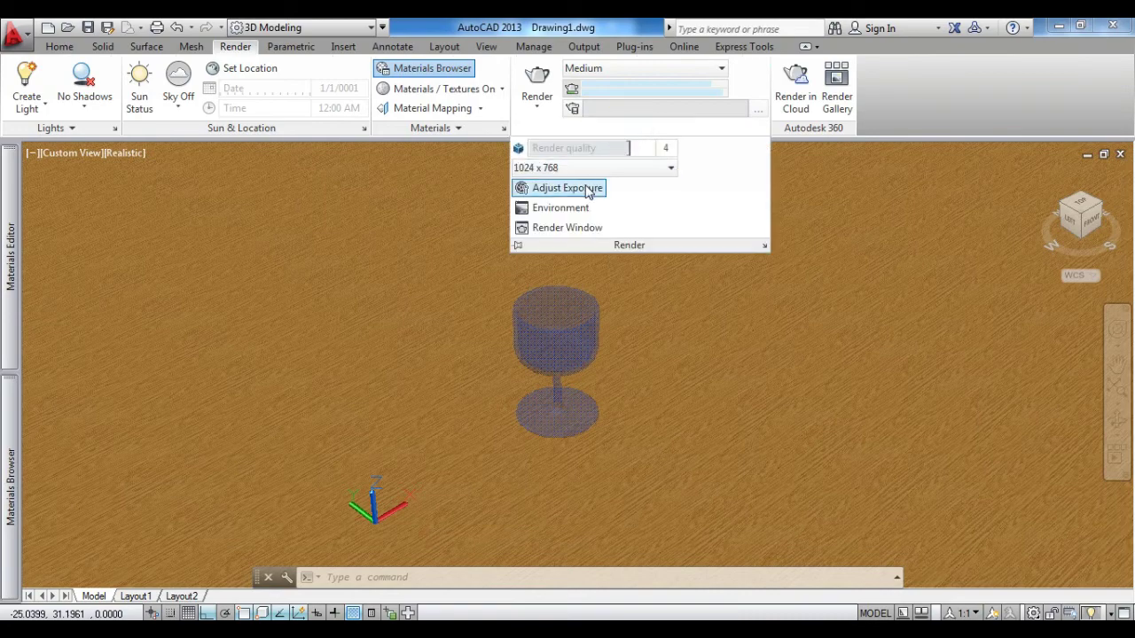
pyautogui.click(589, 168)
pyautogui.click(596, 196)
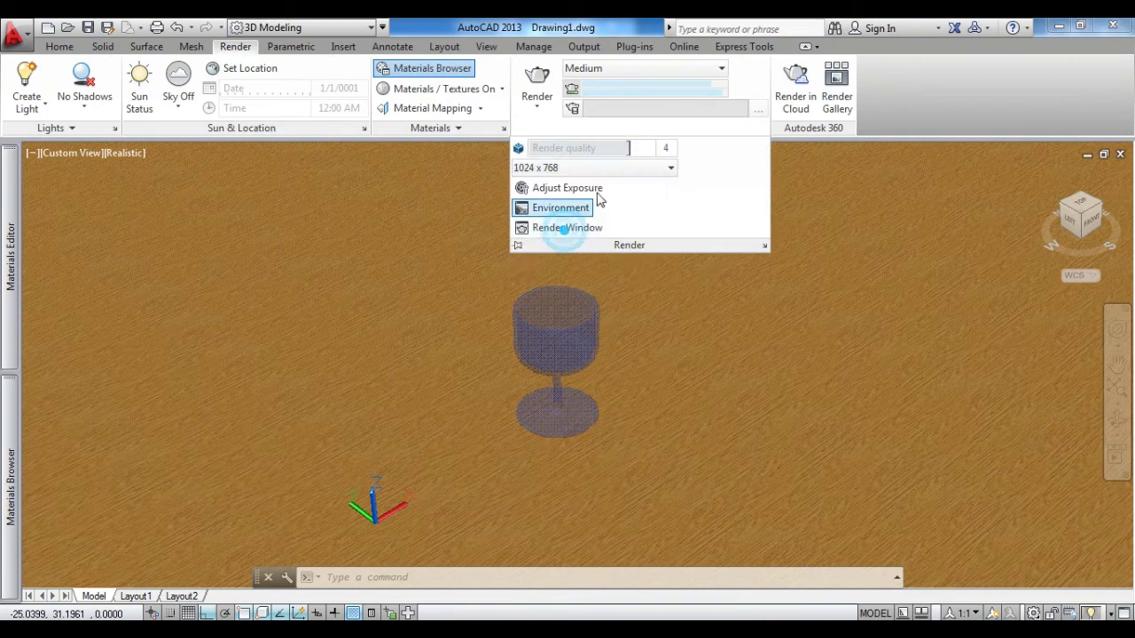
# Set the render exposure to brightness 55 and contrast 80 and apply it
pyautogui.click(605, 191)
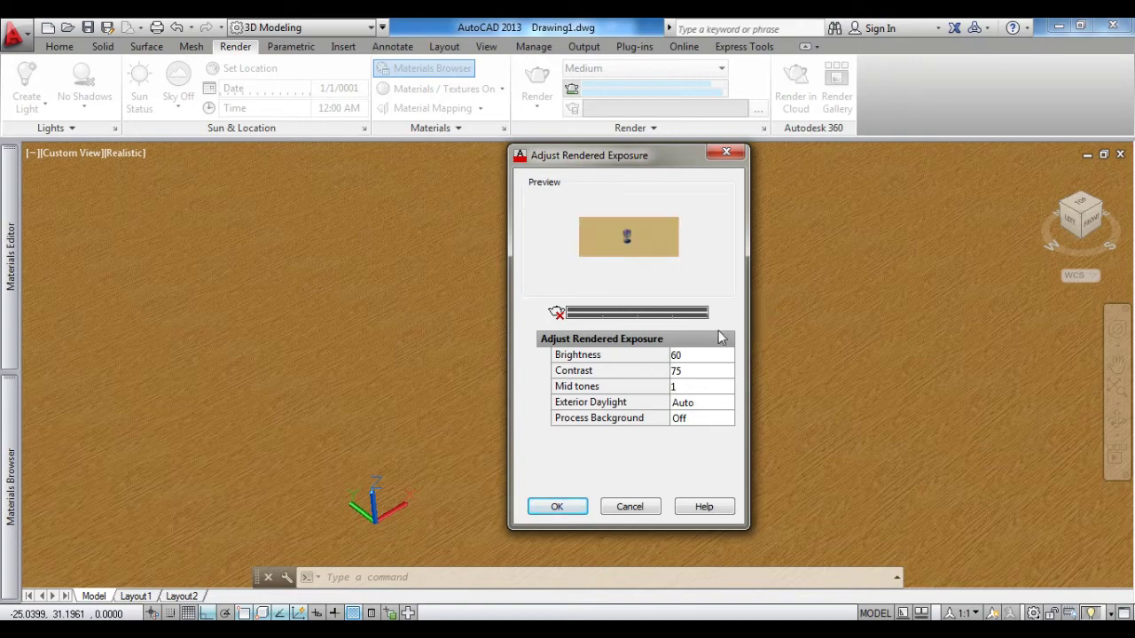
pyautogui.click(697, 357)
pyautogui.write('55')
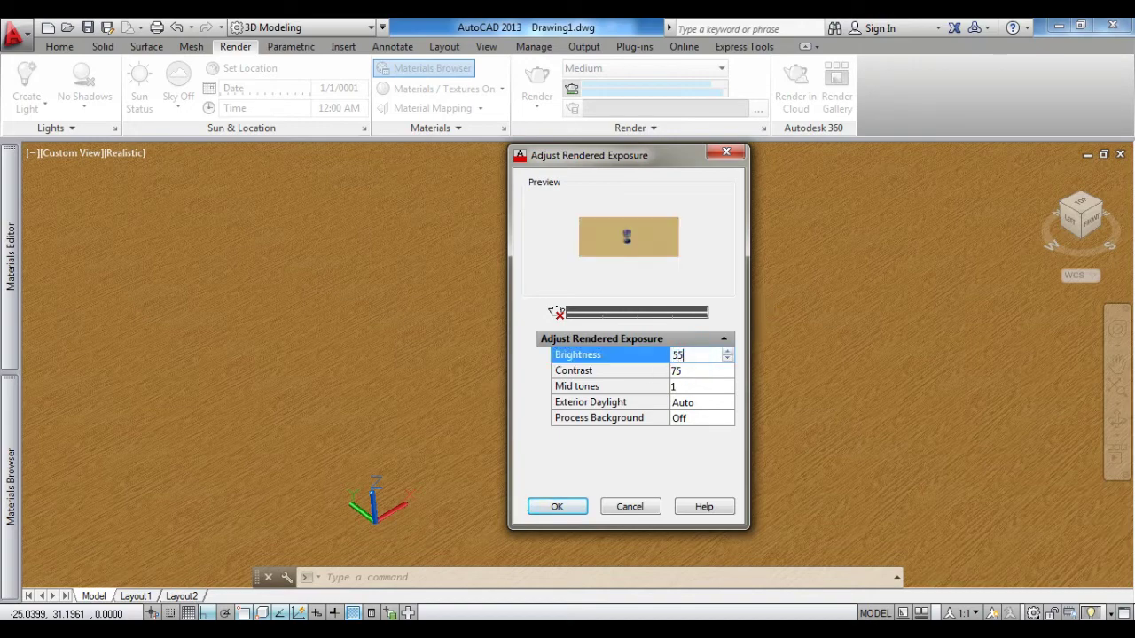
pyautogui.click(686, 367)
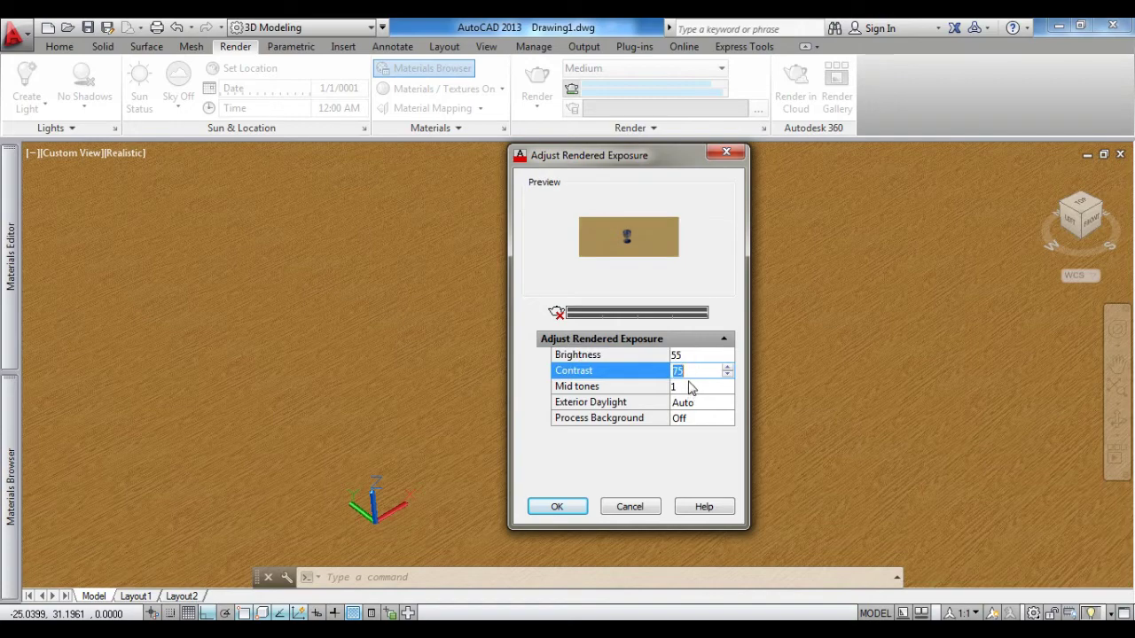
pyautogui.write('80')
pyautogui.click(689, 384)
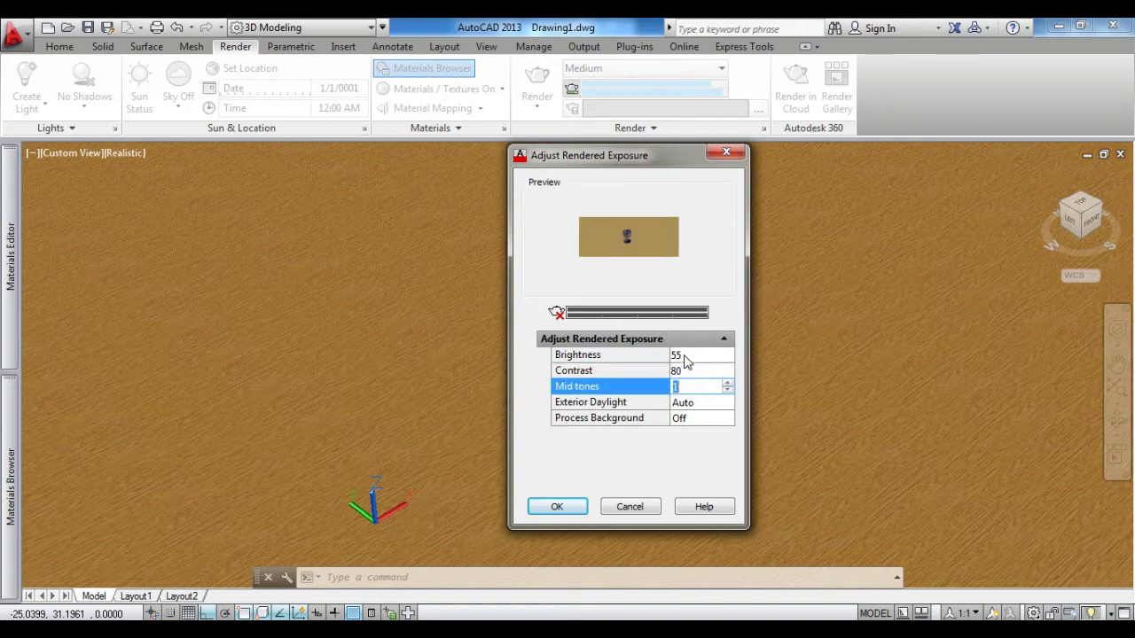
pyautogui.click(557, 507)
# Zoom and pan to frame the glass large, then render the view at 1024 x 768
pyautogui.scroll(-3, 819, 213)
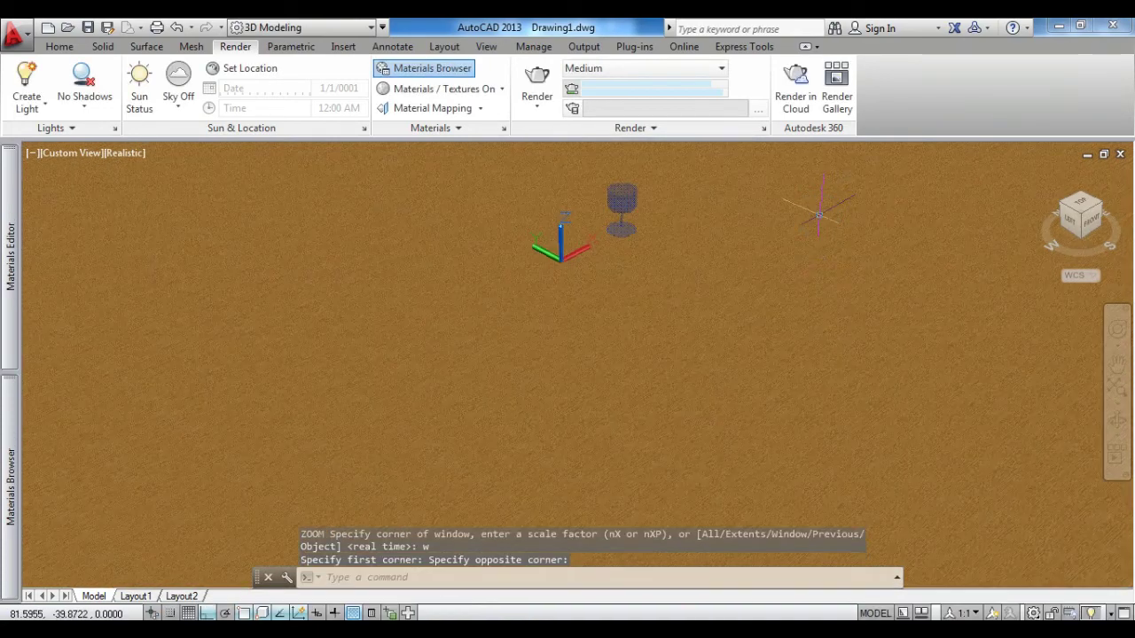
pyautogui.click(603, 412)
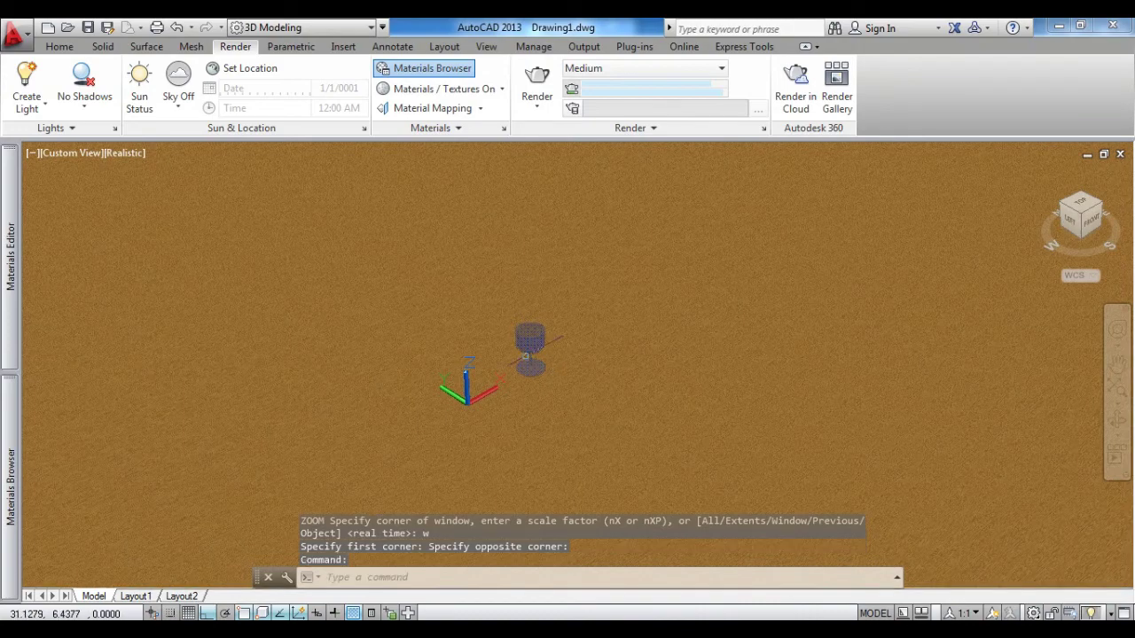
pyautogui.scroll(3, 526, 357)
pyautogui.scroll(3, 452, 302)
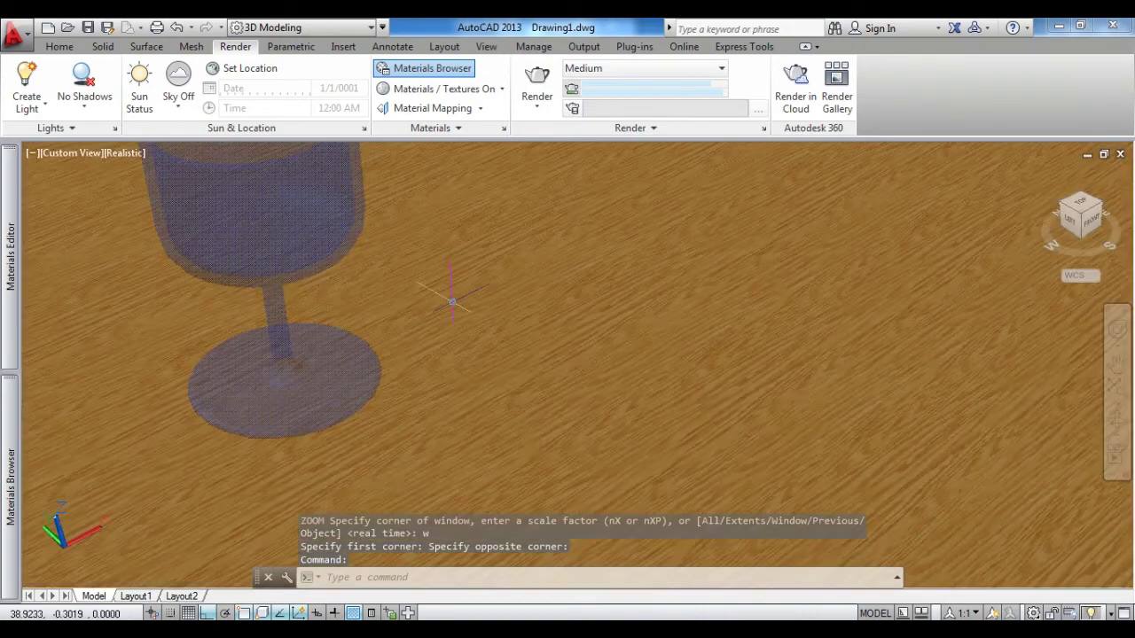
pyautogui.moveTo(452, 301)
pyautogui.mouseDown(button='middle')
pyautogui.moveTo(500, 408)
pyautogui.moveTo(566, 455)
pyautogui.mouseUp(button='middle')
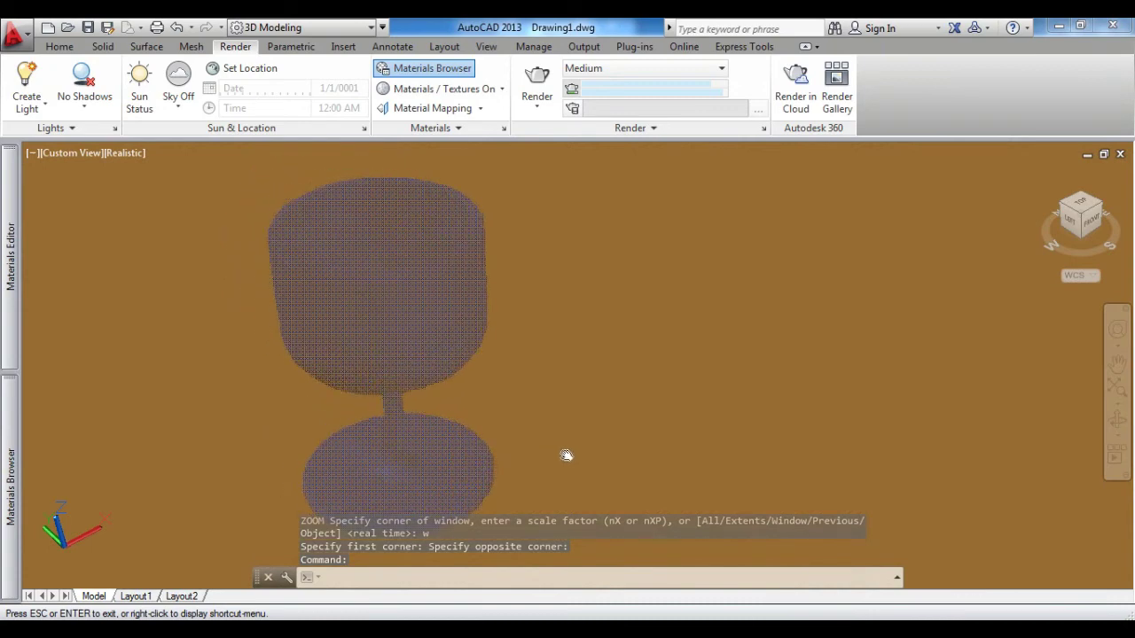
pyautogui.press('Escape')
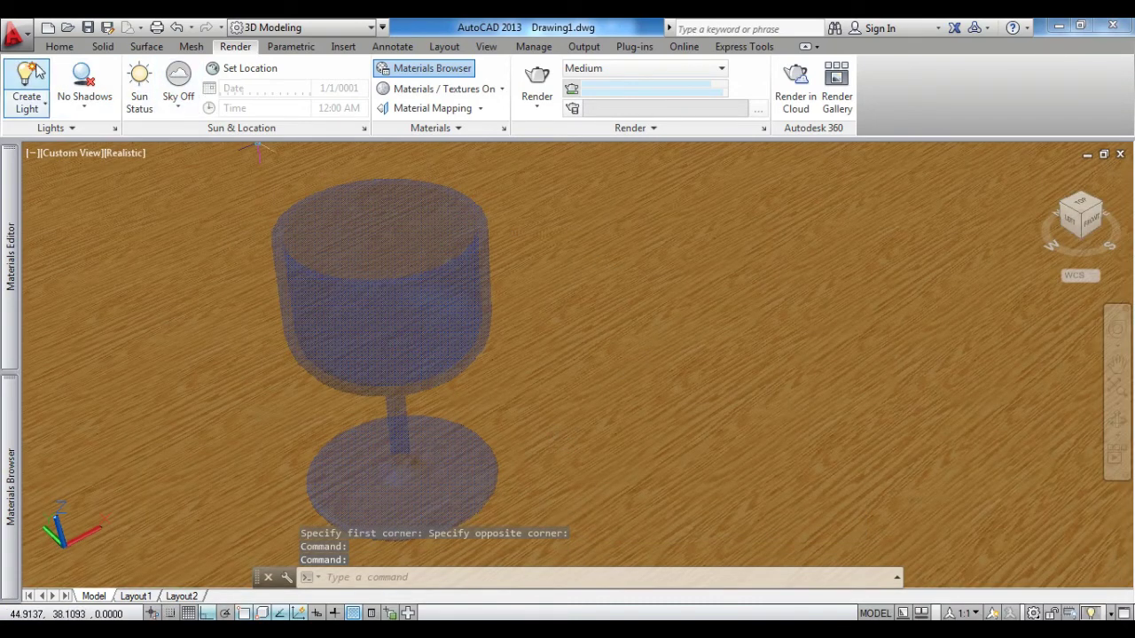
pyautogui.click(535, 84)
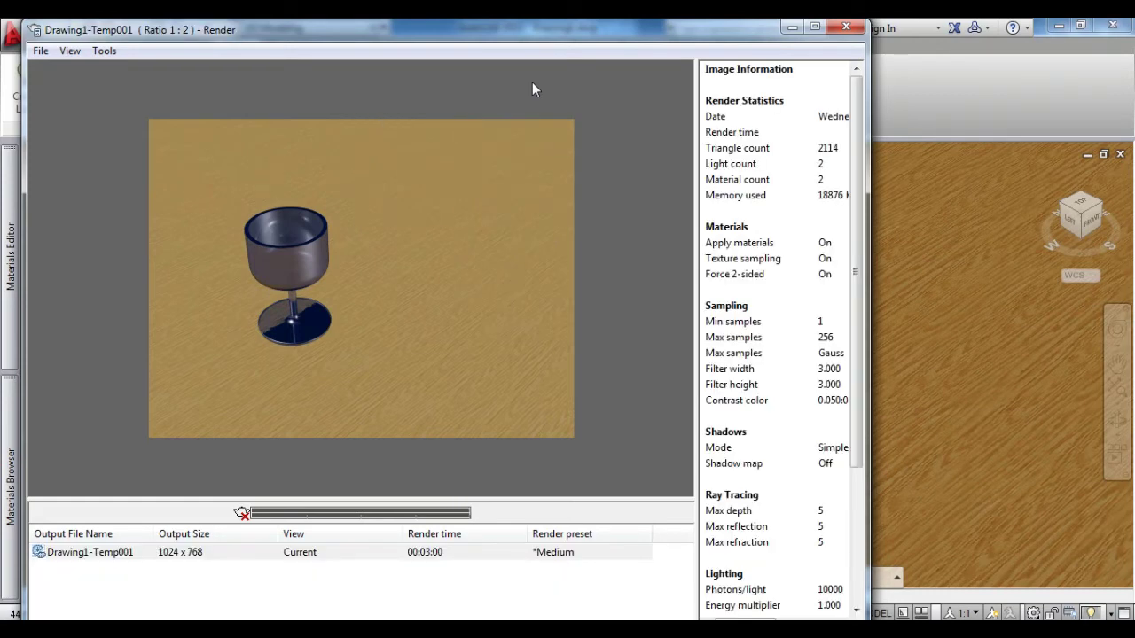
# Save a copy of the render to the Desktop as Gelas.png with 32 Bits (24 Bits + Alpha)
pyautogui.click(40, 51)
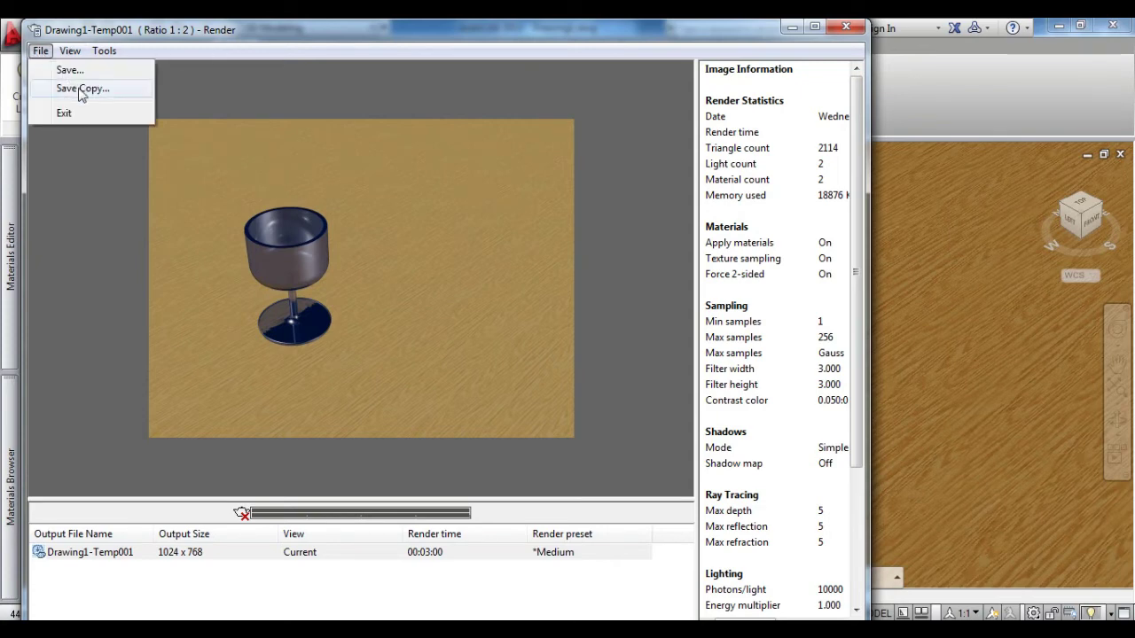
pyautogui.click(81, 89)
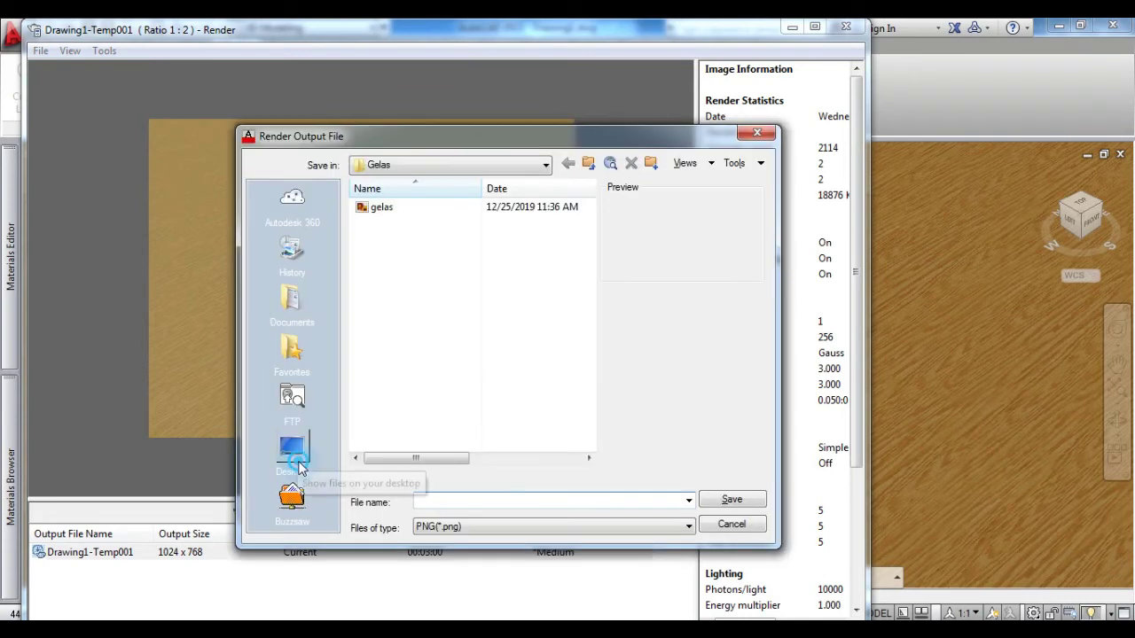
pyautogui.click(299, 462)
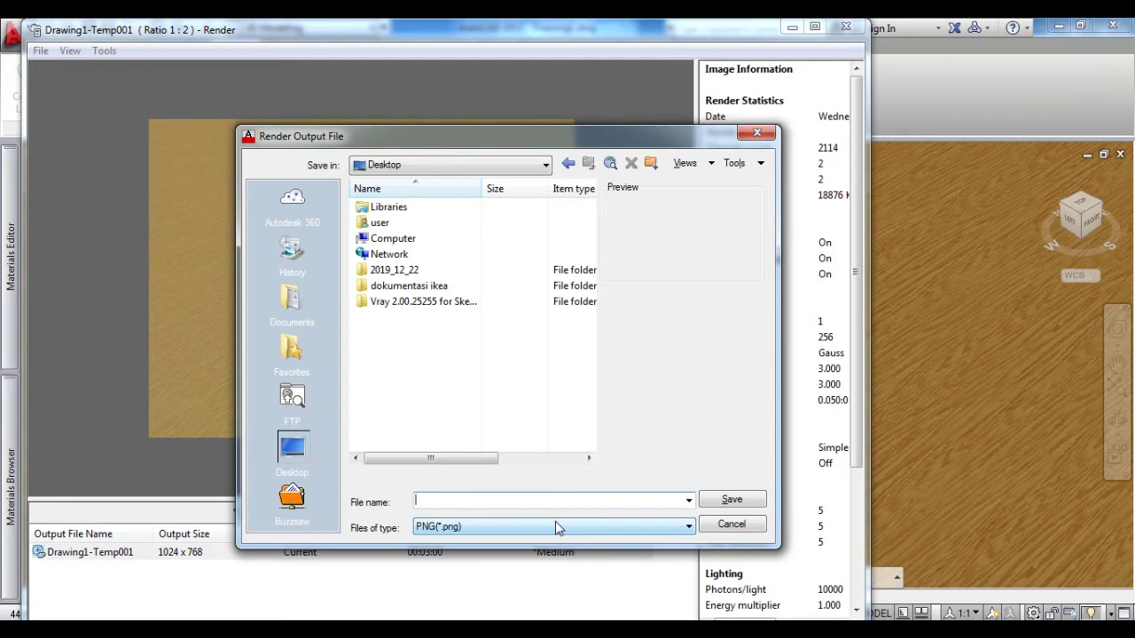
pyautogui.write('Gelas')
pyautogui.click(726, 503)
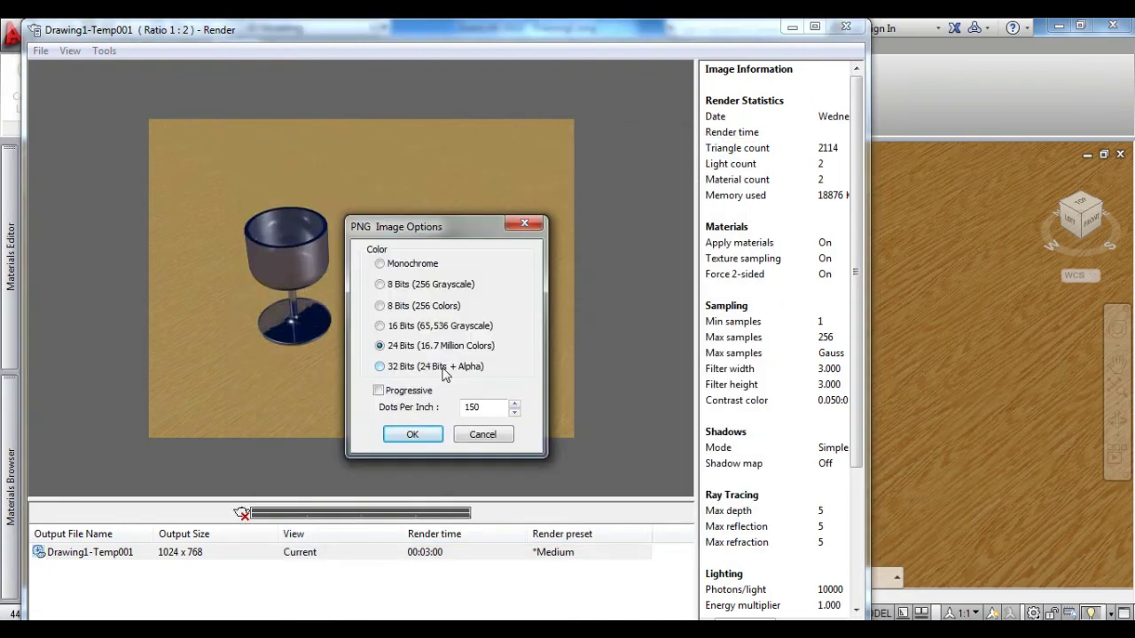
pyautogui.click(443, 368)
pyautogui.click(430, 433)
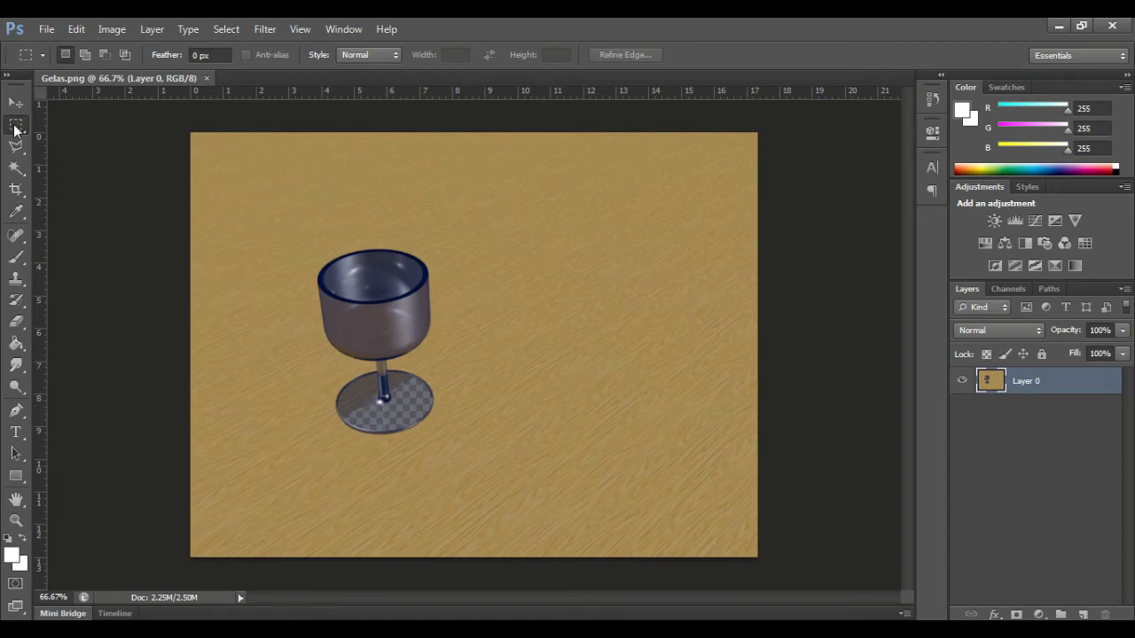
# Copy a wood patch to Layer 1 beneath Layer 0 and move it up under the glass
pyautogui.moveTo(331, 447)
pyautogui.mouseDown()
pyautogui.moveTo(387, 471)
pyautogui.moveTo(458, 547)
pyautogui.mouseUp()
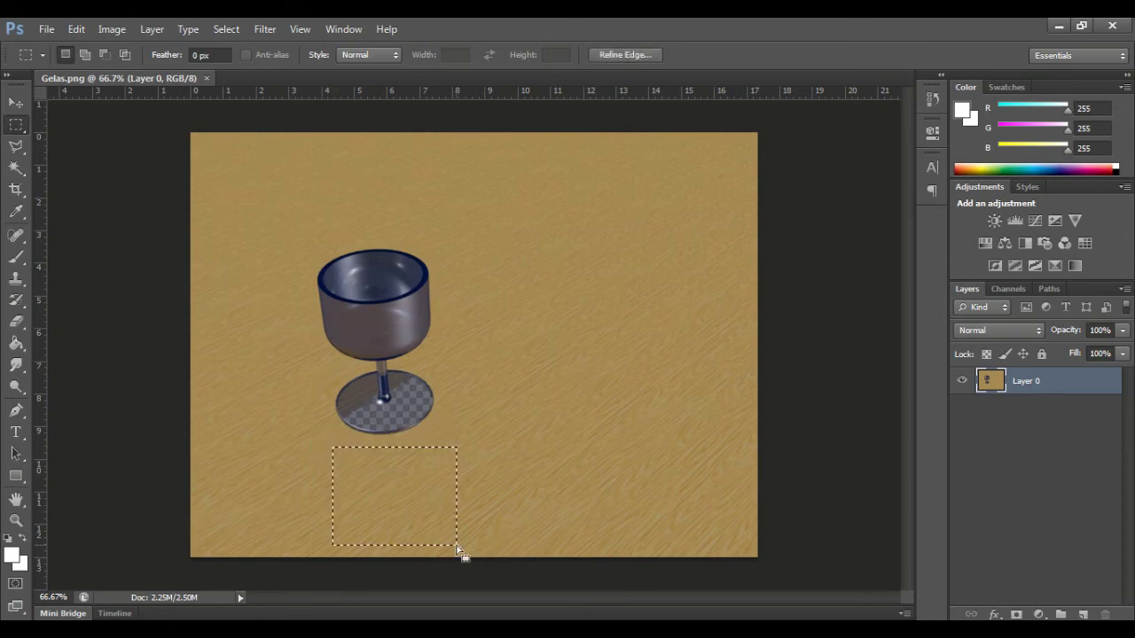
pyautogui.hotkey('ctrl', 'j')
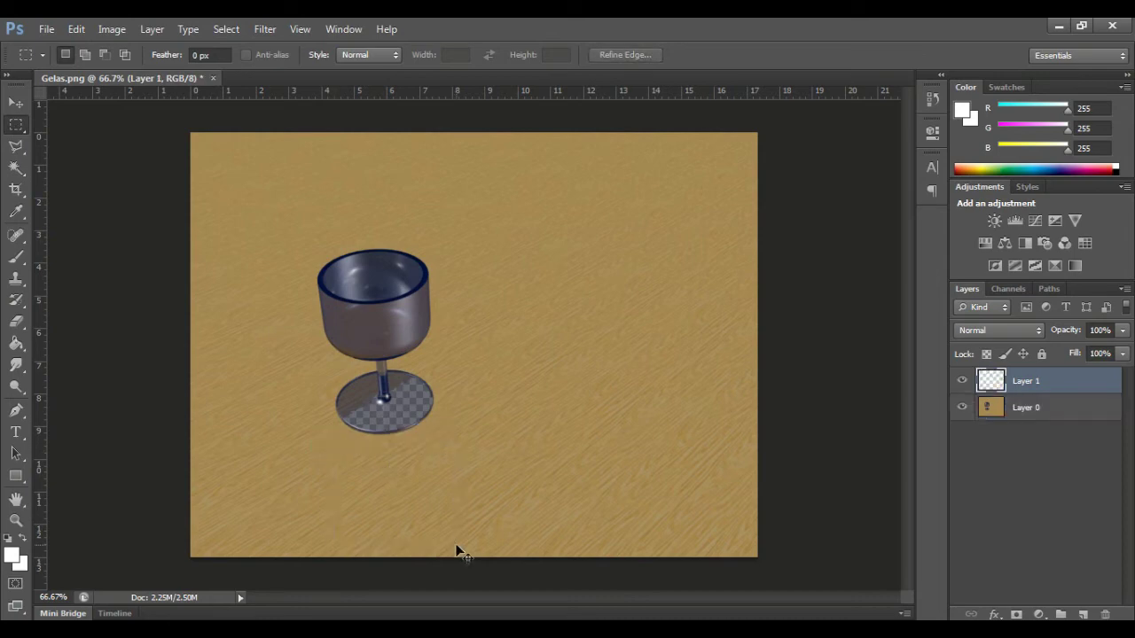
pyautogui.moveTo(1046, 381); pyautogui.dragTo(1048, 426)
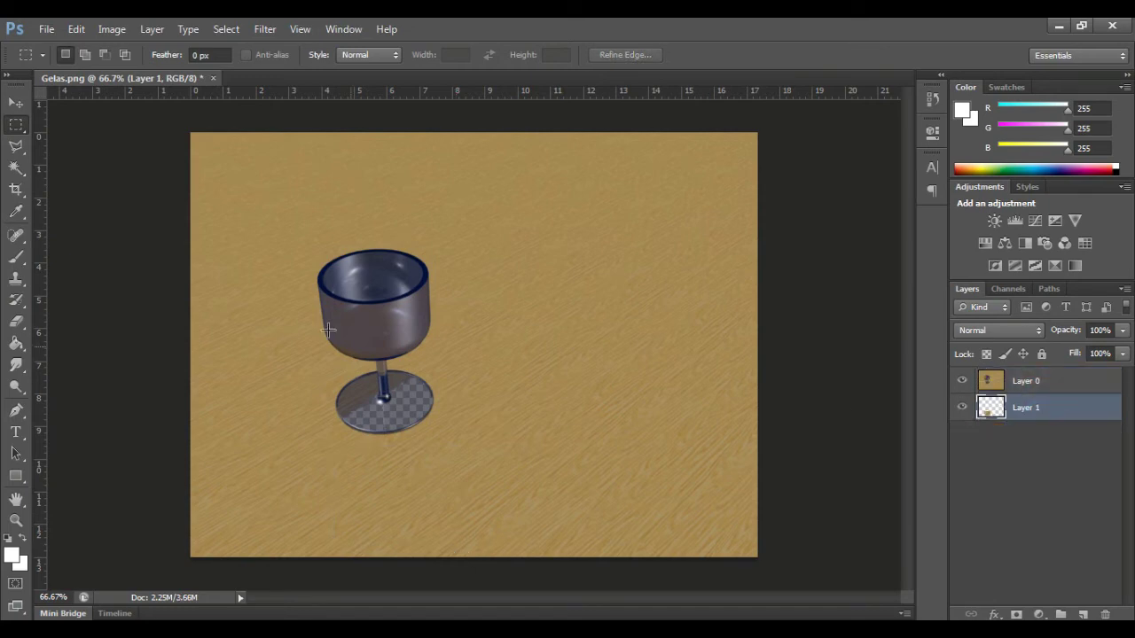
pyautogui.hotkey('ctrl', 't')
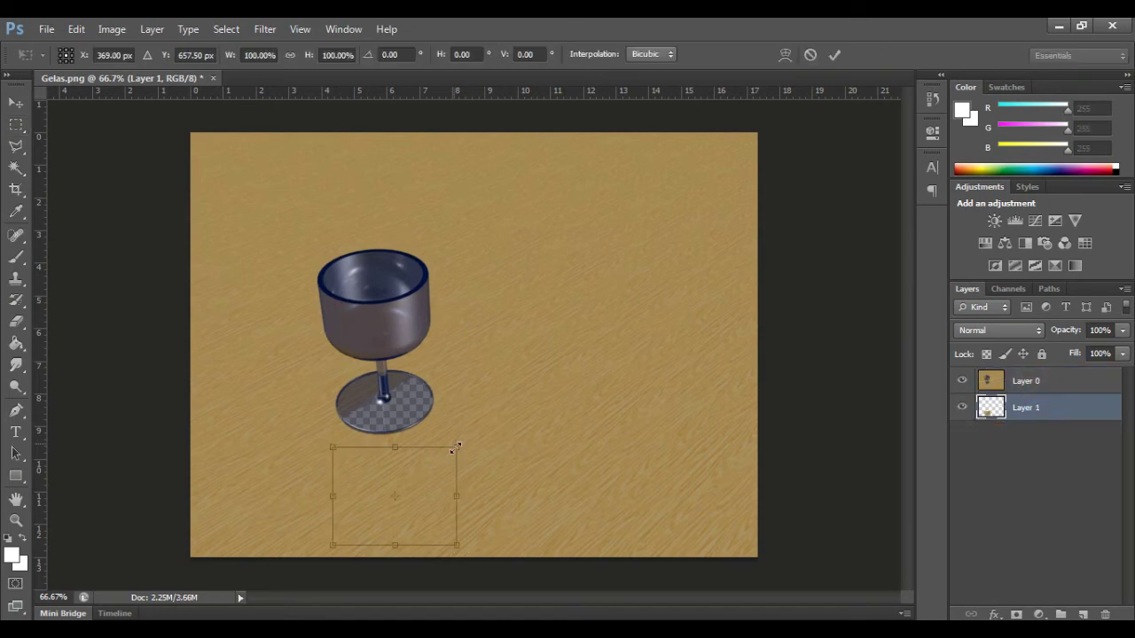
pyautogui.moveTo(432, 491); pyautogui.dragTo(430, 410)
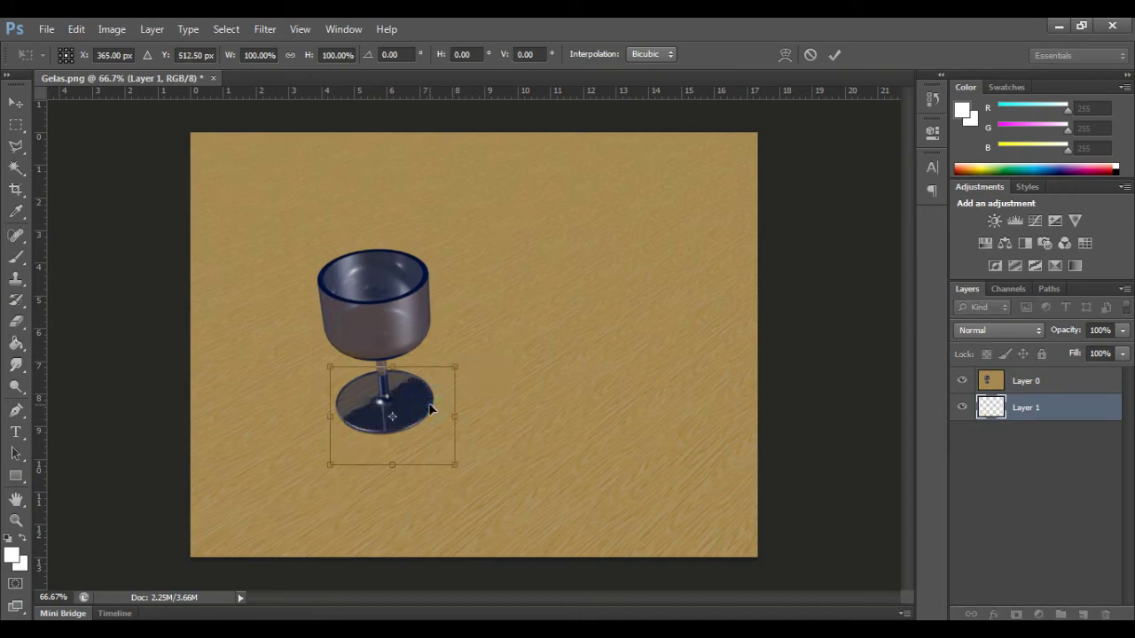
pyautogui.press('Return')
pyautogui.press('m')
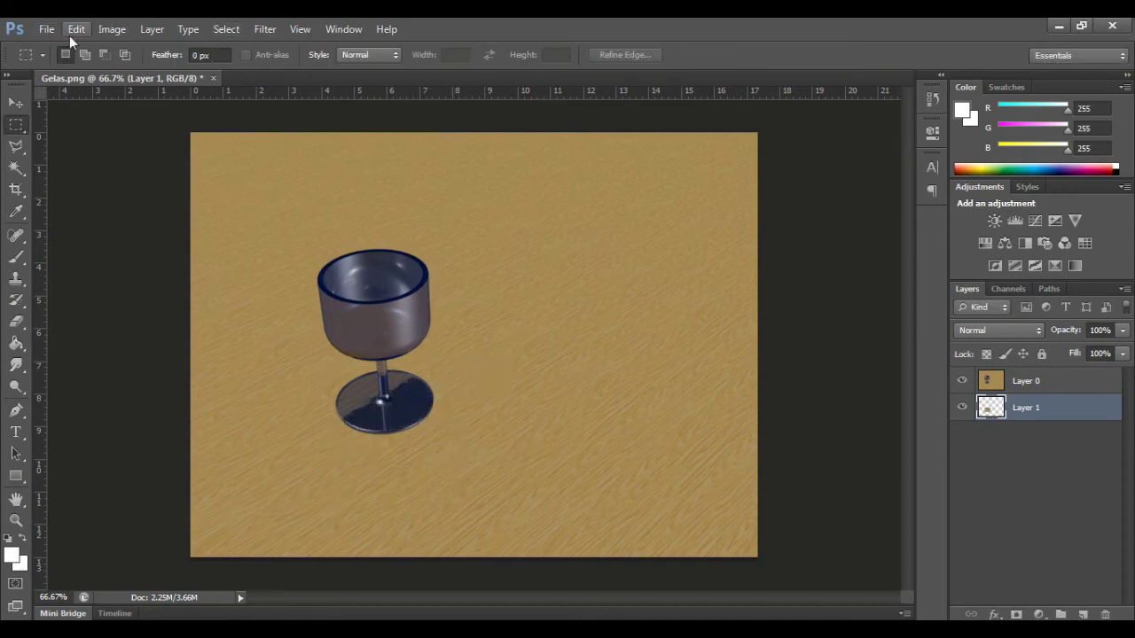
# Apply a legacy Brightness/Contrast with brightness 63 and contrast lowered slightly
pyautogui.click(111, 28)
pyautogui.moveTo(137, 71)
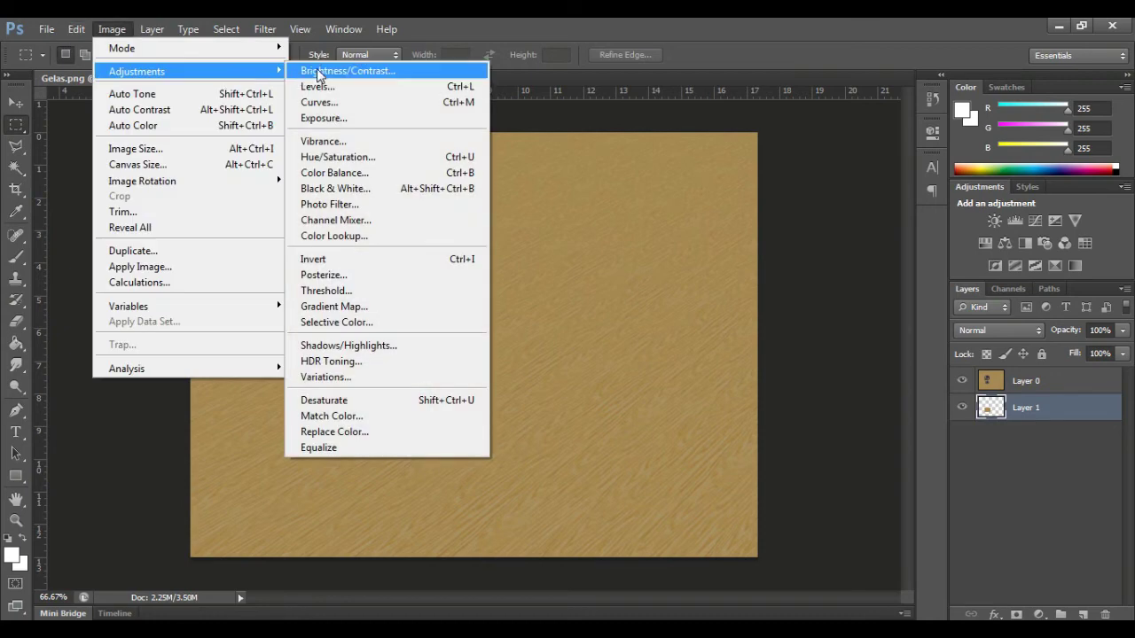
pyautogui.click(318, 73)
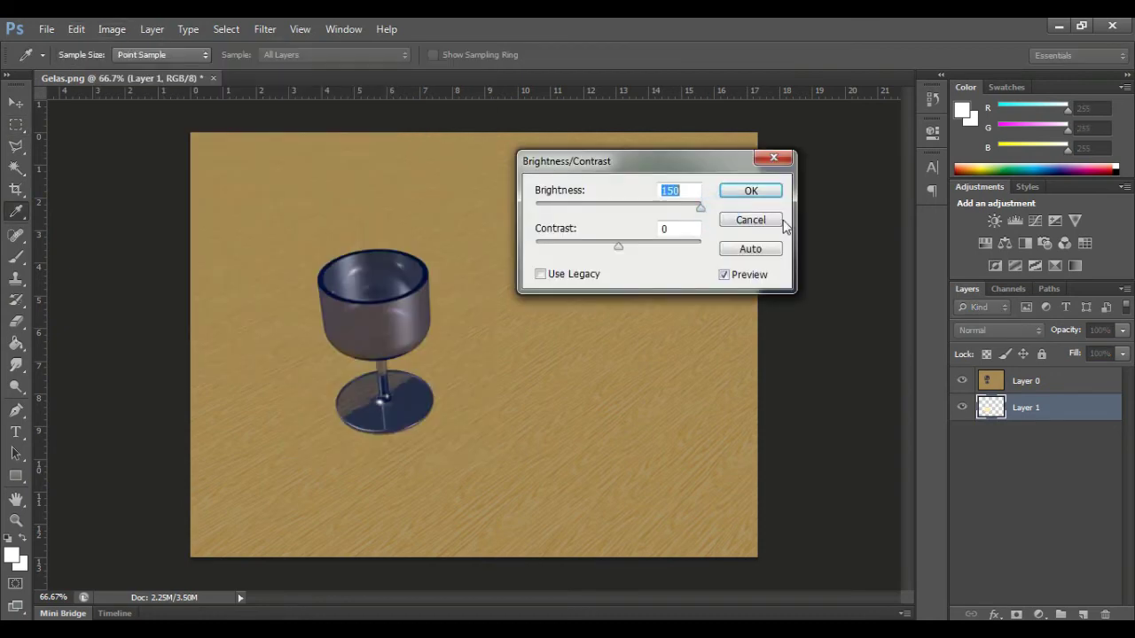
pyautogui.press('Tab')
pyautogui.press('Return')
pyautogui.press('m')
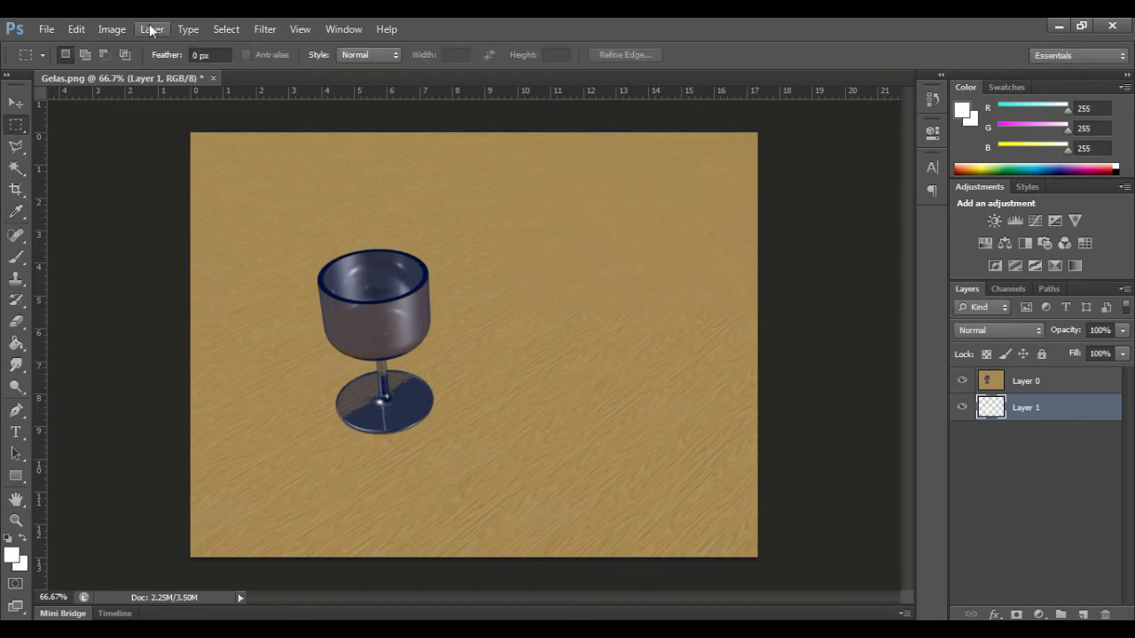
pyautogui.click(111, 29)
pyautogui.moveTo(137, 70)
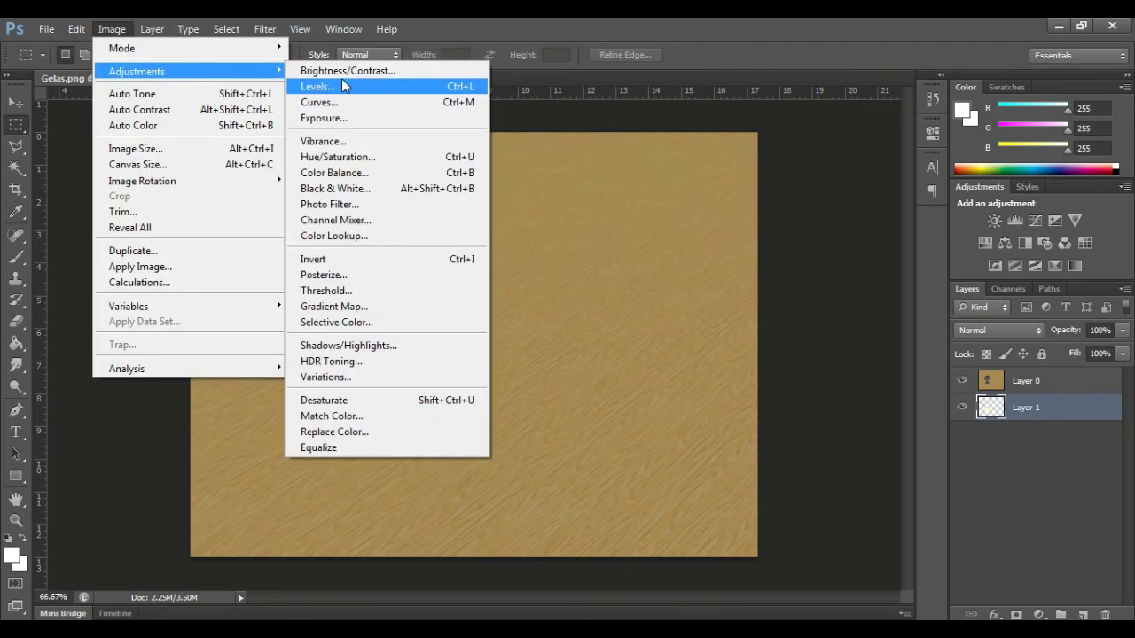
pyautogui.click(345, 70)
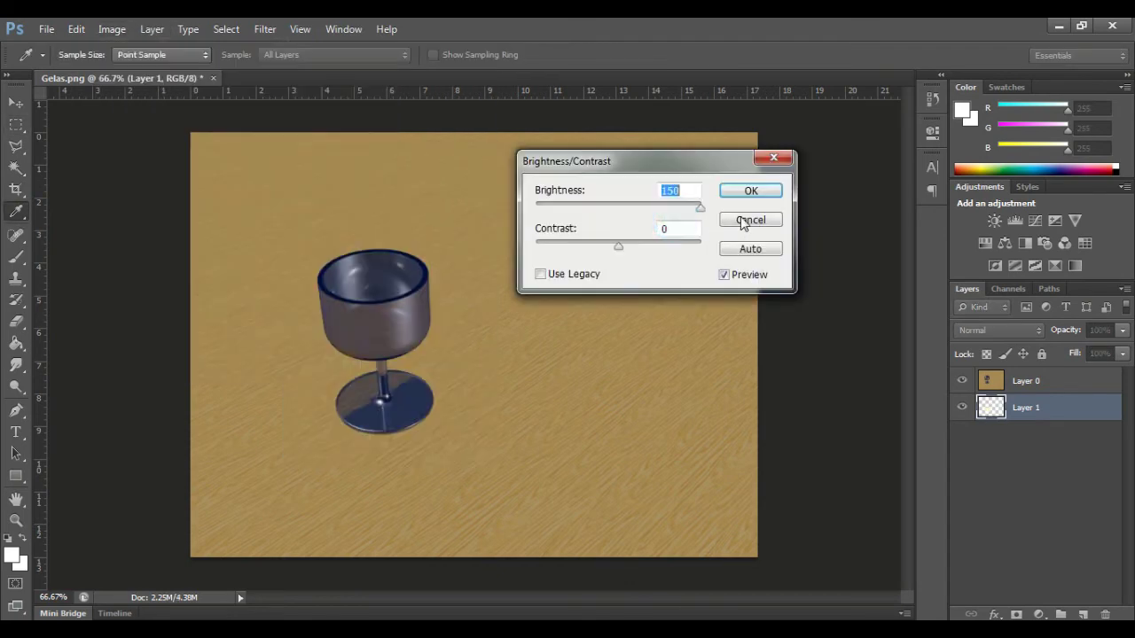
pyautogui.moveTo(618, 246); pyautogui.dragTo(616, 255)
pyautogui.click(574, 276)
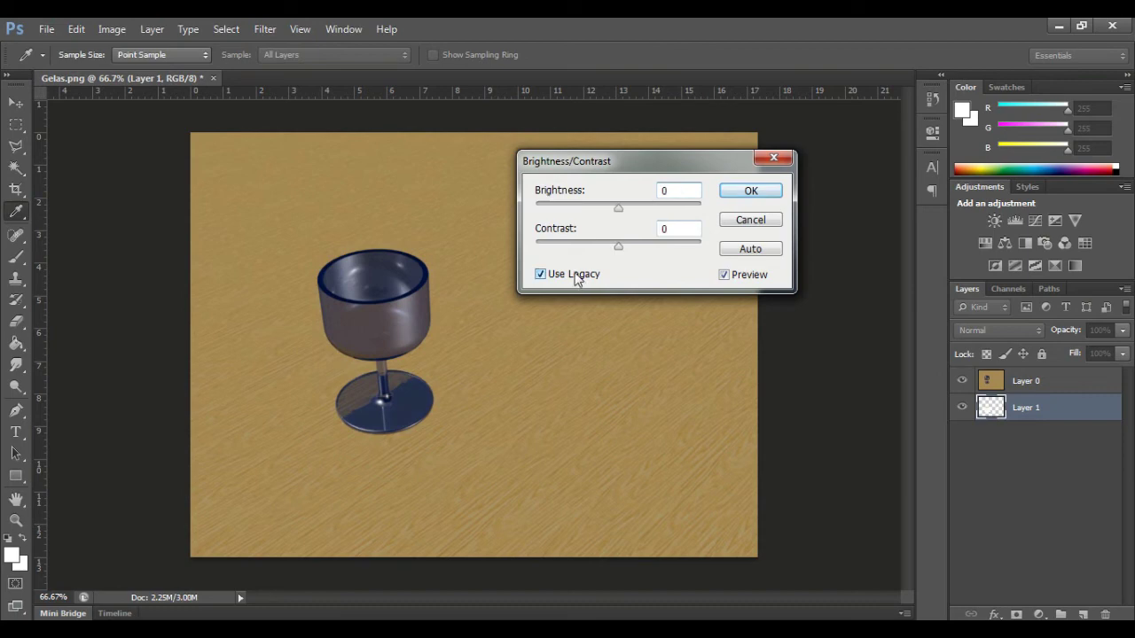
pyautogui.moveTo(618, 208); pyautogui.dragTo(669, 208)
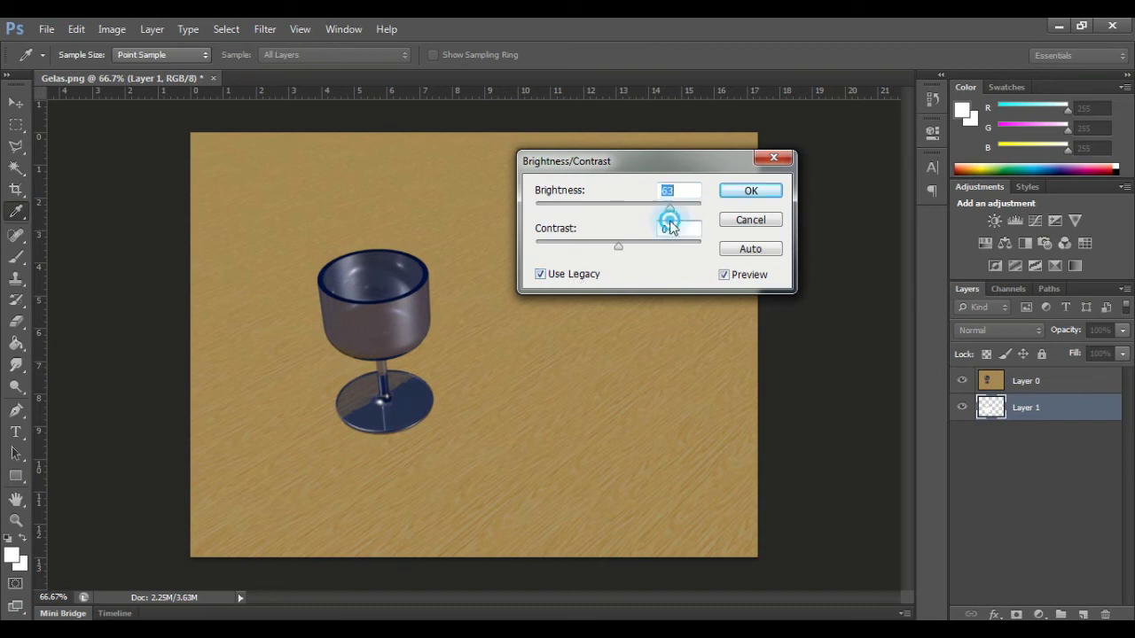
pyautogui.click(743, 195)
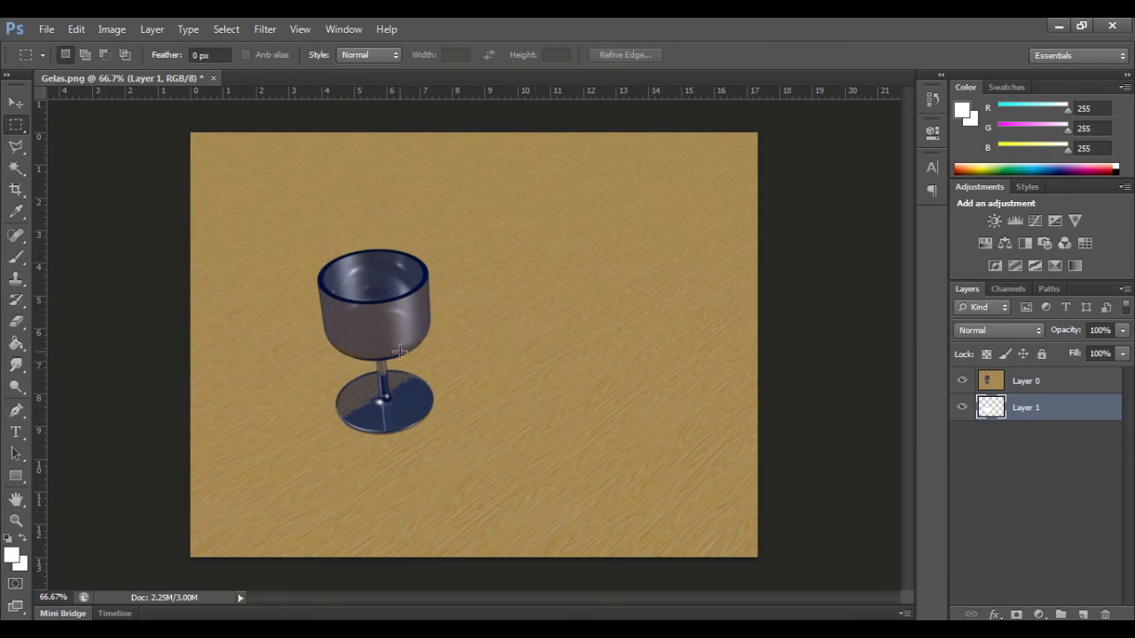
# Crop the canvas tightly around the wine glass
pyautogui.press('c')
pyautogui.moveTo(275, 224); pyautogui.dragTo(492, 481)
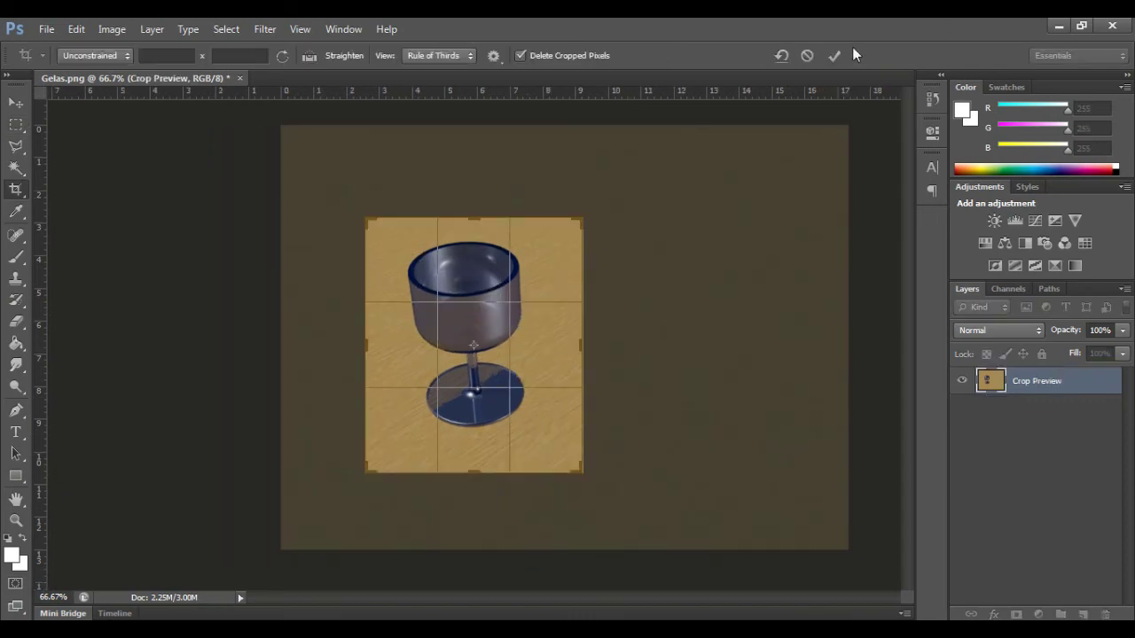
pyautogui.click(833, 55)
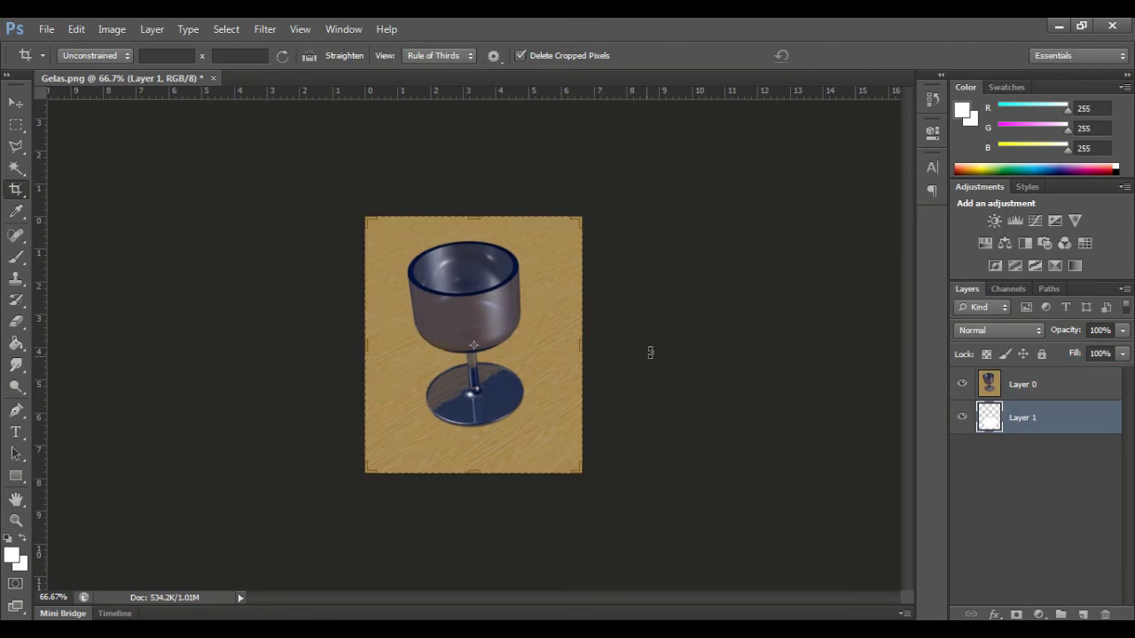
# Merge Layer 0 and Layer 1 into a single layer
pyautogui.keyDown('alt'); pyautogui.scroll(1, 657, 350); pyautogui.keyUp('alt')
pyautogui.keyDown('alt'); pyautogui.scroll(3, 657, 348); pyautogui.keyUp('alt')
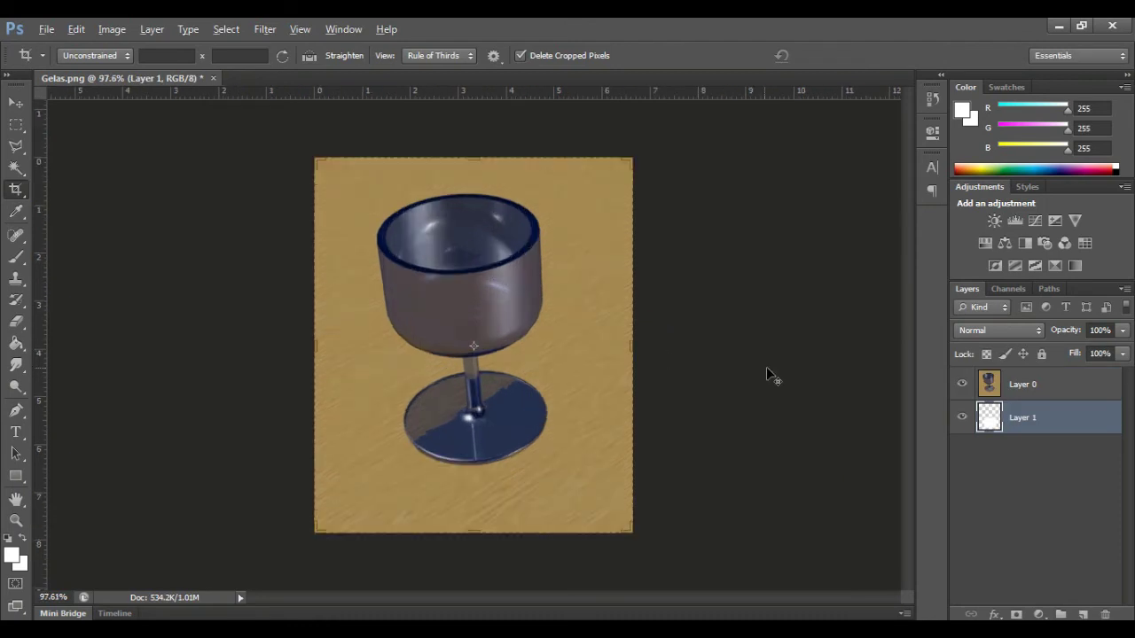
pyautogui.keyDown('shift'); pyautogui.click(980, 381); pyautogui.keyUp('shift')
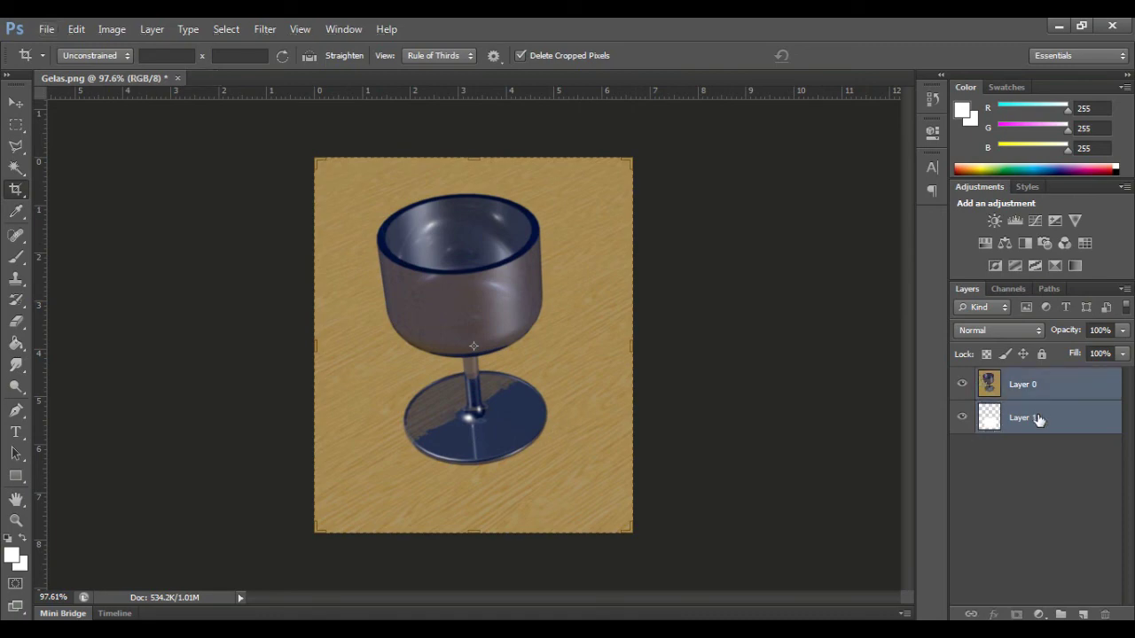
pyautogui.rightClick(1039, 418)
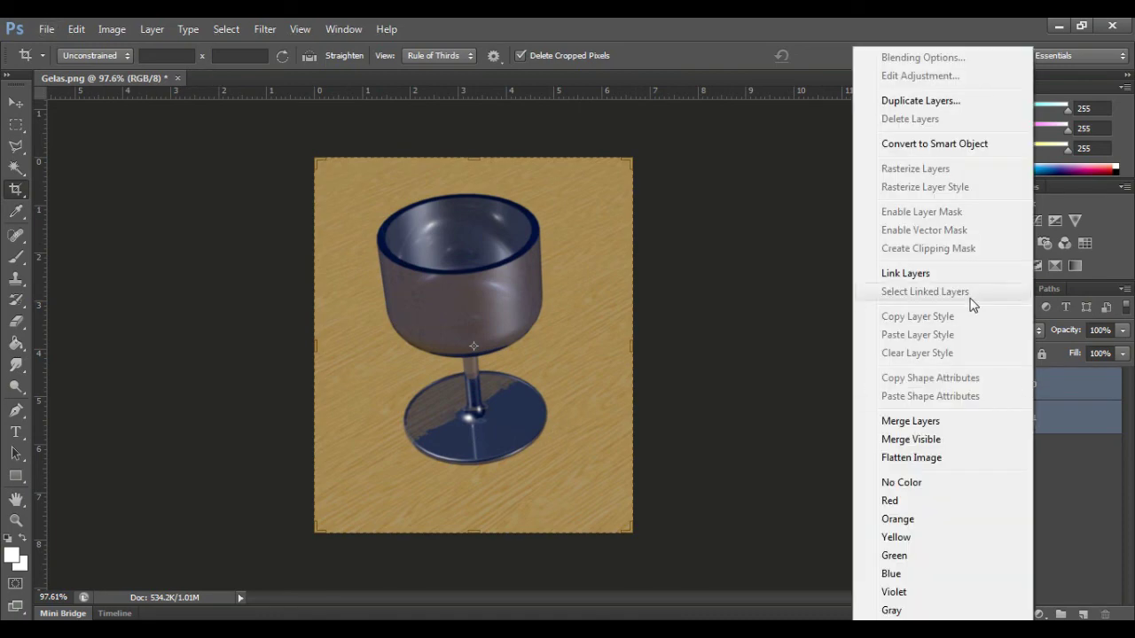
pyautogui.click(928, 422)
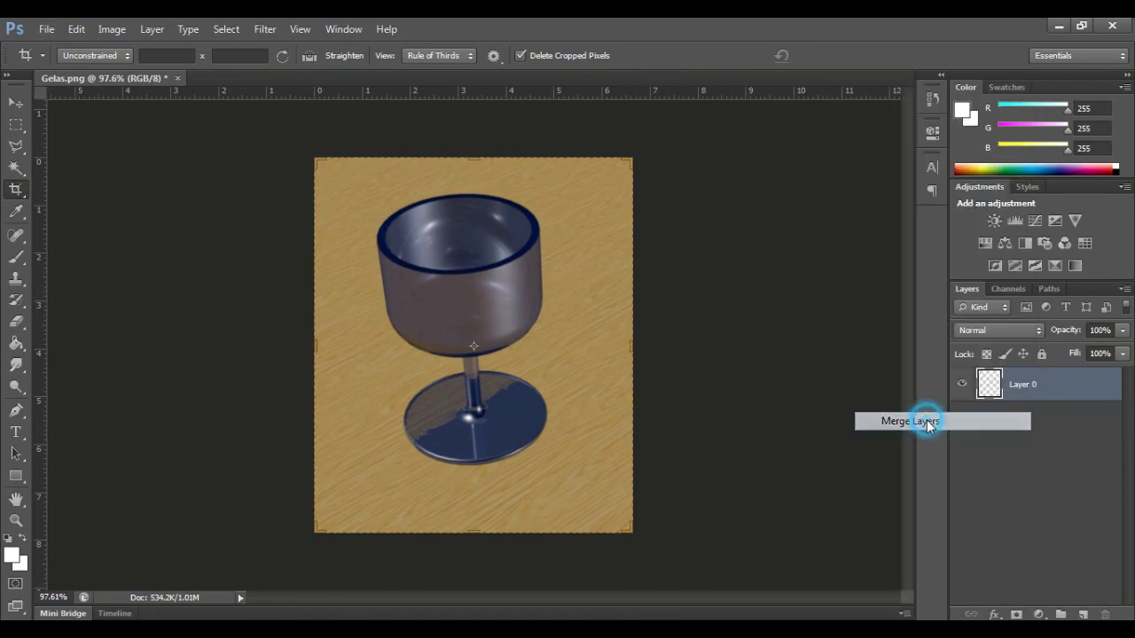
# Apply Brightness/Contrast with brightness 30 and contrast 10 to the cropped Gelas image
pyautogui.click(113, 30)
pyautogui.moveTo(136, 71)
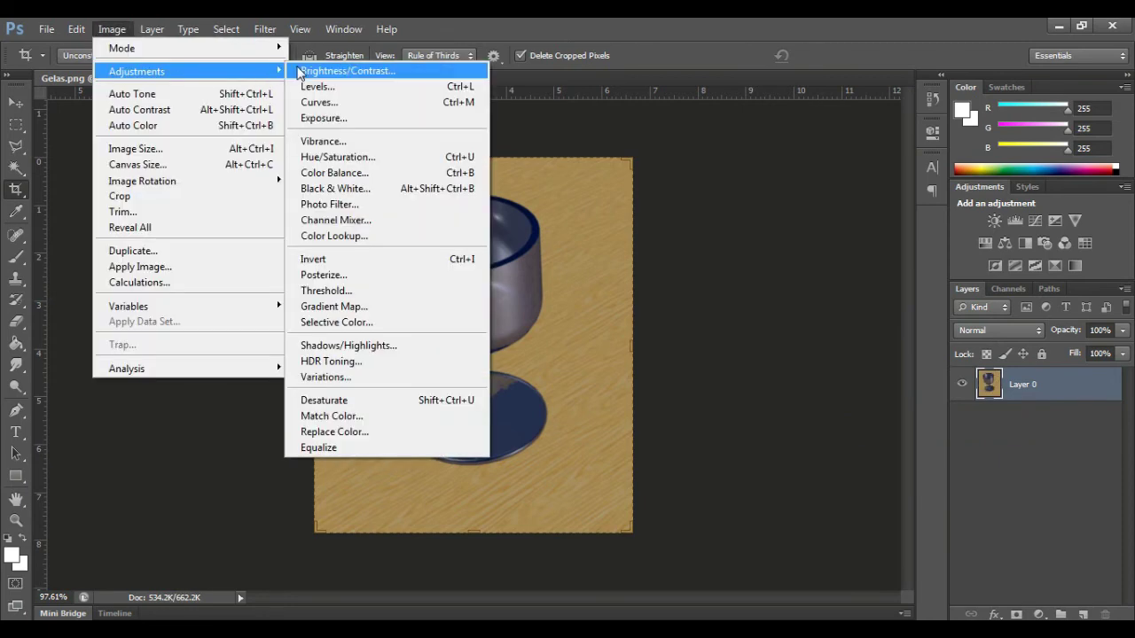
pyautogui.click(319, 67)
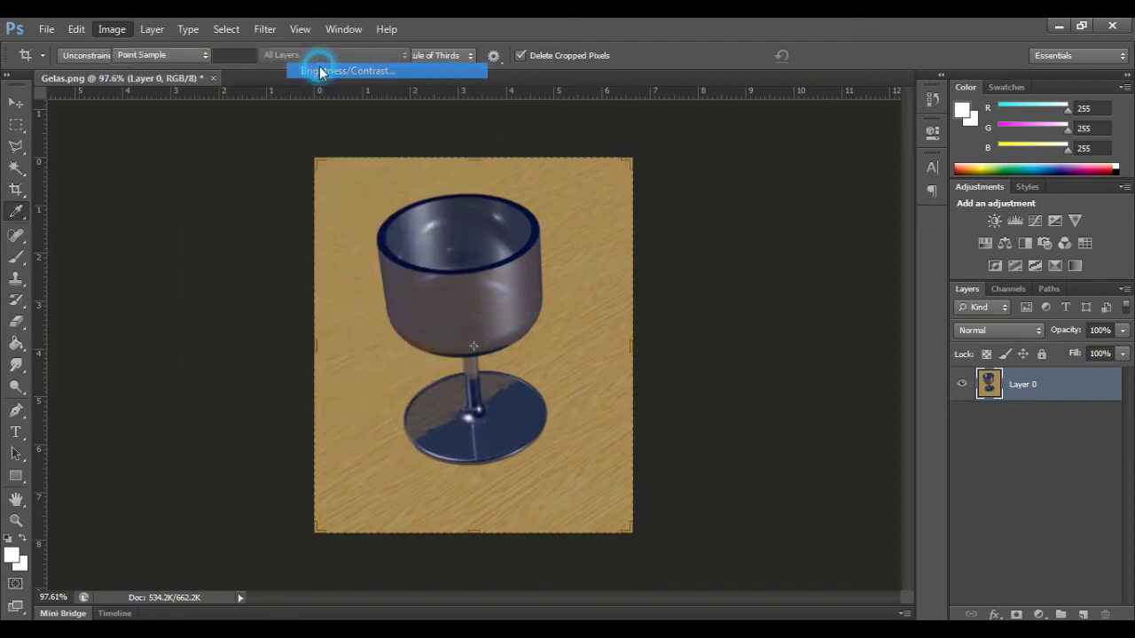
pyautogui.moveTo(633, 208); pyautogui.dragTo(651, 211)
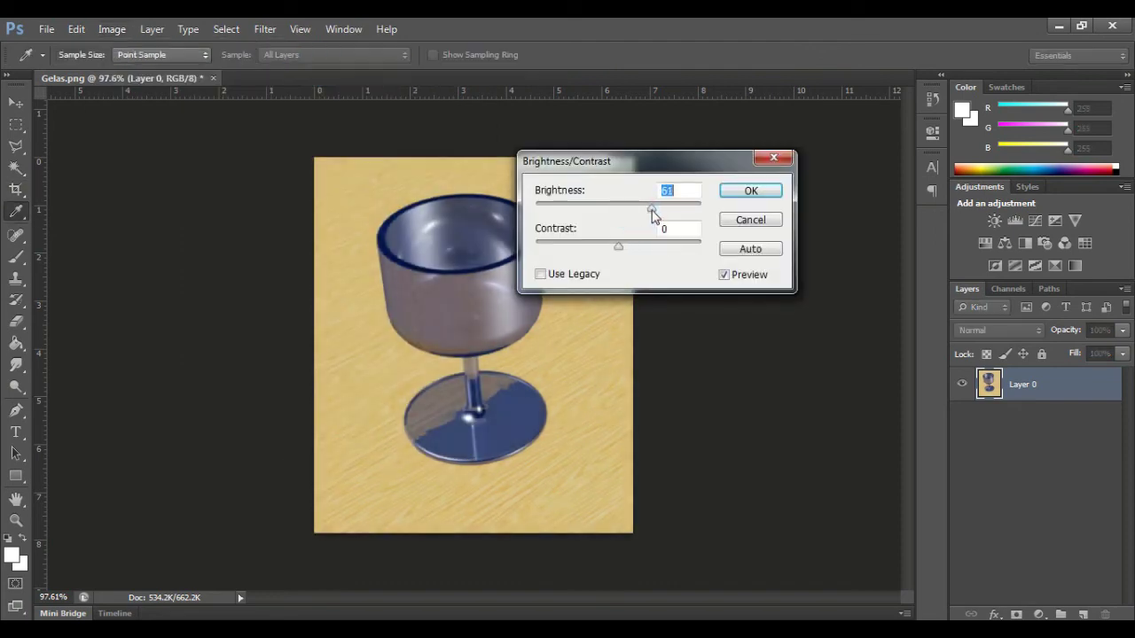
pyautogui.moveTo(618, 245)
pyautogui.mouseDown()
pyautogui.moveTo(674, 246)
pyautogui.moveTo(624, 253)
pyautogui.mouseUp()
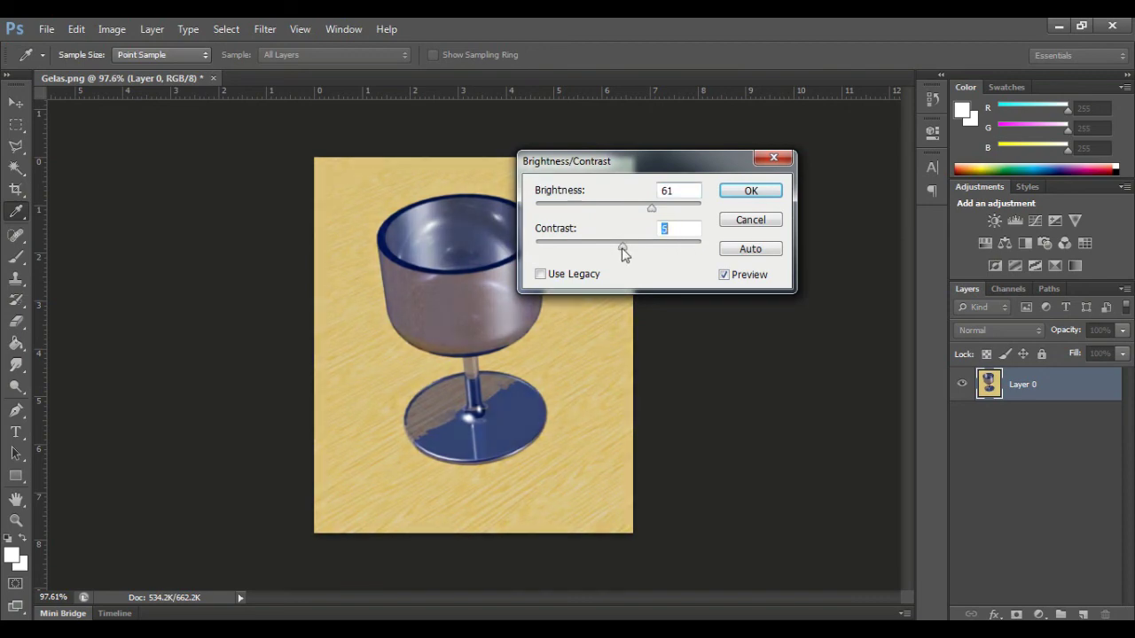
pyautogui.moveTo(651, 209); pyautogui.dragTo(641, 209)
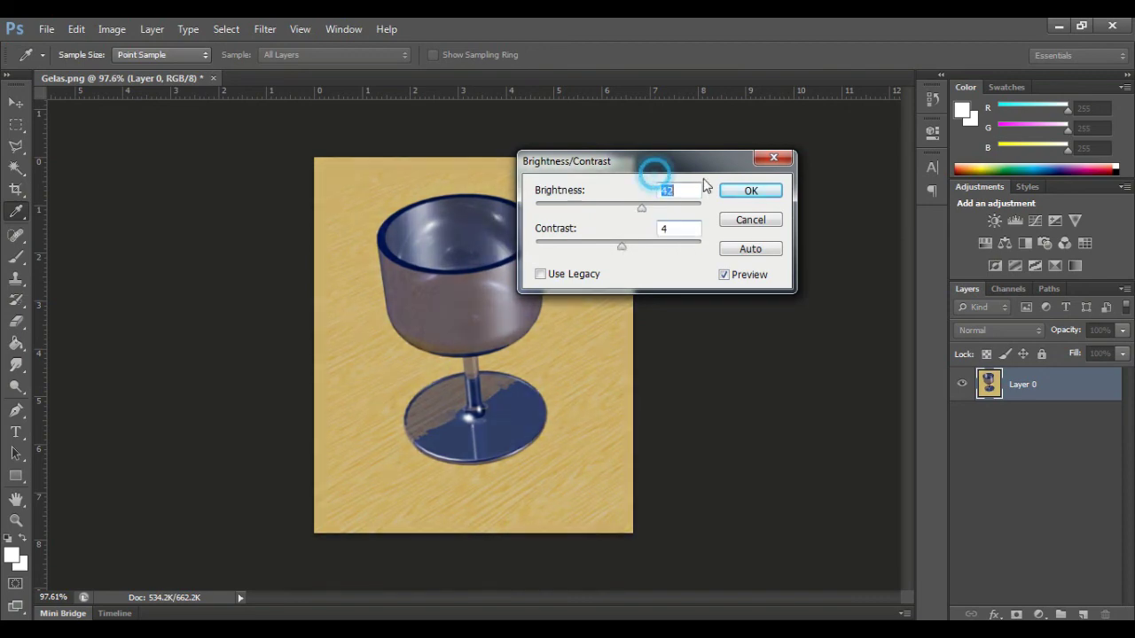
pyautogui.moveTo(654, 167); pyautogui.dragTo(790, 222)
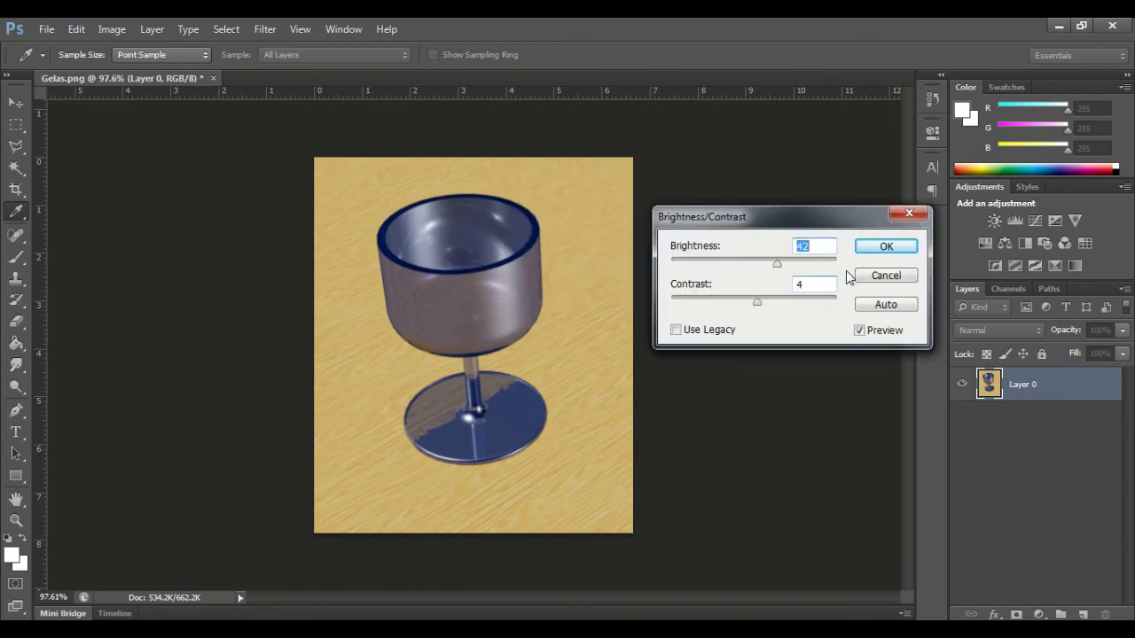
pyautogui.write('30')
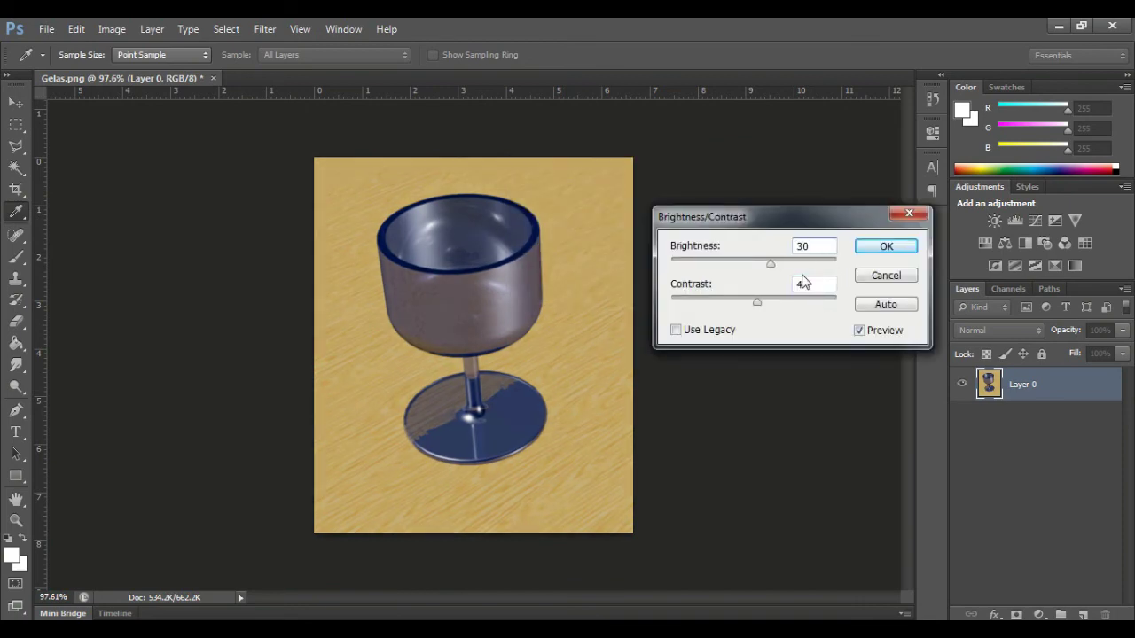
pyautogui.click(808, 284)
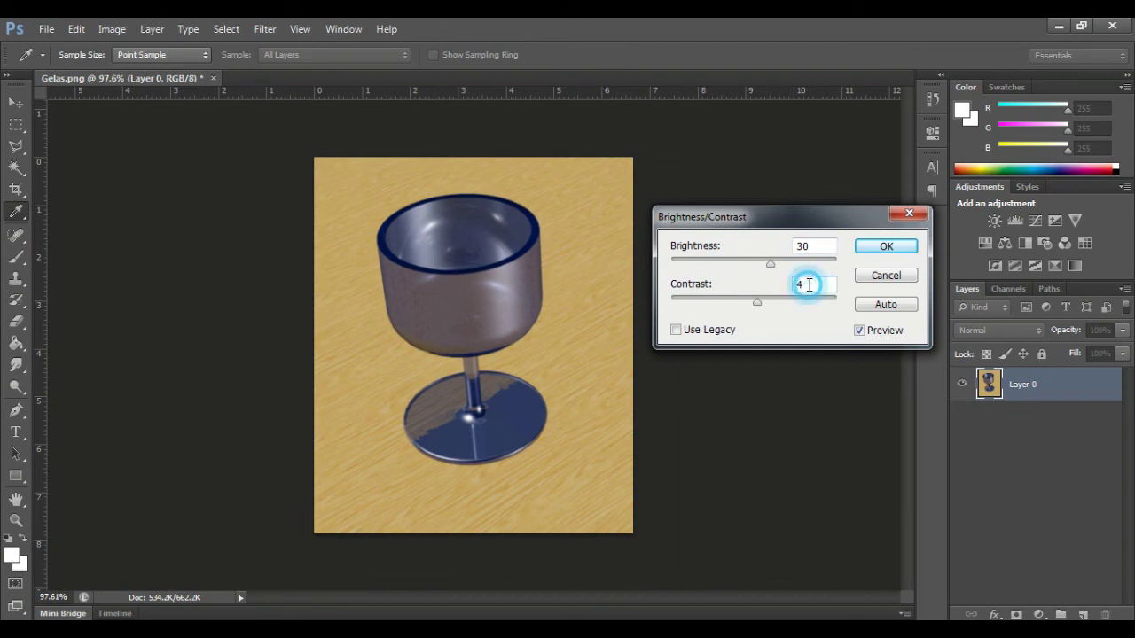
pyautogui.write('10')
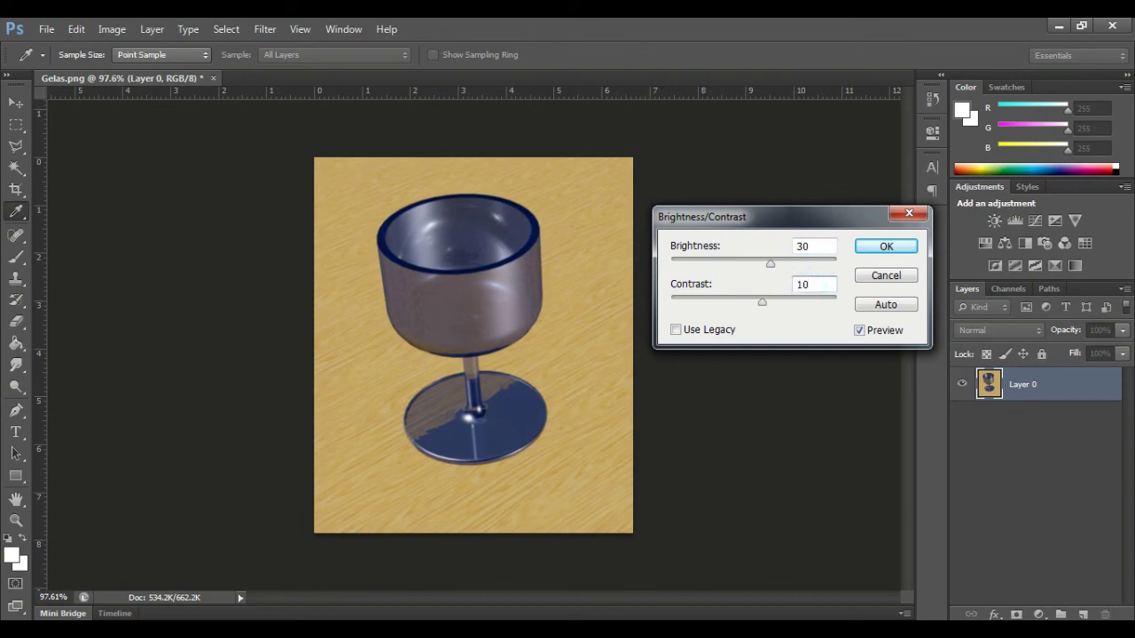
pyautogui.press('Return')
# Apply a midtone Color Balance of -19, +10, +17
pyautogui.press('c')
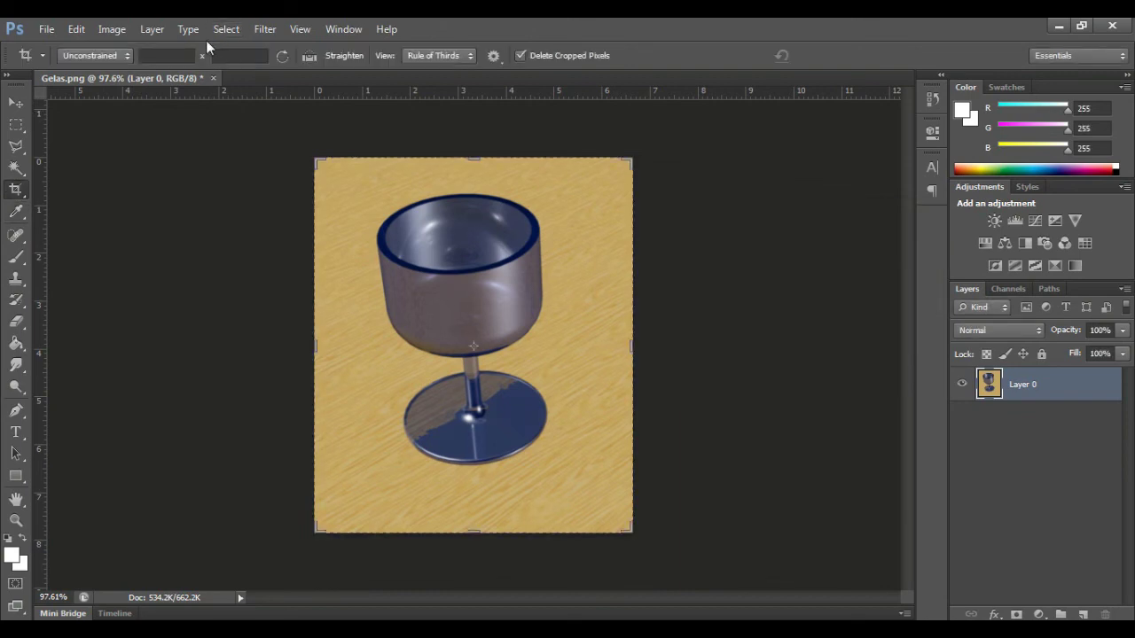
pyautogui.click(151, 30)
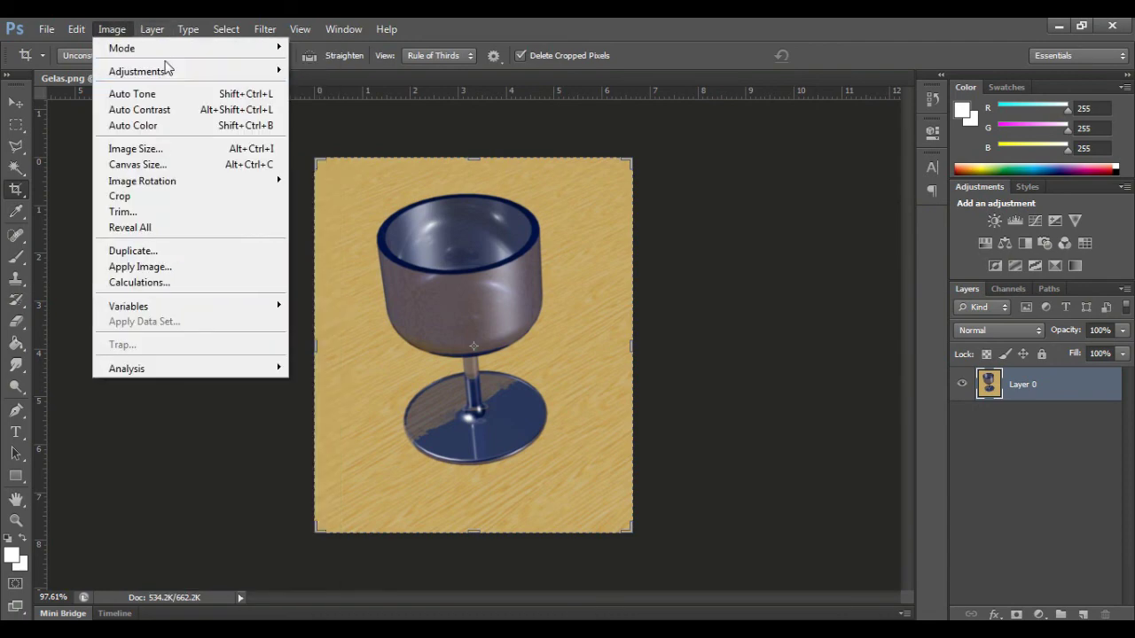
pyautogui.moveTo(136, 71)
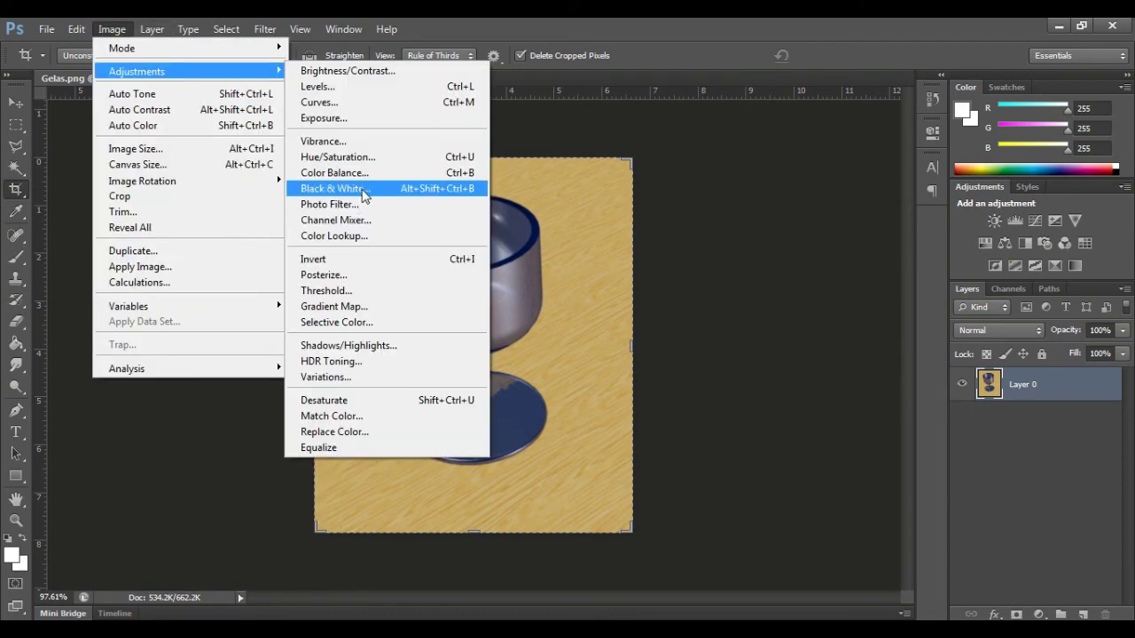
pyautogui.click(334, 173)
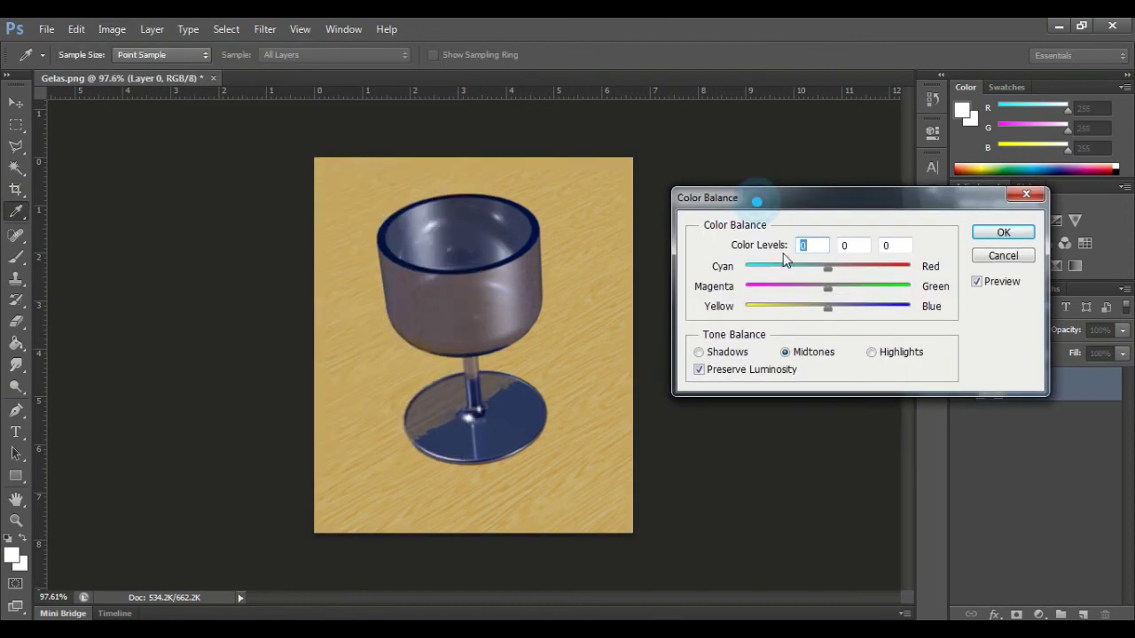
pyautogui.moveTo(827, 307); pyautogui.dragTo(842, 312)
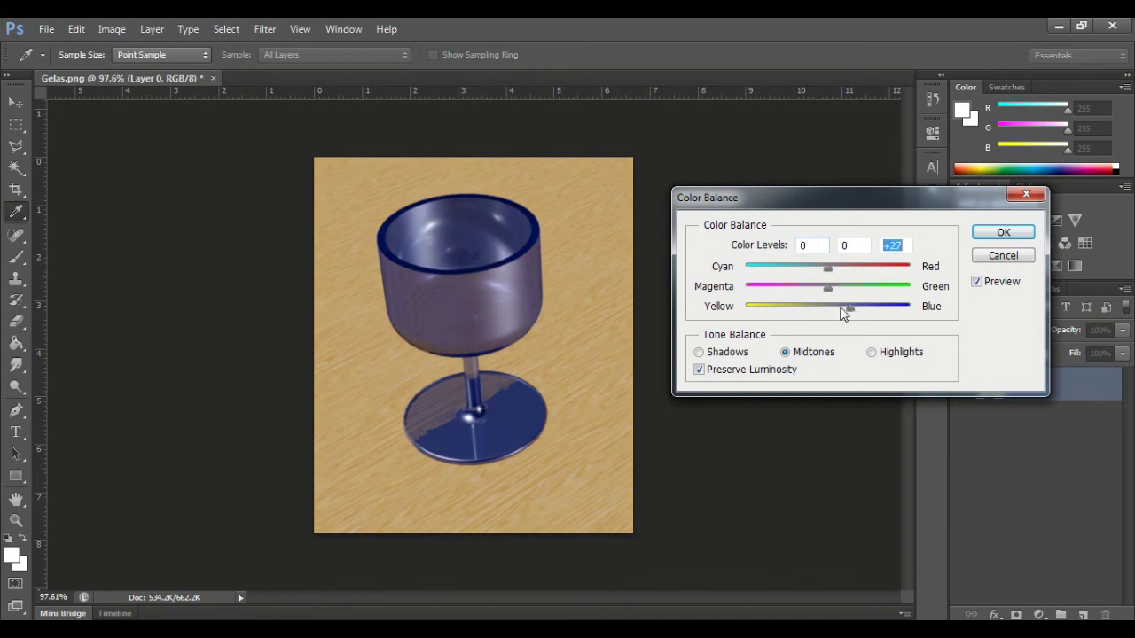
pyautogui.click(847, 310)
pyautogui.click(811, 270)
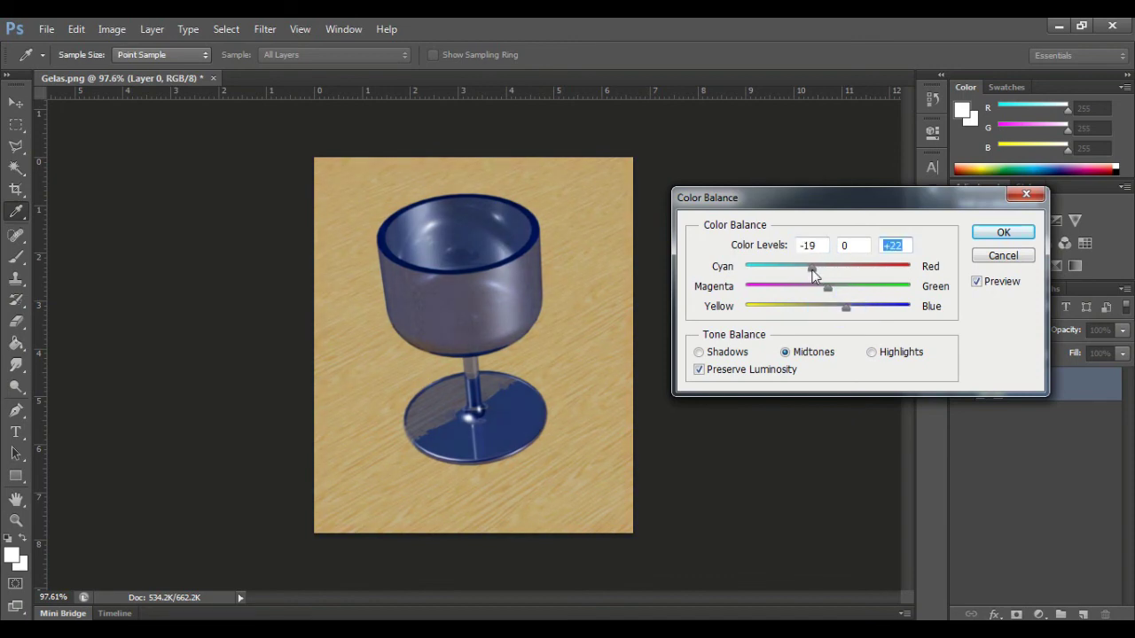
pyautogui.moveTo(815, 274)
pyautogui.mouseDown()
pyautogui.moveTo(794, 275)
pyautogui.moveTo(834, 291)
pyautogui.moveTo(813, 290)
pyautogui.moveTo(812, 267)
pyautogui.moveTo(843, 309)
pyautogui.moveTo(836, 292)
pyautogui.mouseUp()
pyautogui.click(817, 288)
pyautogui.click(994, 232)
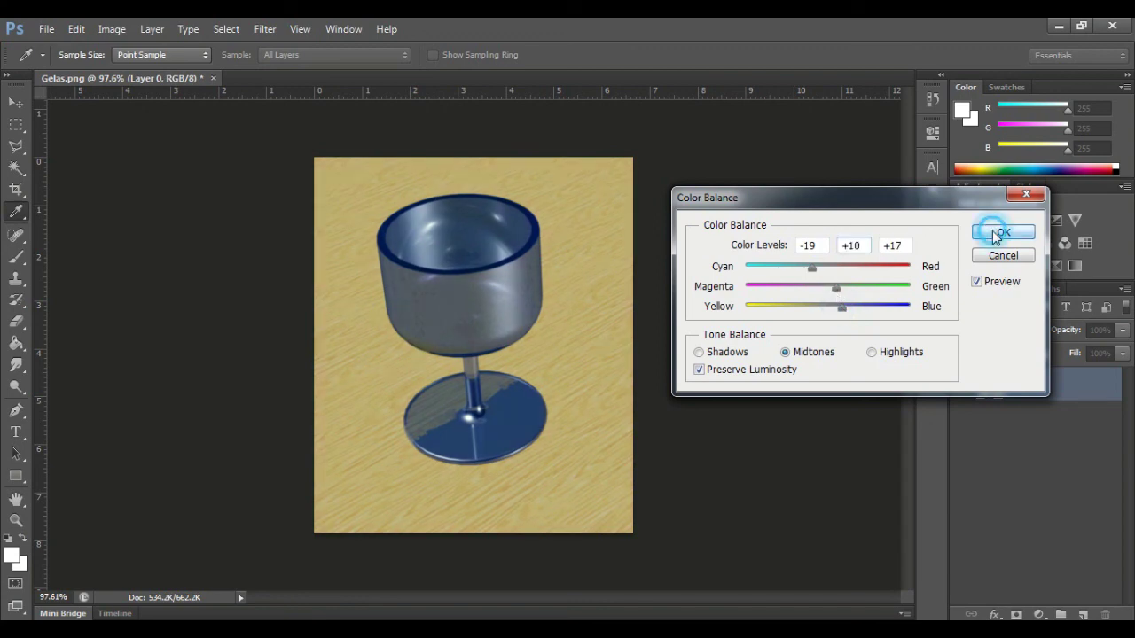
# Add a 50-300mm Zoom Lens Flare at 80% brightness on the glass bowl
pyautogui.press('c')
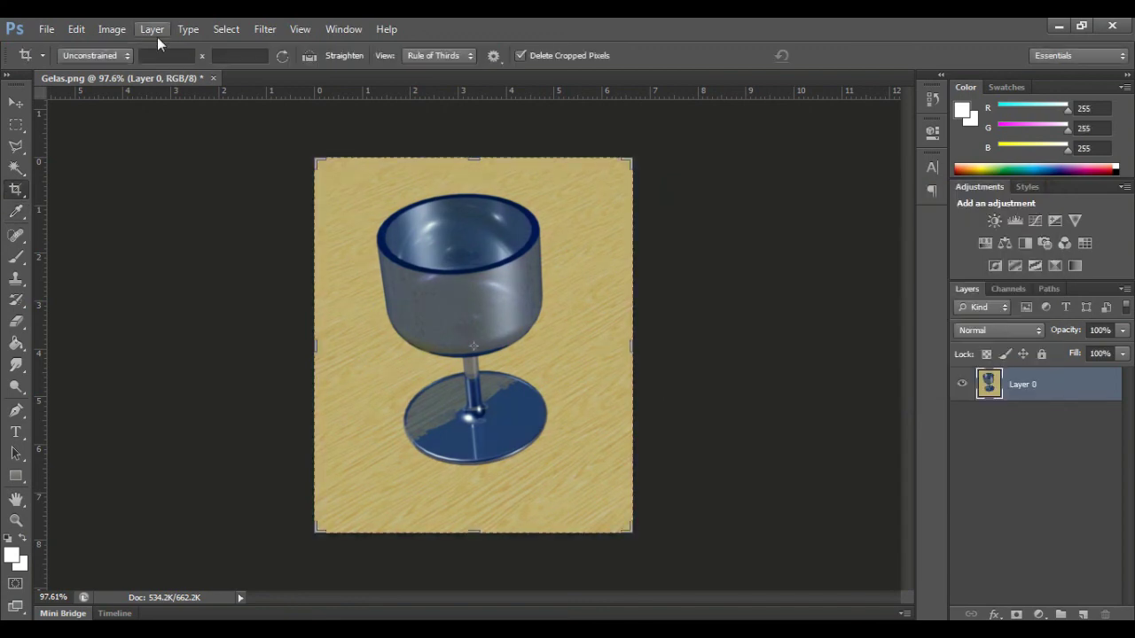
pyautogui.click(264, 29)
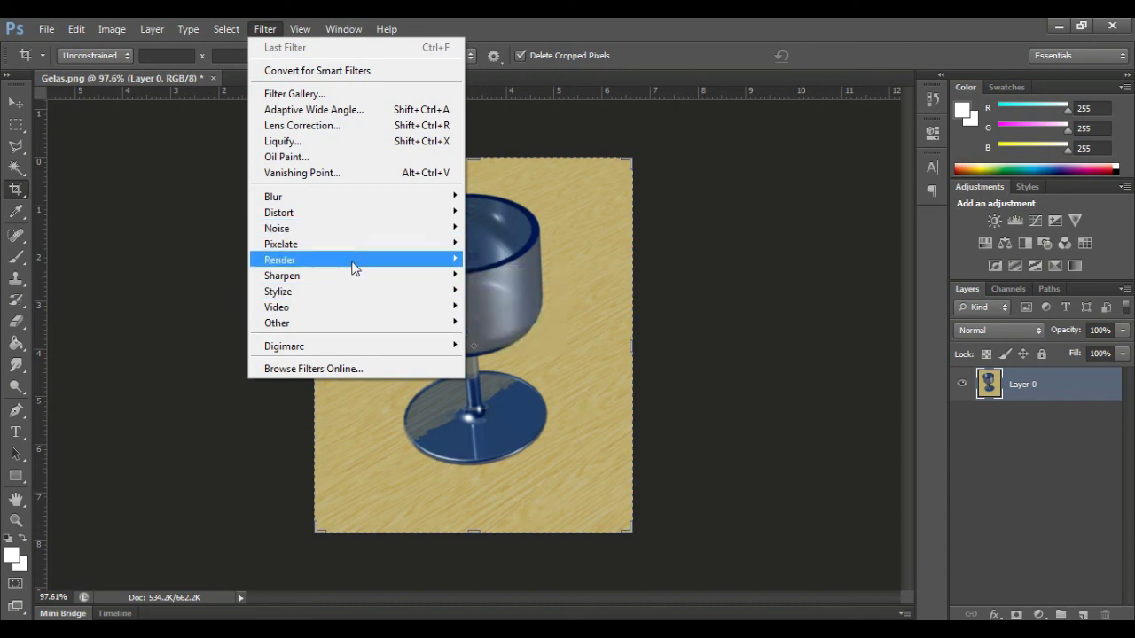
pyautogui.moveTo(280, 260)
pyautogui.click(510, 304)
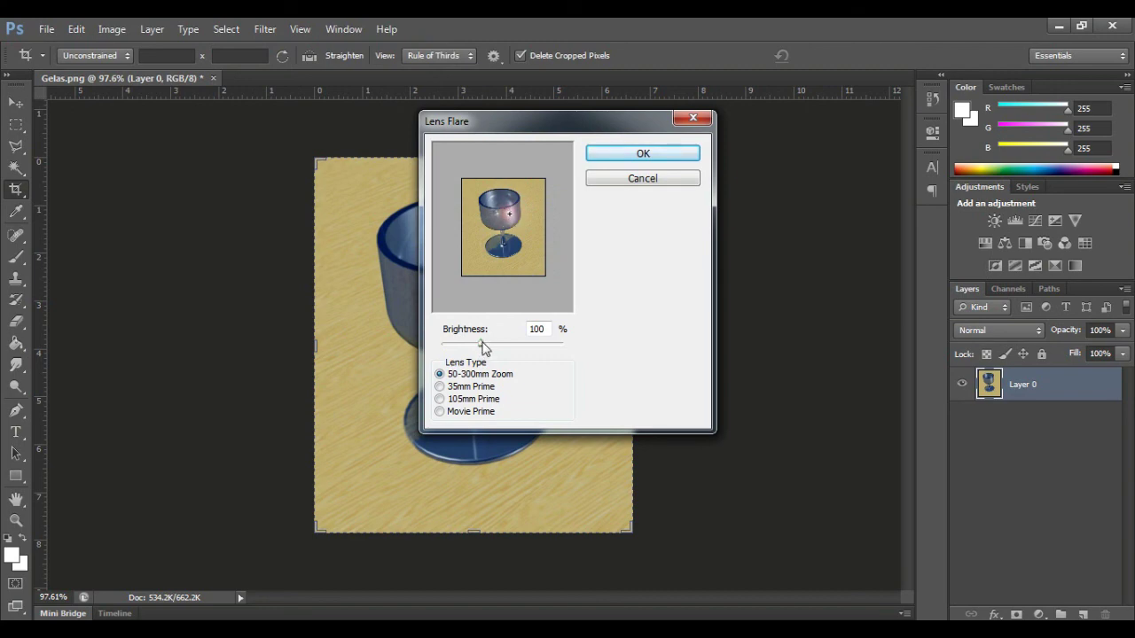
pyautogui.moveTo(483, 346); pyautogui.dragTo(479, 348)
pyautogui.write('80')
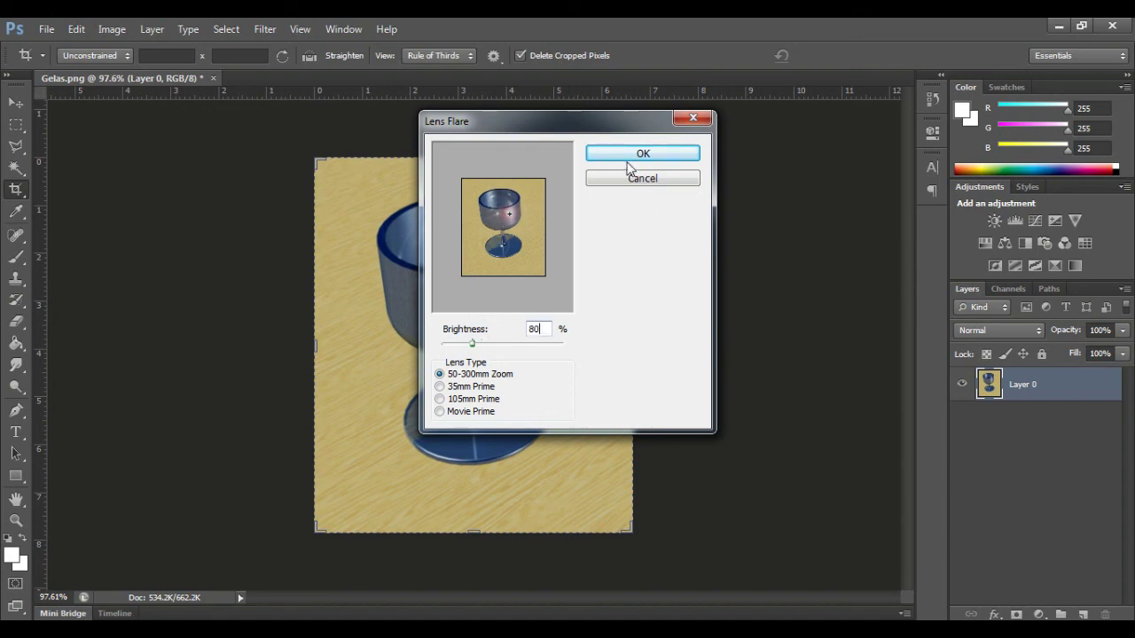
pyautogui.click(631, 157)
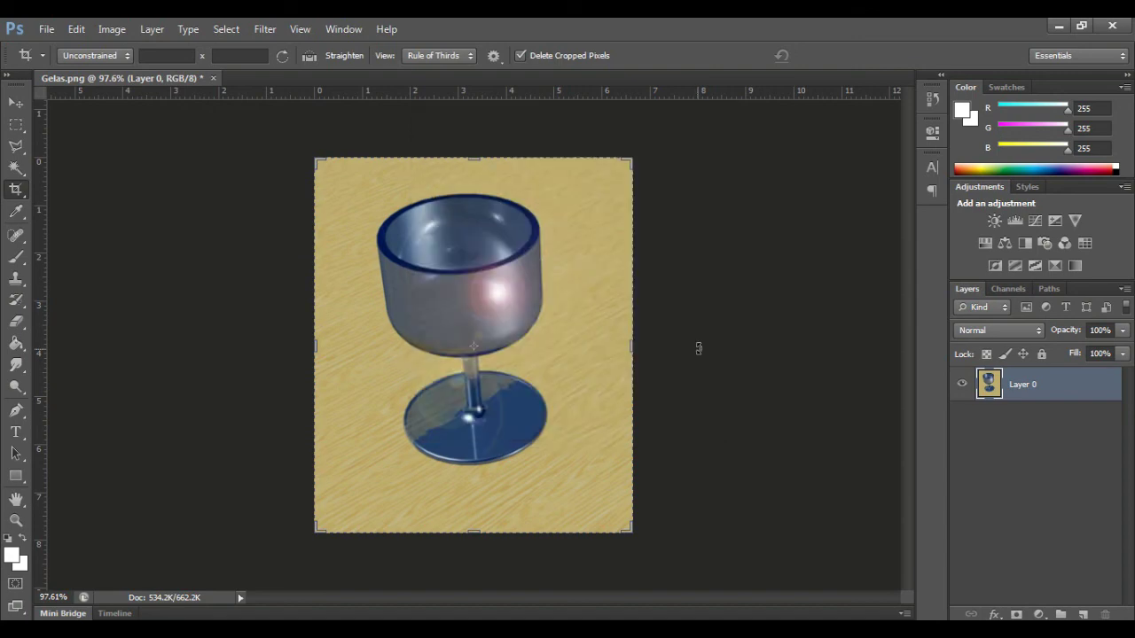
# Save the finished Gelas.png image from the File menu
pyautogui.click(43, 30)
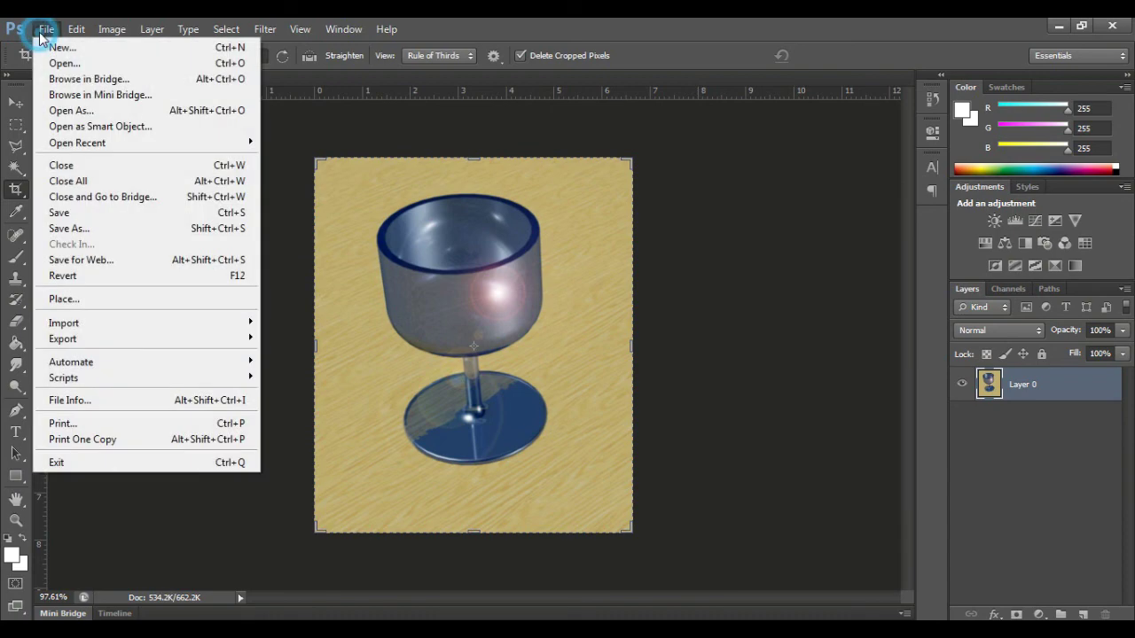